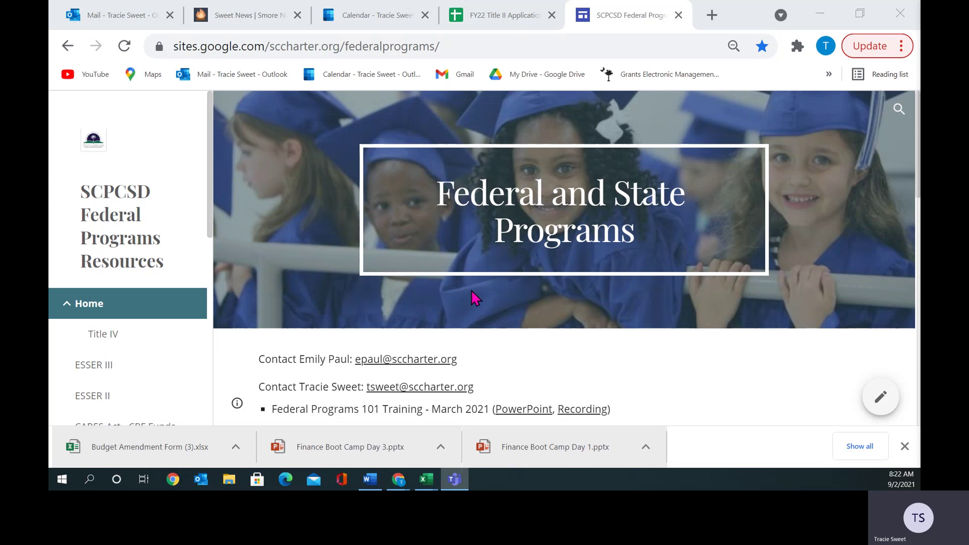
Go from the Federal Programs home page to Federal Grants Reimbursement's Reimbursement Resources section.
scroll(474, 298, down, 7)
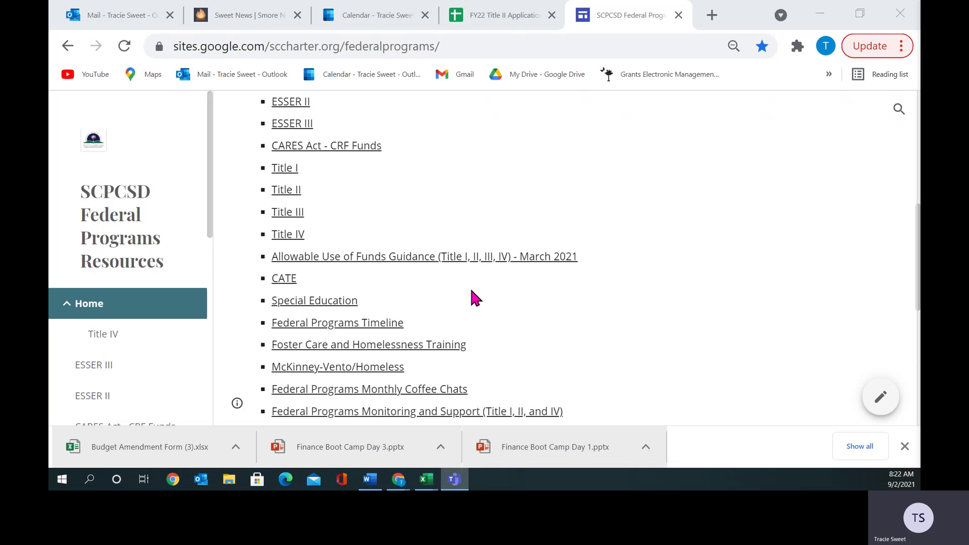
scroll(475, 297, down, 3)
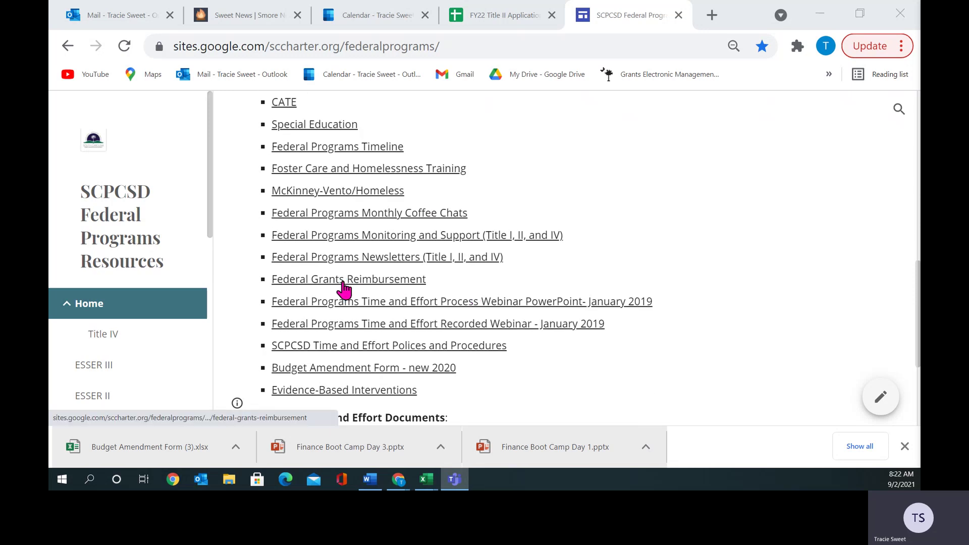
scroll(343, 288, up, 10)
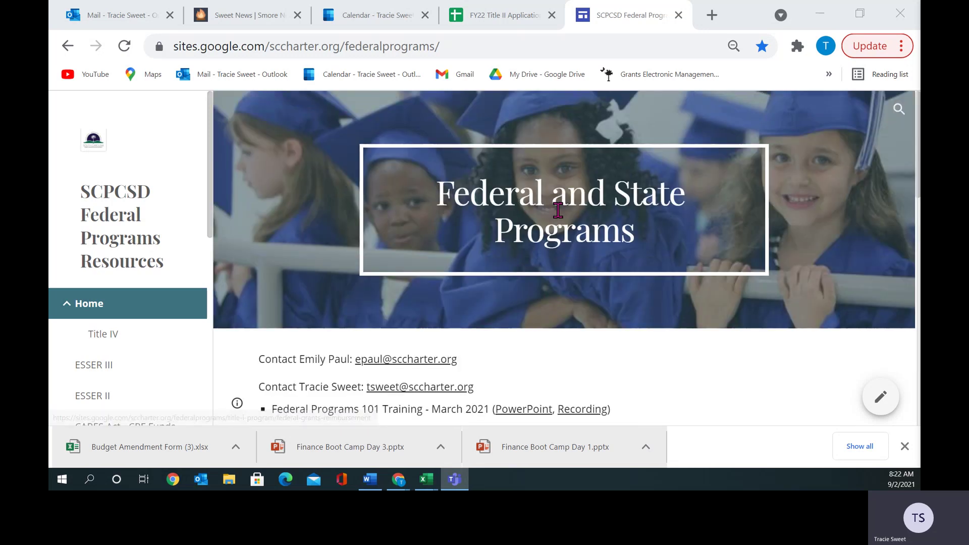
scroll(420, 308, down, 9)
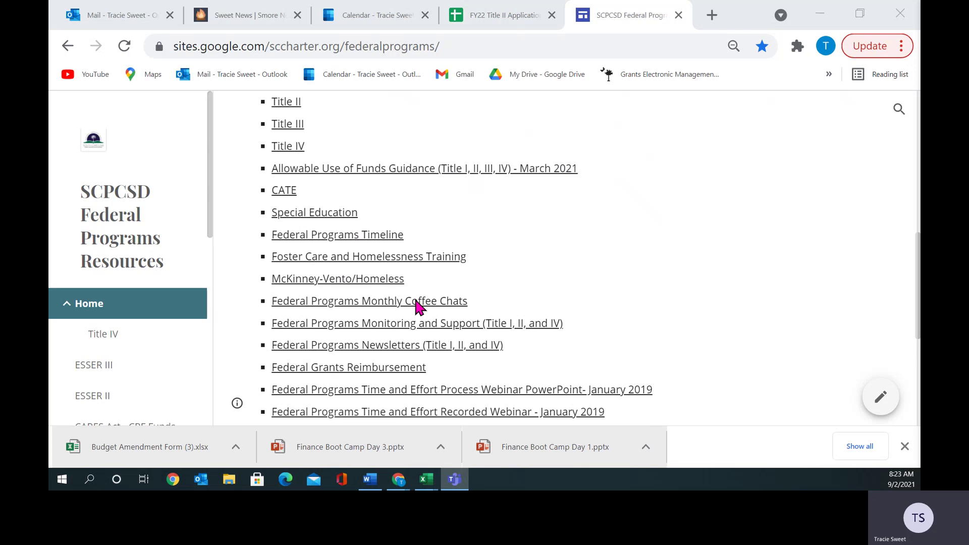
scroll(419, 307, down, 2)
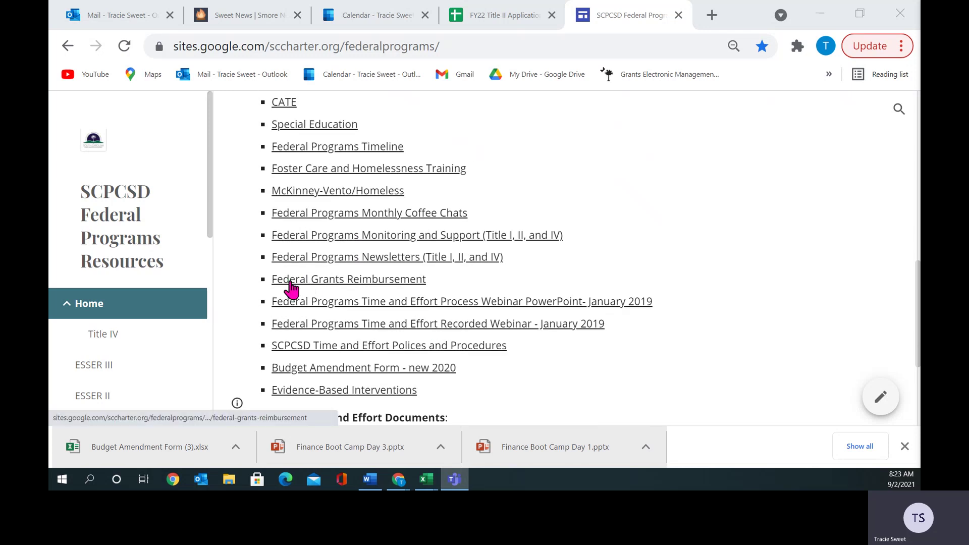
click(291, 282)
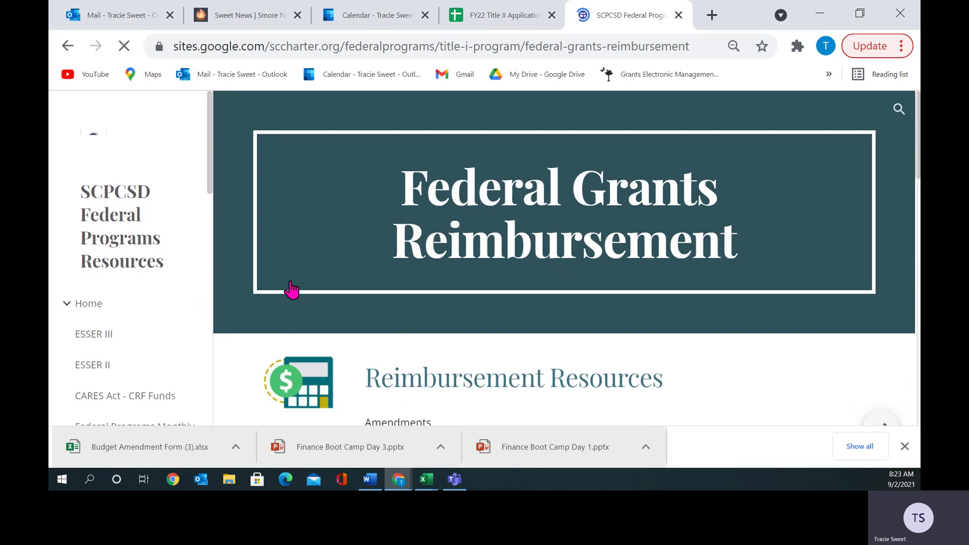
scroll(476, 324, down, 3)
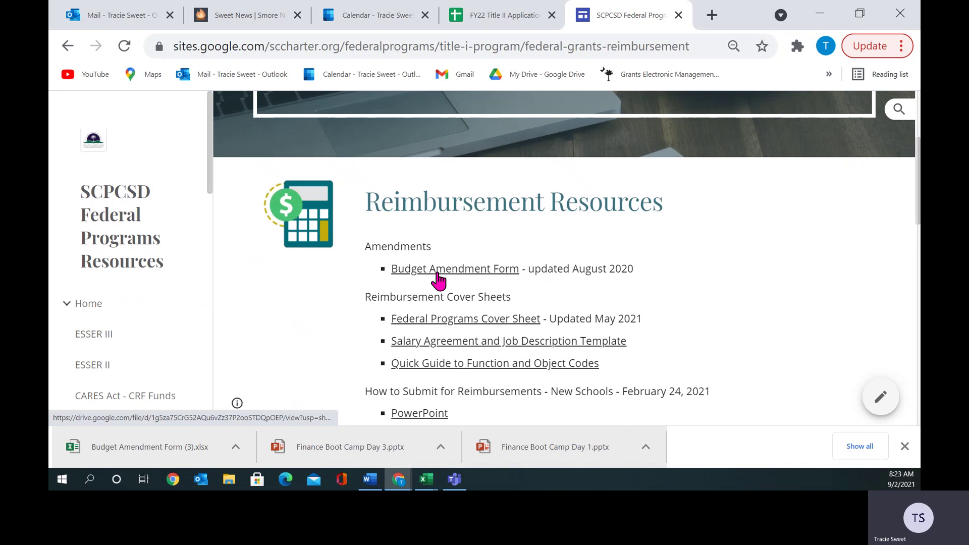
Open the Budget Amendment Form in Google Sheets, then download and open it as Budget Amendment Form (4).xlsx.
click(437, 272)
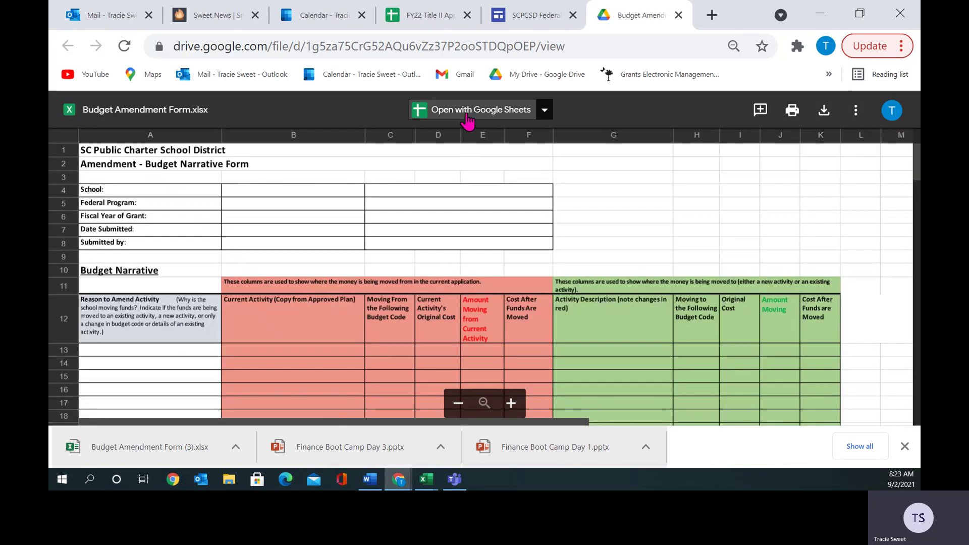
click(468, 116)
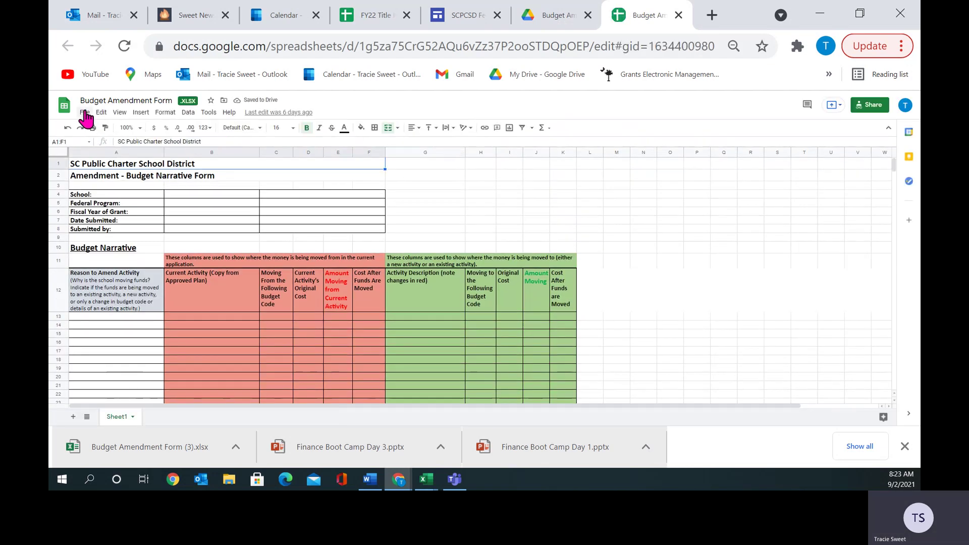
click(84, 113)
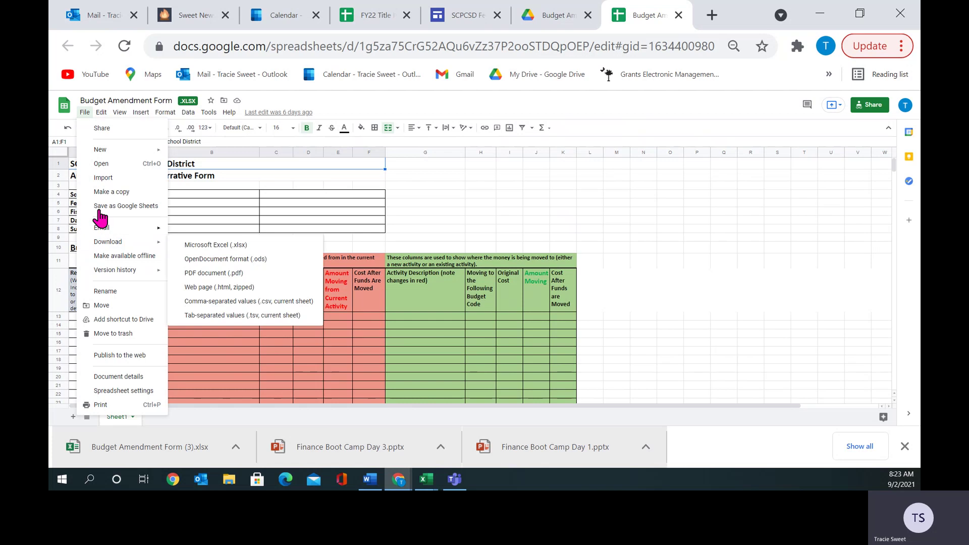
mouse_move(113, 247)
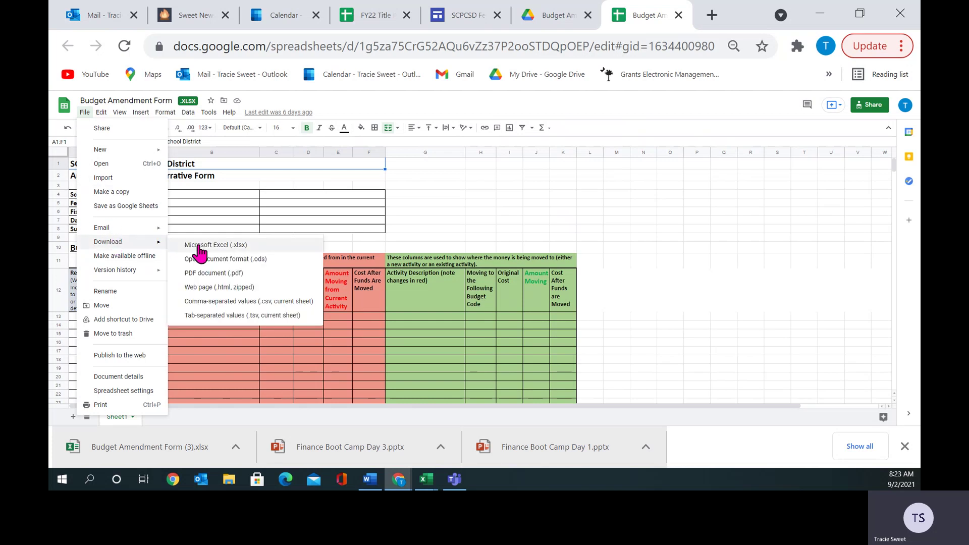
click(200, 246)
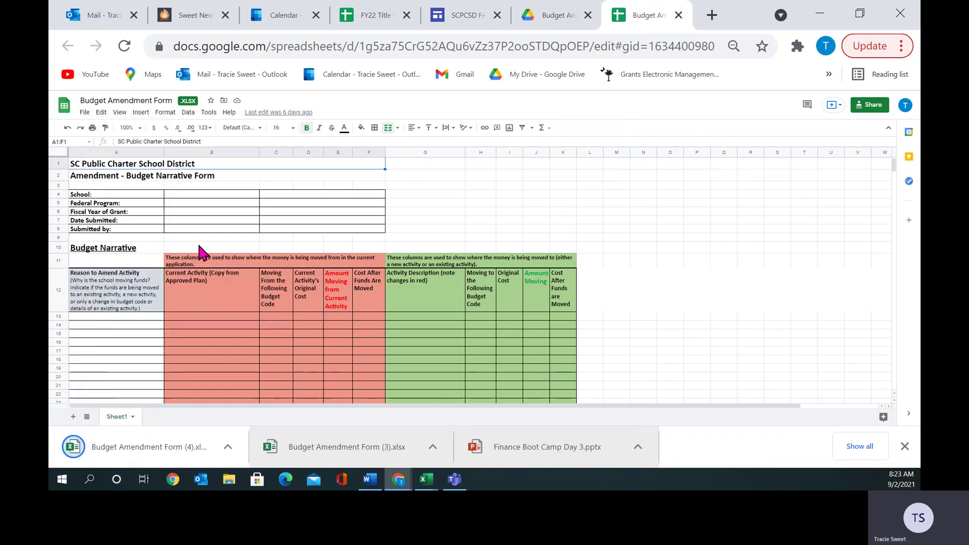
click(191, 446)
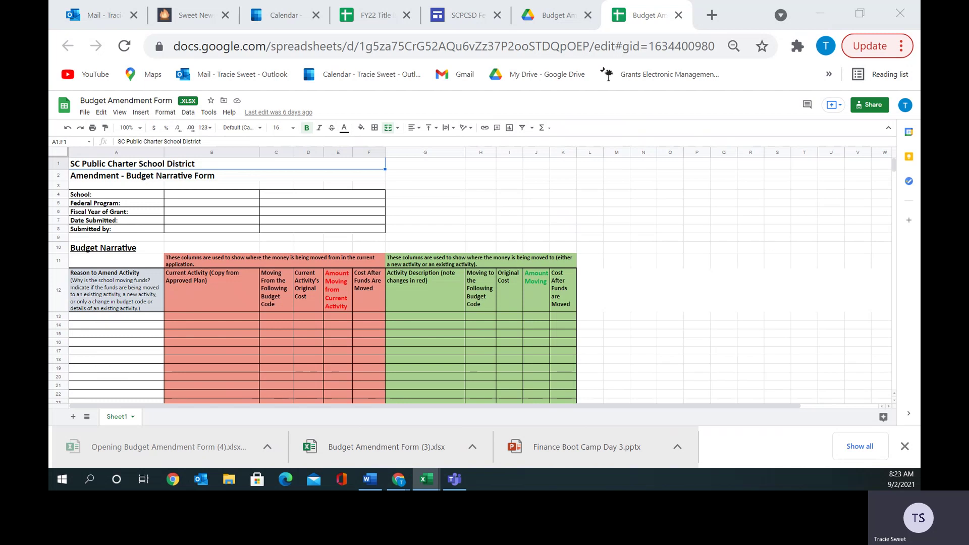
Bring the downloaded workbook up full-screen in Excel with editing enabled.
click(819, 14)
drag(920, 51, 549, 31)
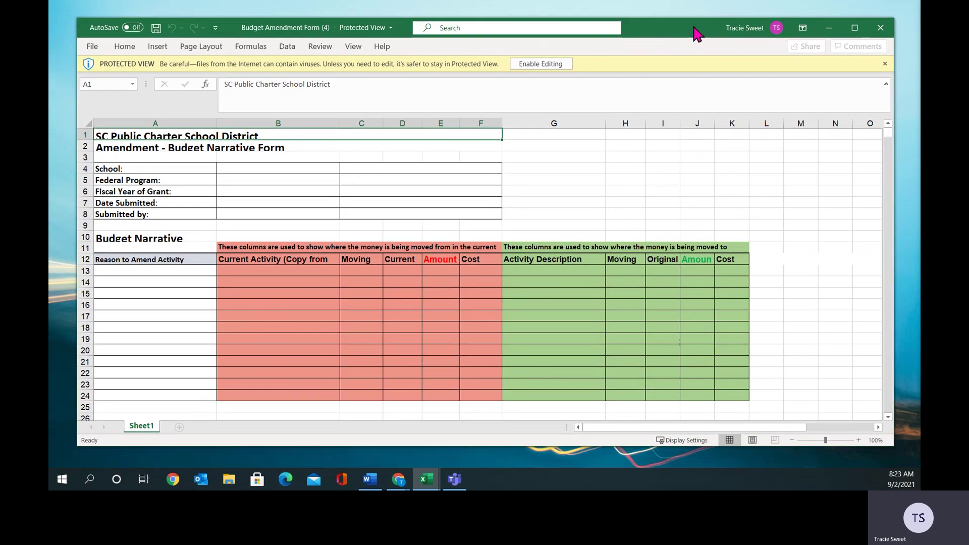
click(853, 29)
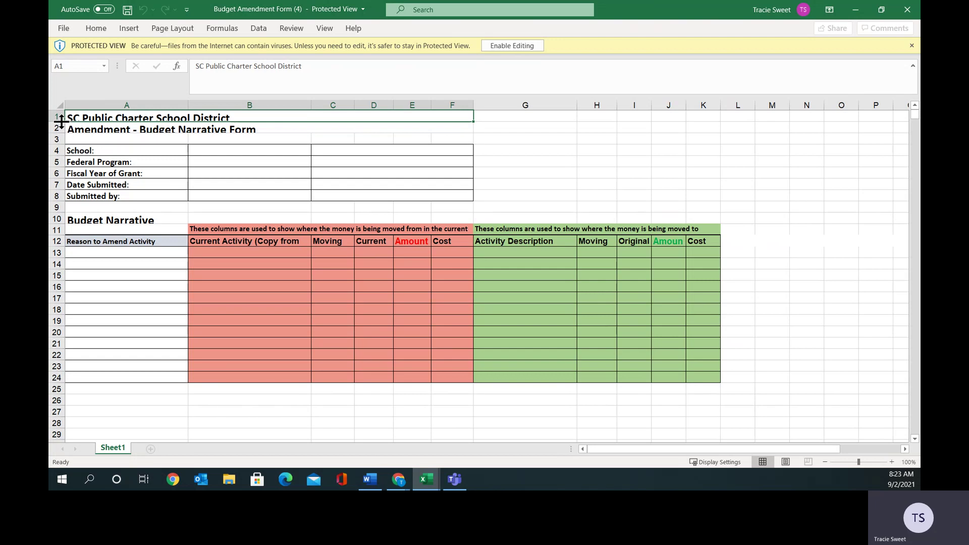
click(511, 46)
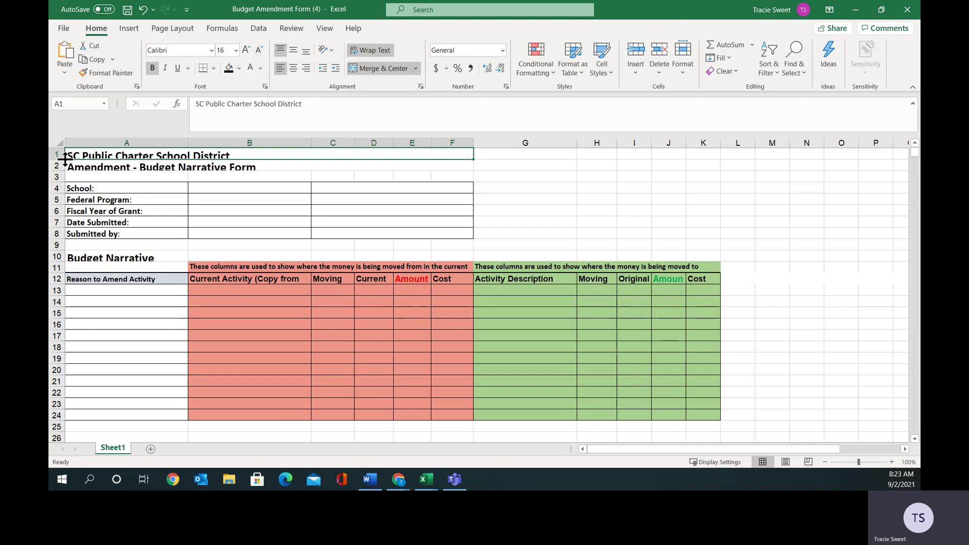
Make rows 1 and 2 taller and widen column J so Amount shows fully.
drag(59, 160, 60, 165)
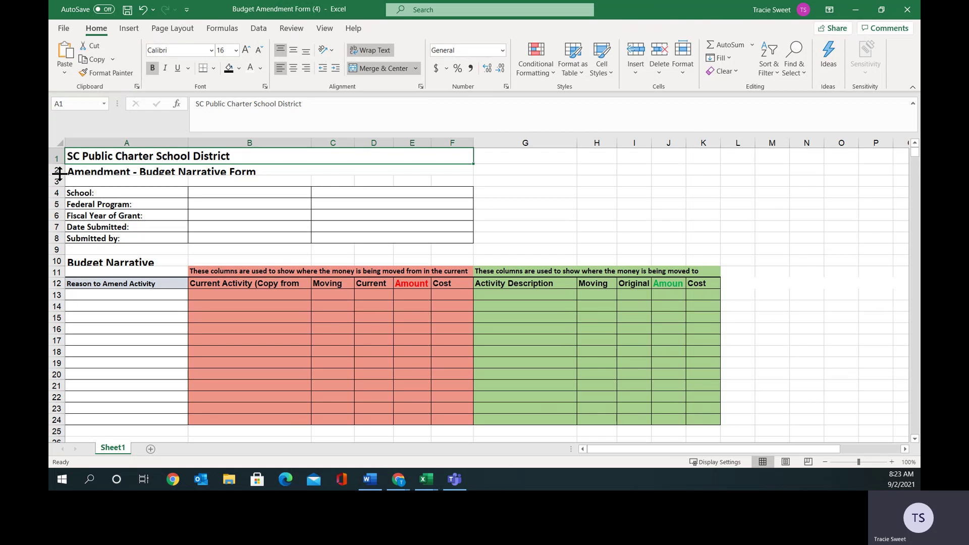
drag(60, 174, 59, 178)
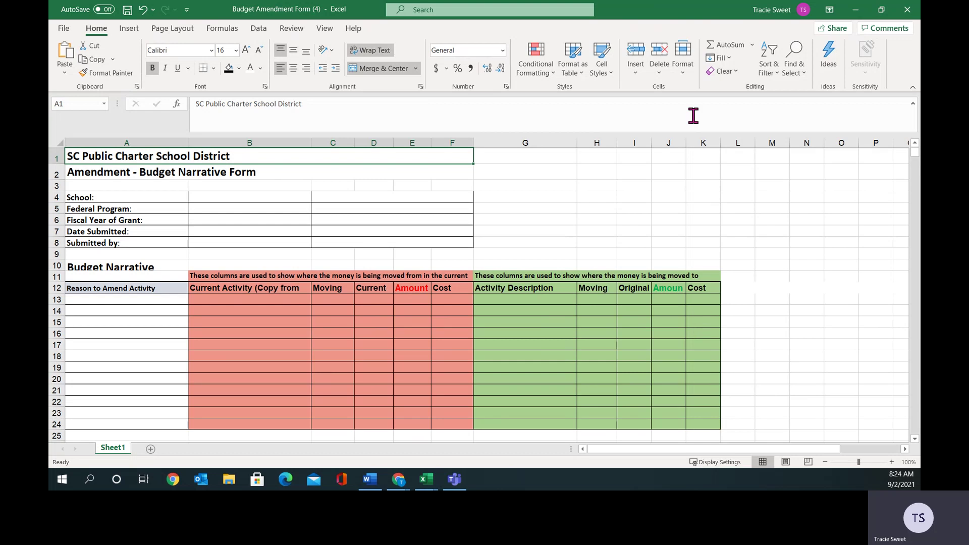
drag(686, 143, 694, 144)
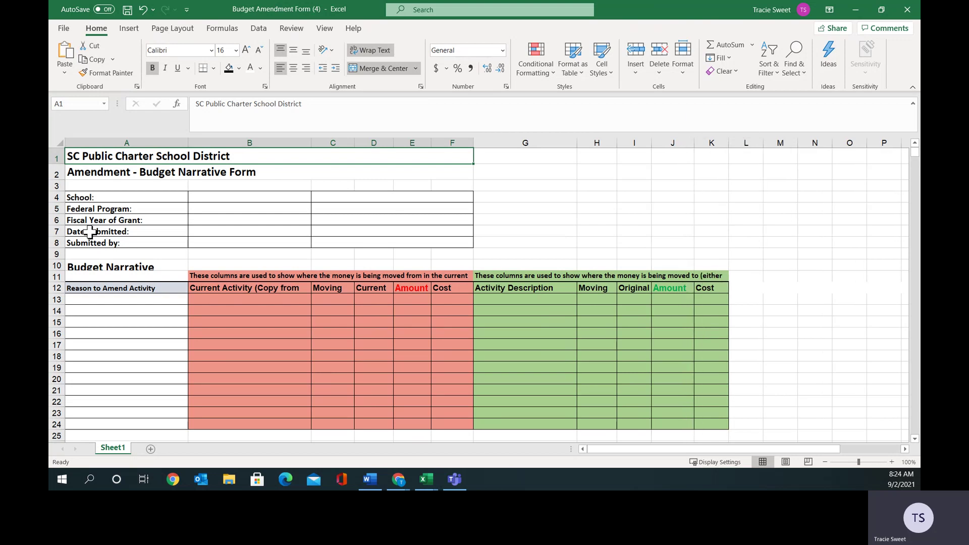
Heighten rows 10 and 11 so the Budget Narrative heading and two-line notes show fully.
click(64, 29)
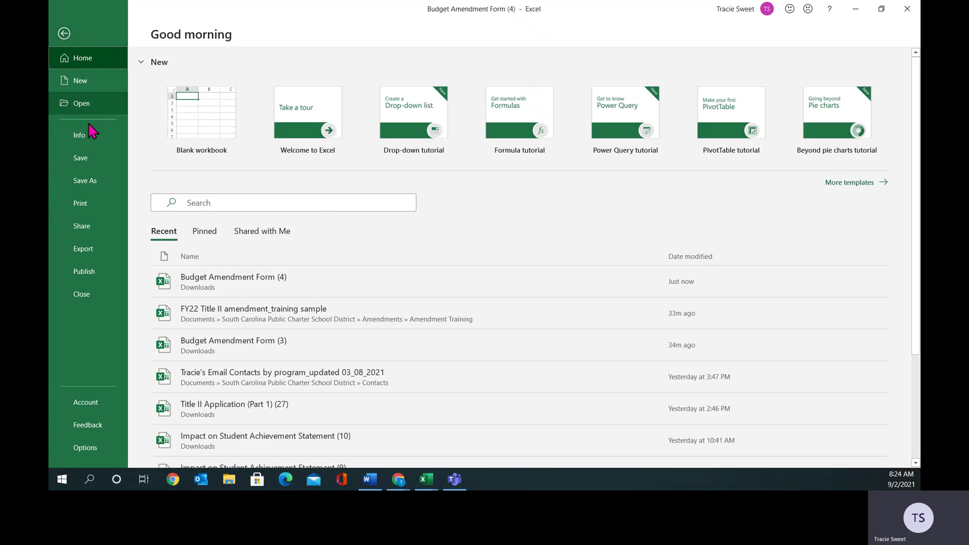
click(63, 34)
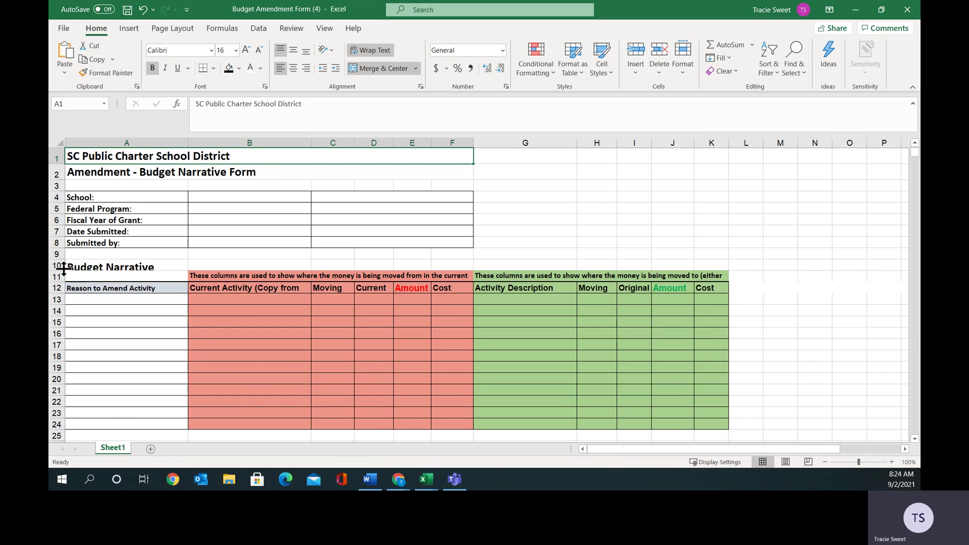
drag(58, 271, 58, 275)
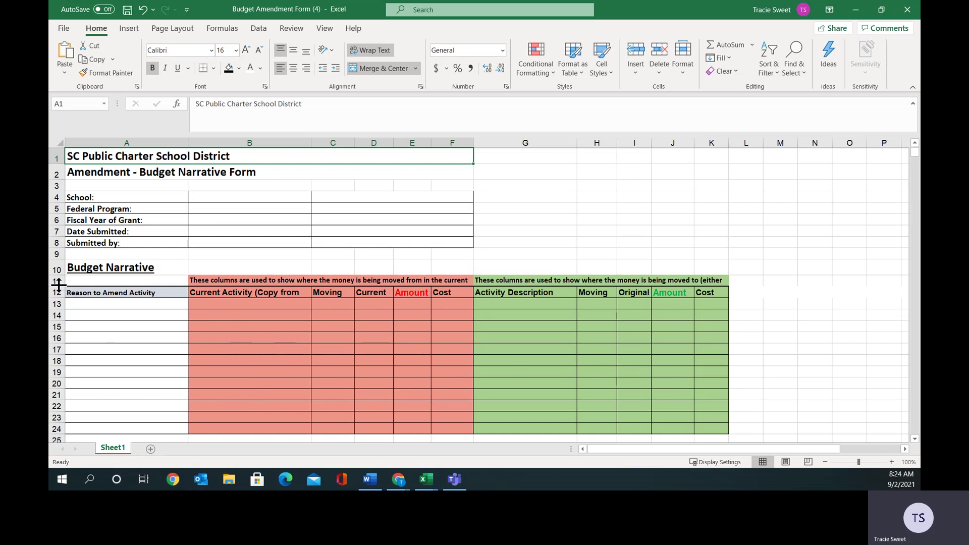
drag(59, 285, 60, 285)
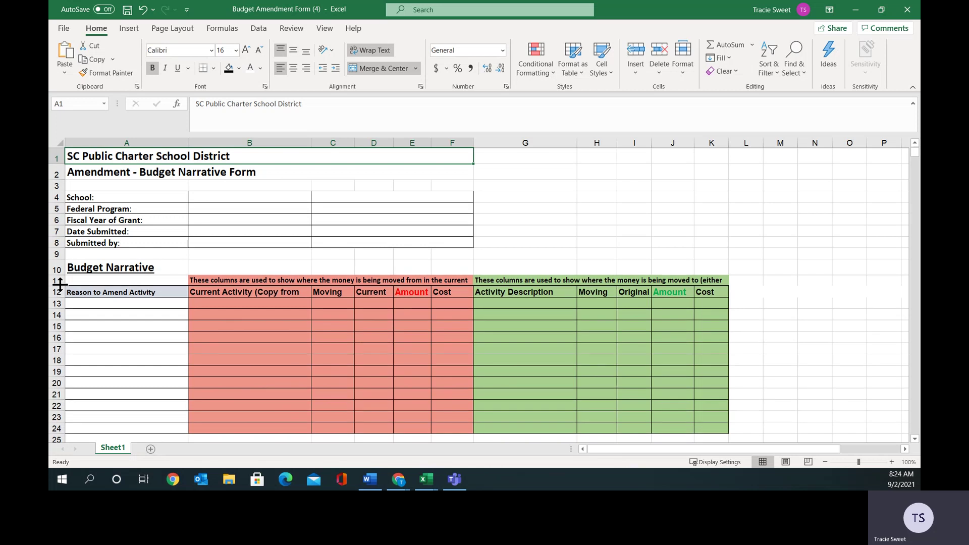
drag(59, 285, 61, 294)
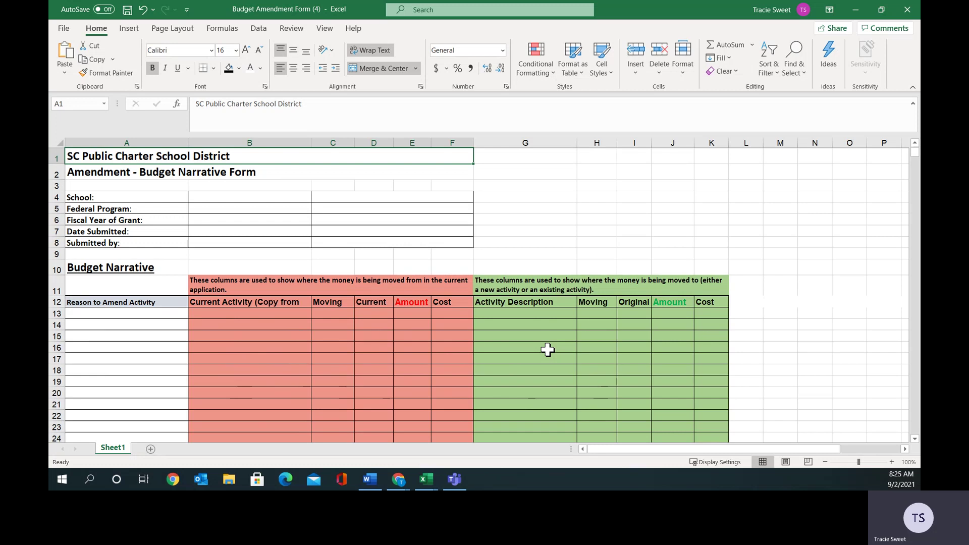
Copy the district title cell A1.
click(915, 439)
click(915, 438)
click(915, 438)
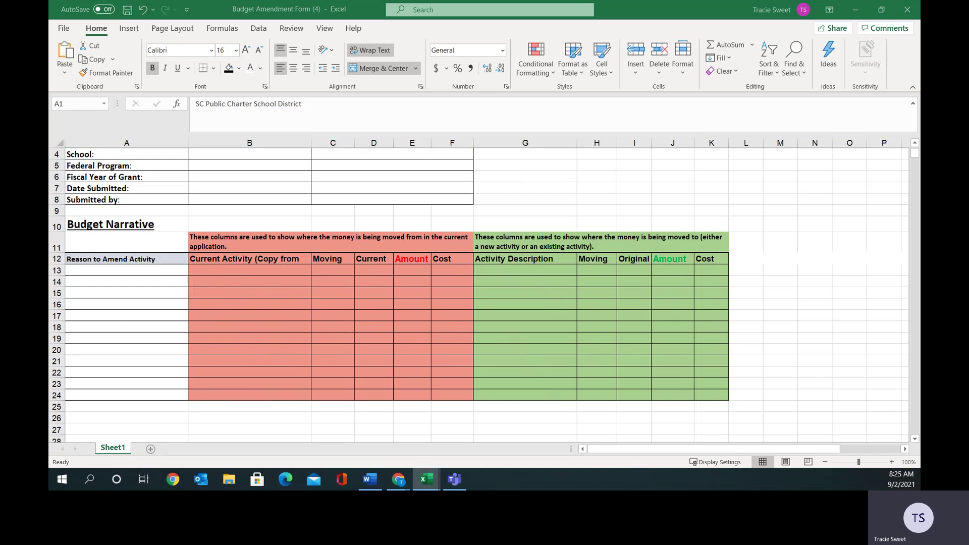
key(ctrl+c)
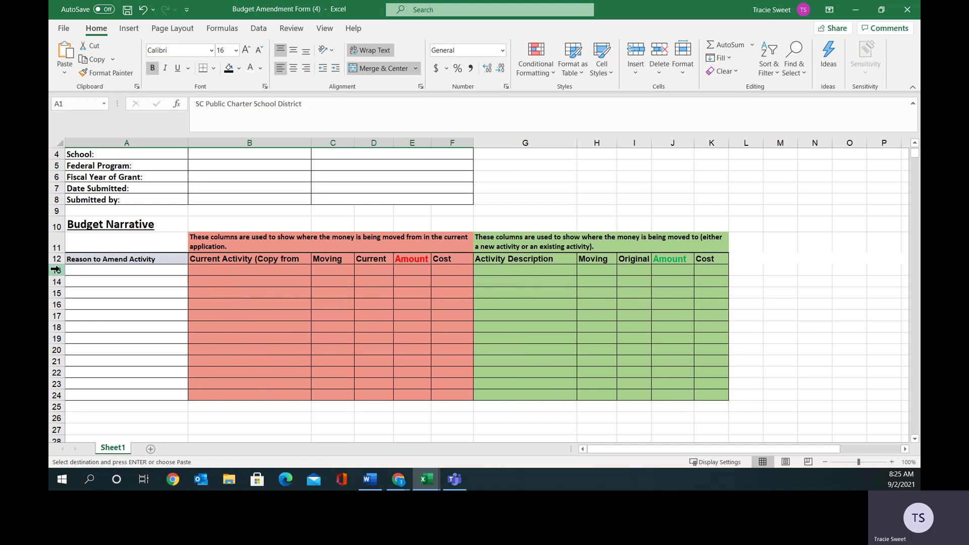
Paste A1's title styling onto row 13 and make it a One to One Example banner.
right_click(59, 273)
click(87, 124)
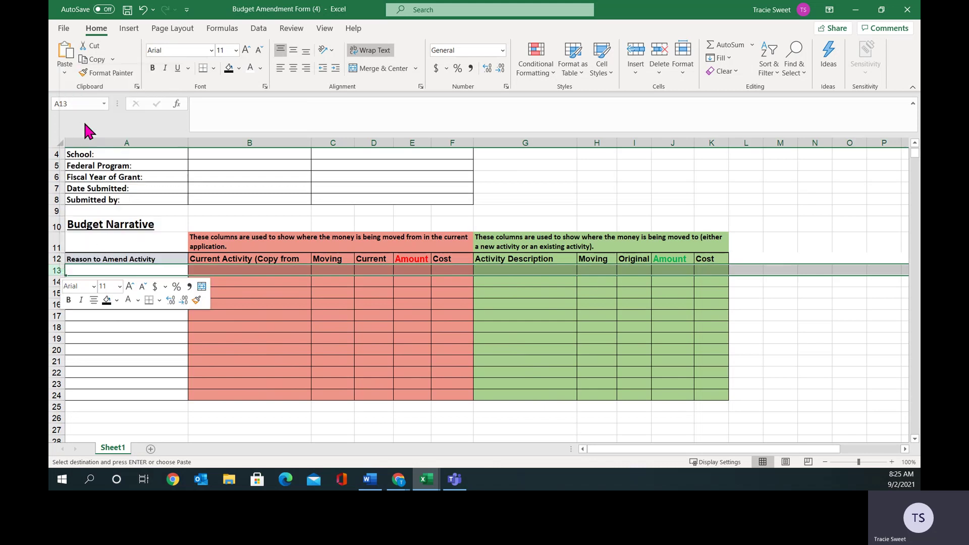
click(113, 298)
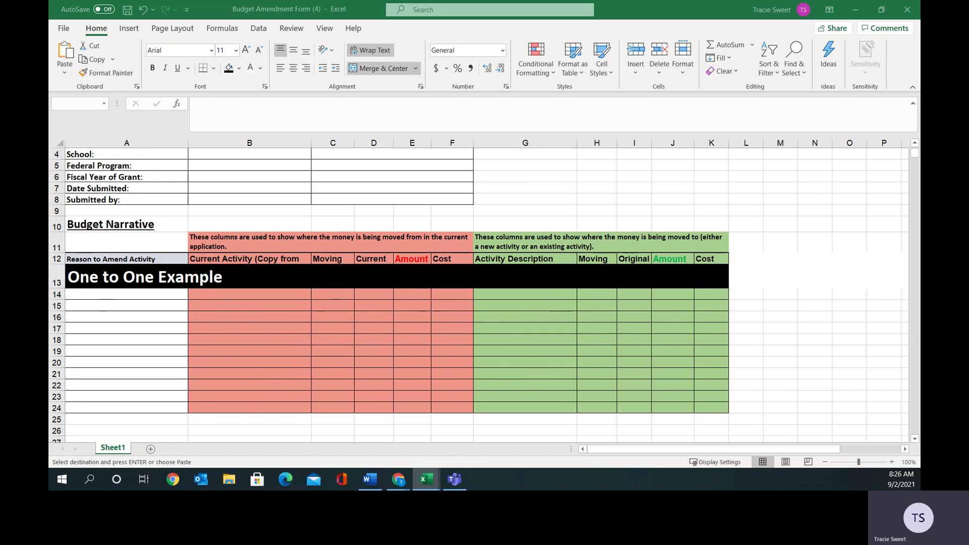
key(Down)
click(212, 294)
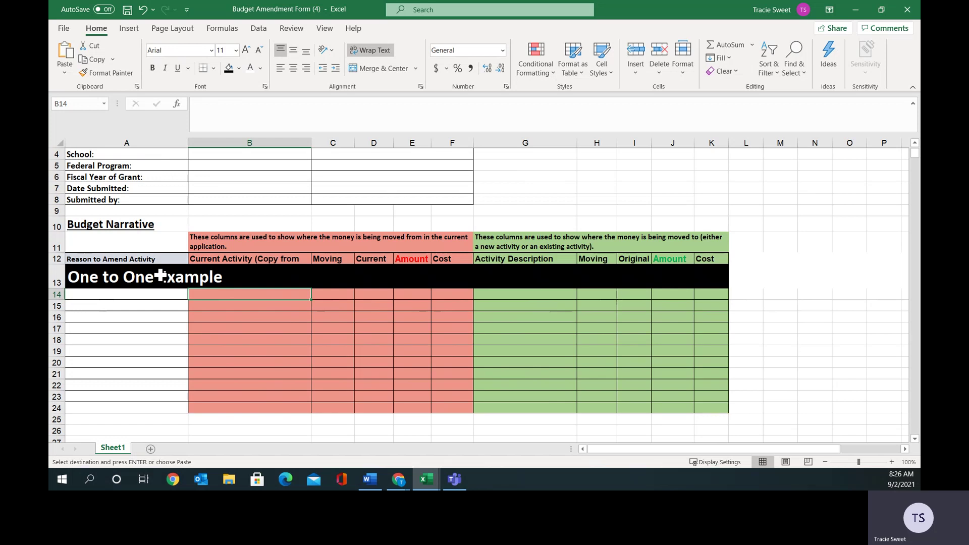
scroll(161, 275, up, 1)
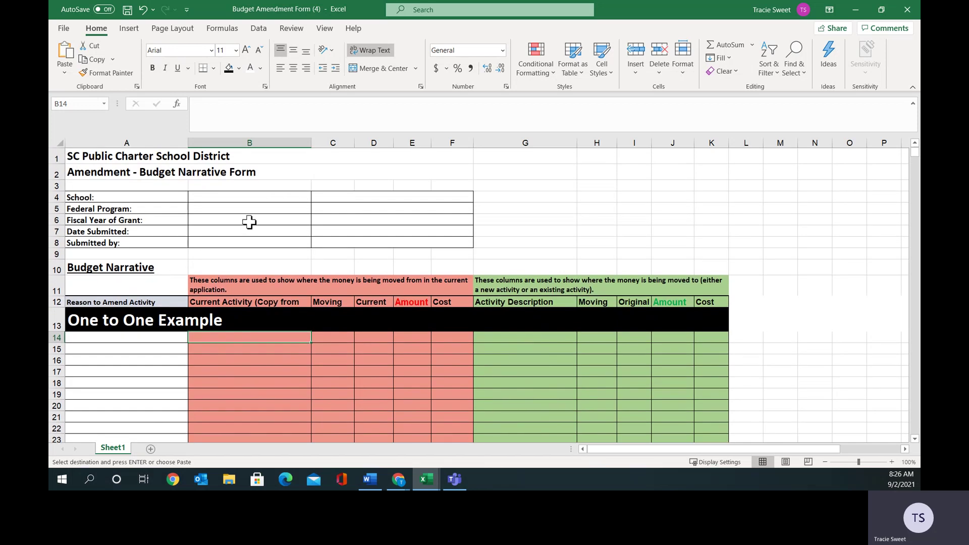
Enter 'Sweet Academy' as the school and 'Title I' as the federal program.
click(200, 196)
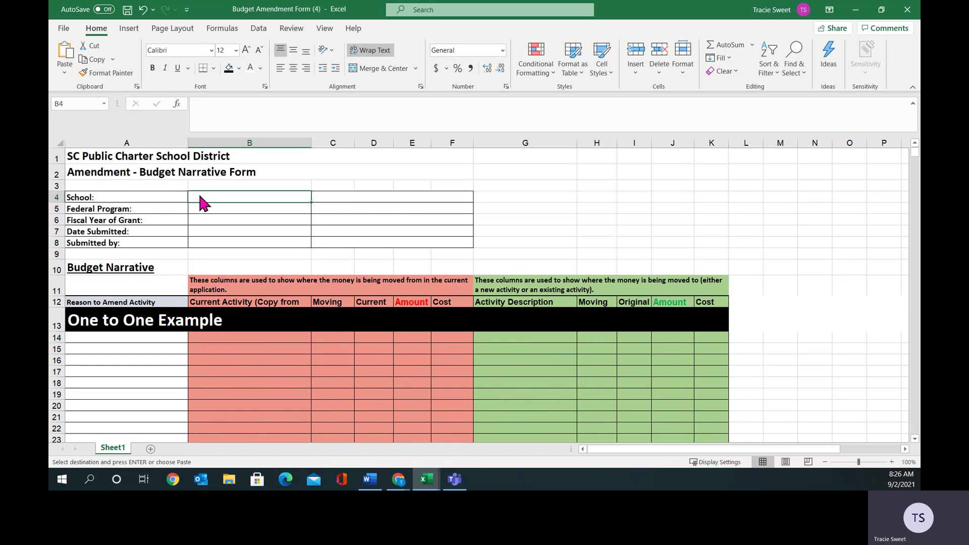
text(Sweet Acadme)
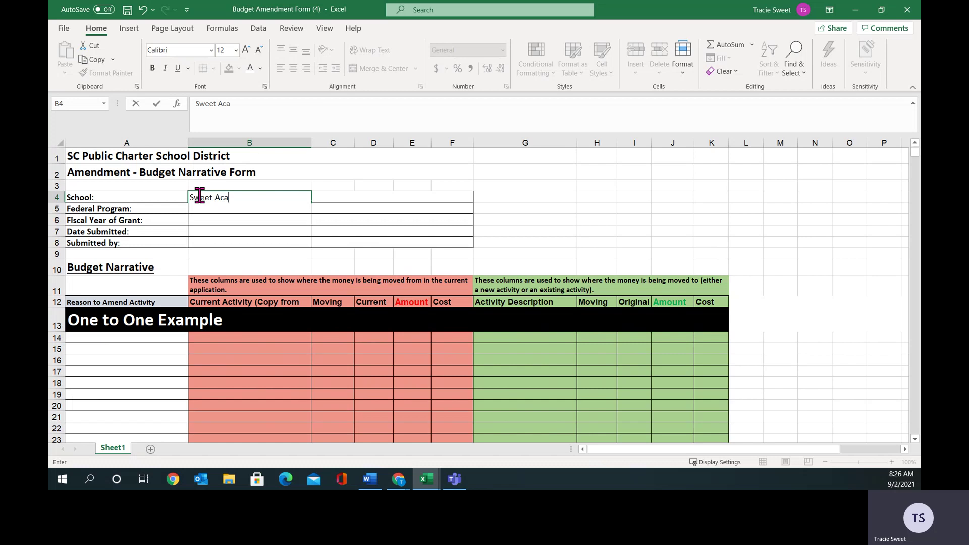
key(BackSpace)
key(BackSpace)
text(emy)
click(162, 209)
click(202, 208)
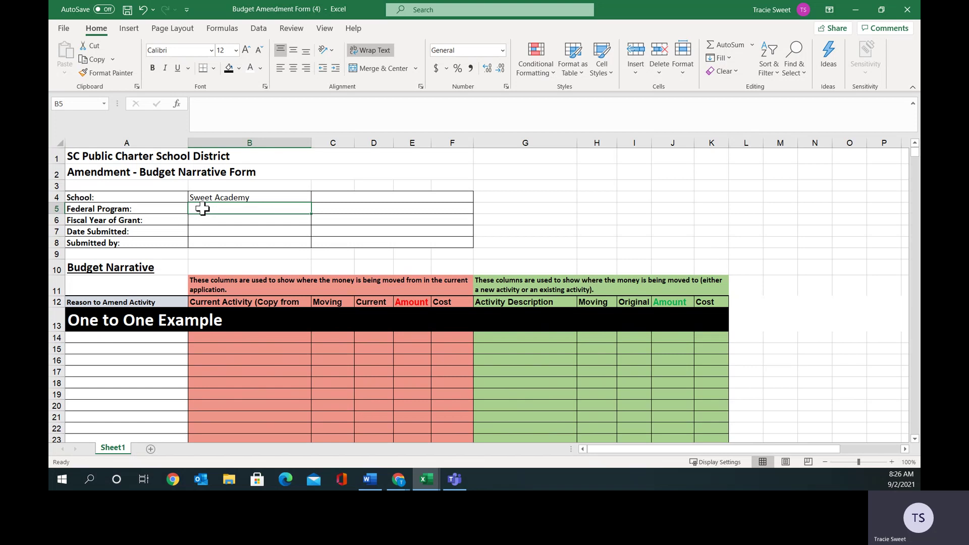
text(Title I)
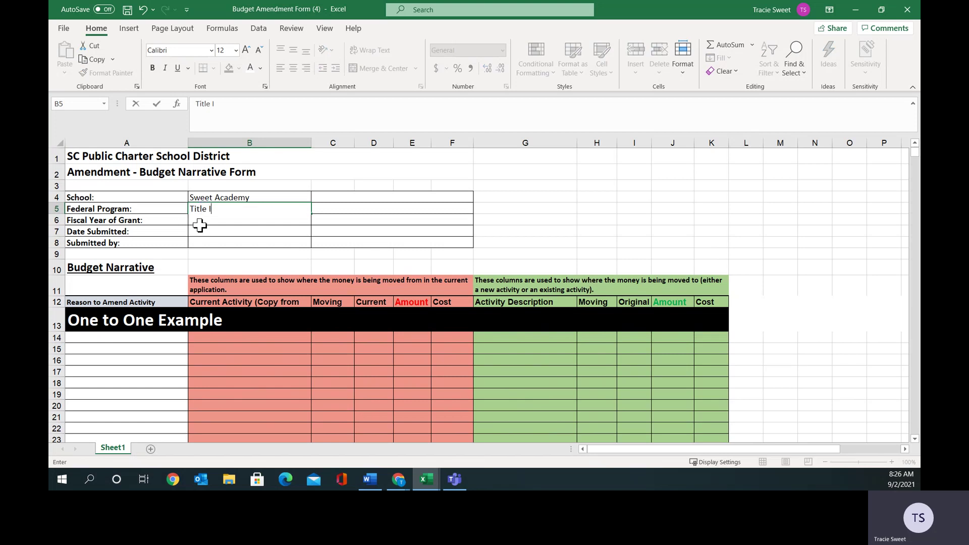
click(200, 221)
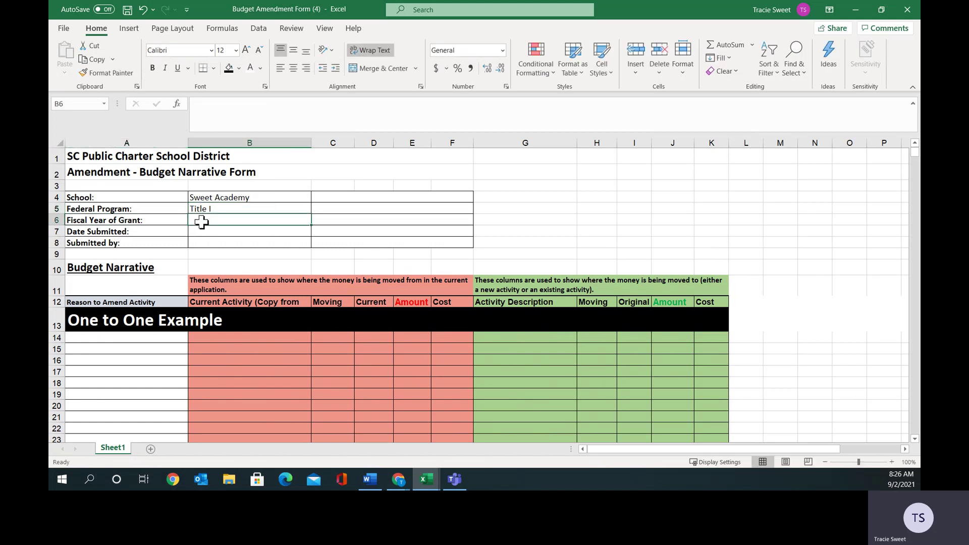
Fill in fiscal year FY22, date submitted 9.2.2021 and the submitter's name.
text(Fy22)
key(BackSpace)
key(BackSpace)
key(BackSpace)
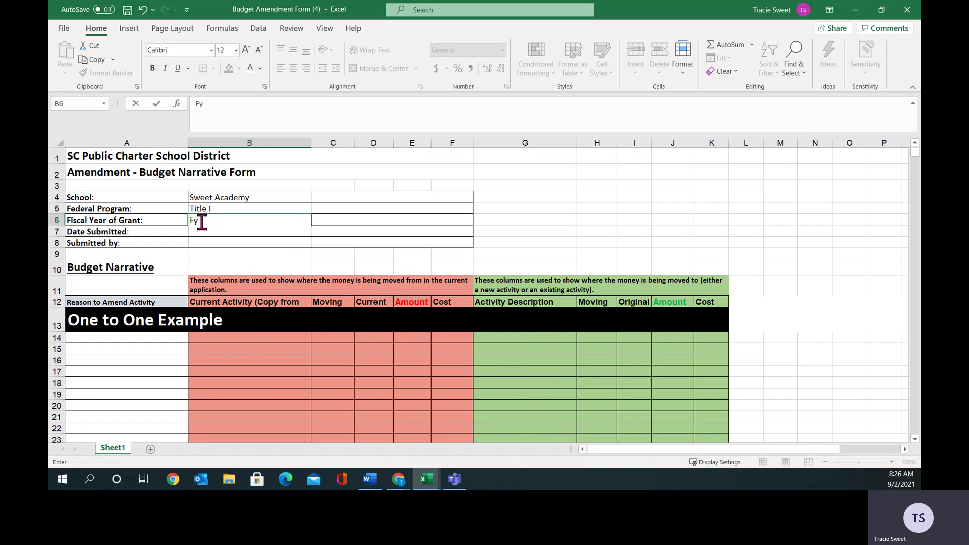
text(Y22)
click(168, 234)
click(202, 233)
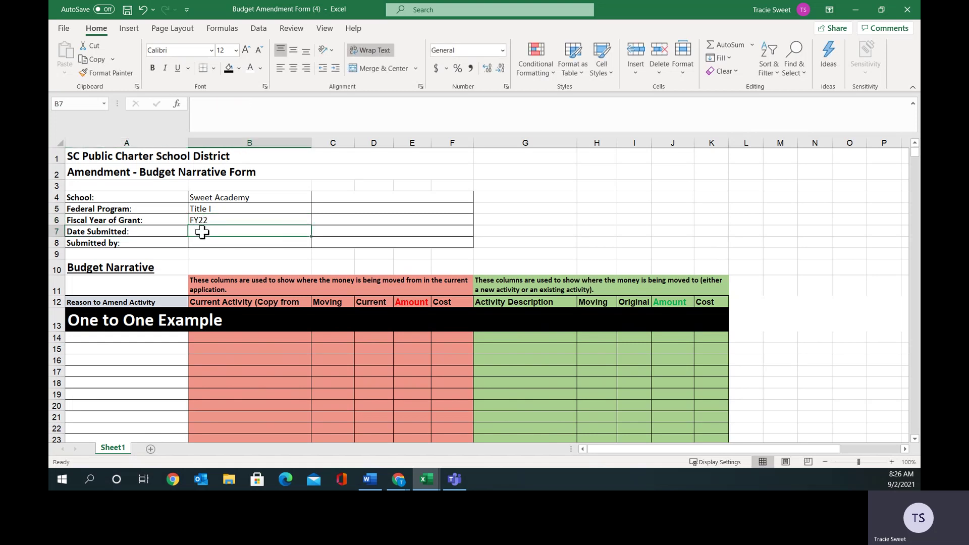
text(9.2.2021)
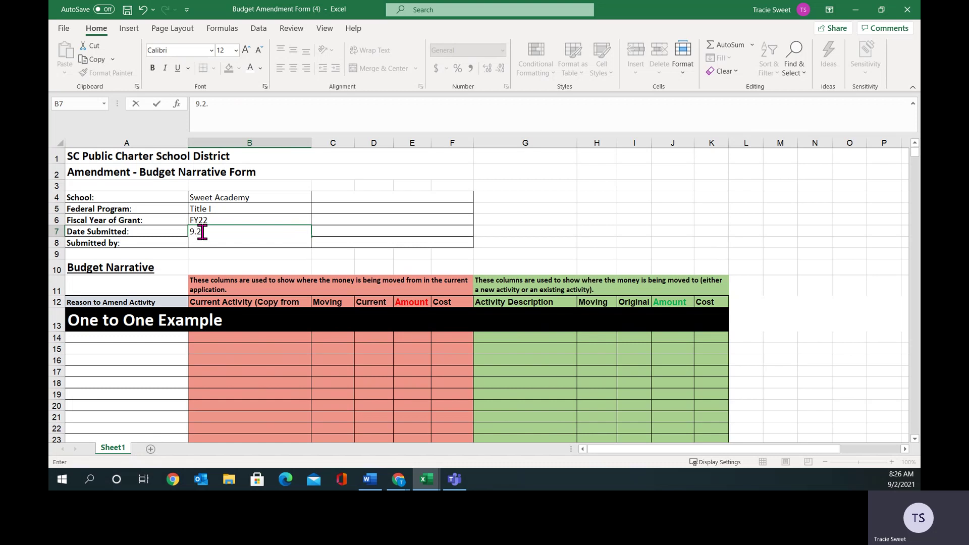
click(167, 243)
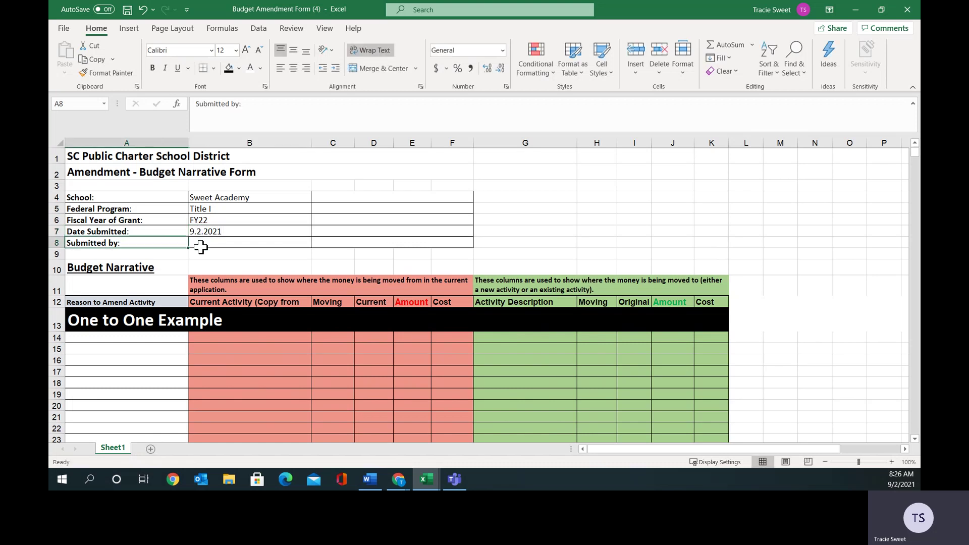
click(206, 241)
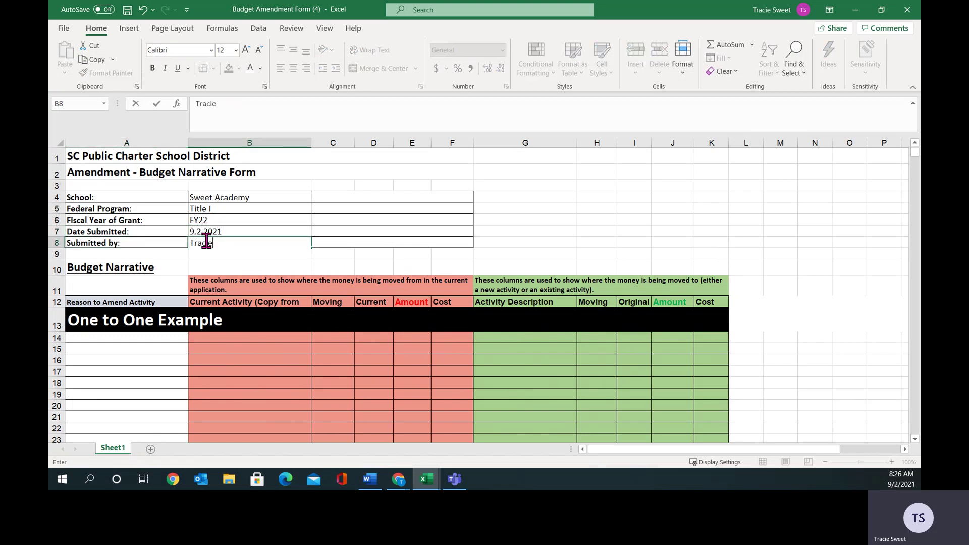
click(167, 337)
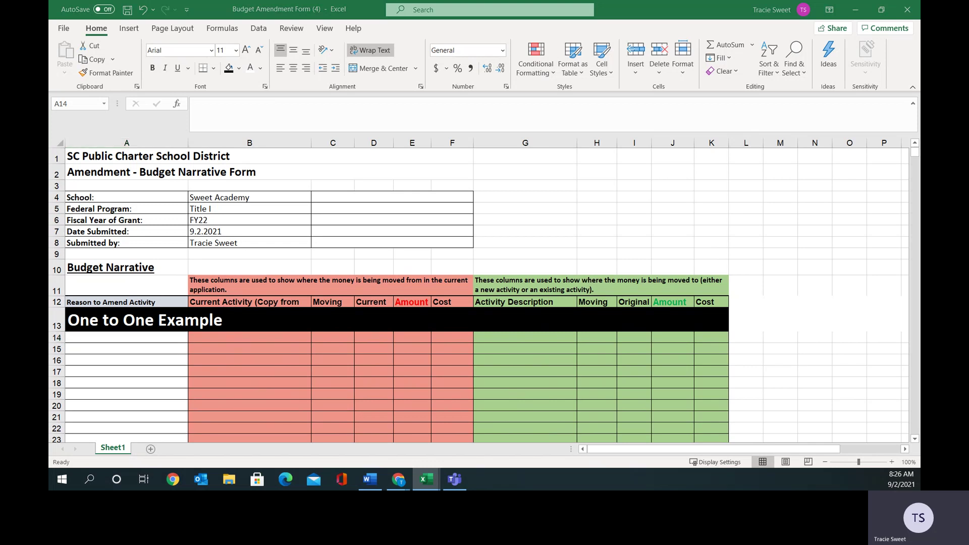
Paste the copied teacher-hiring narrative into B14 and auto-fit row 14 to show it.
key(ctrl+c)
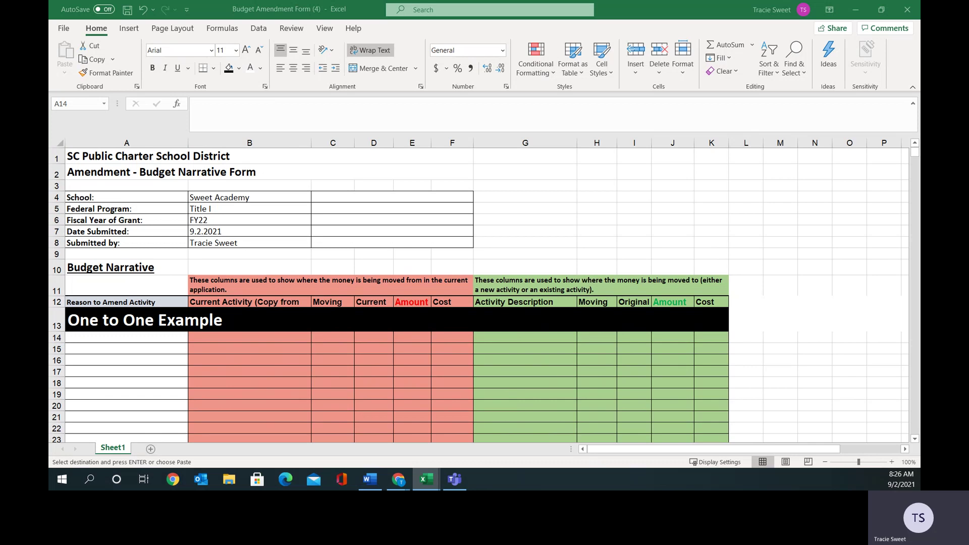
click(225, 337)
right_click(227, 338)
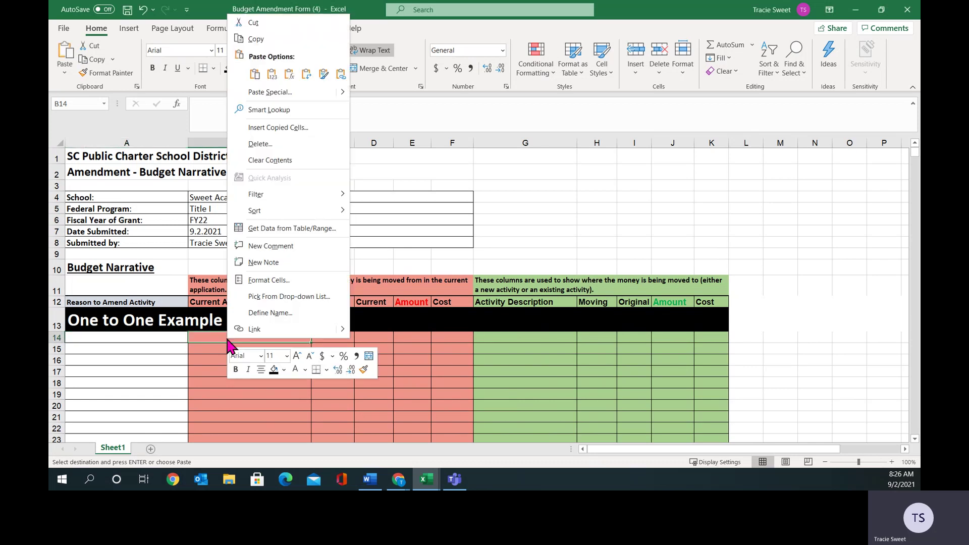
click(255, 74)
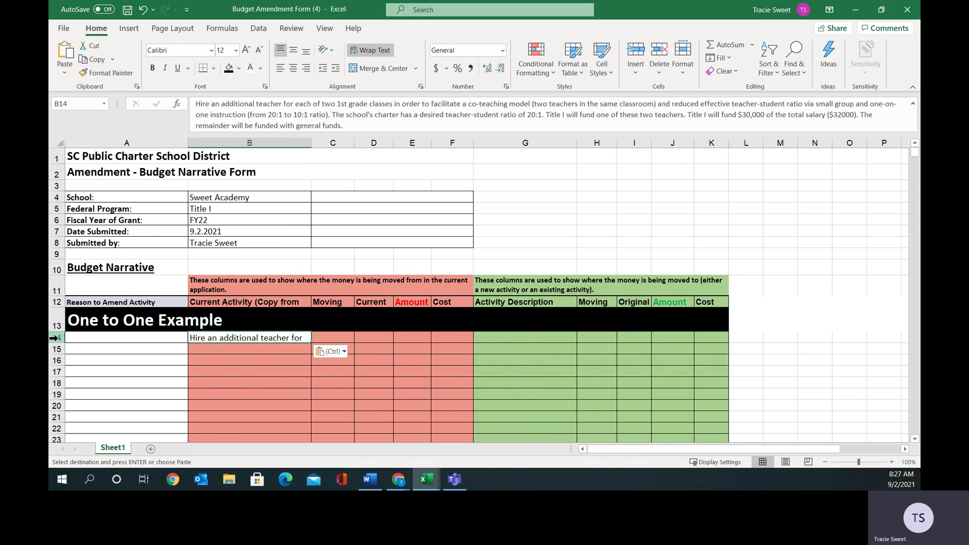
double_click(61, 343)
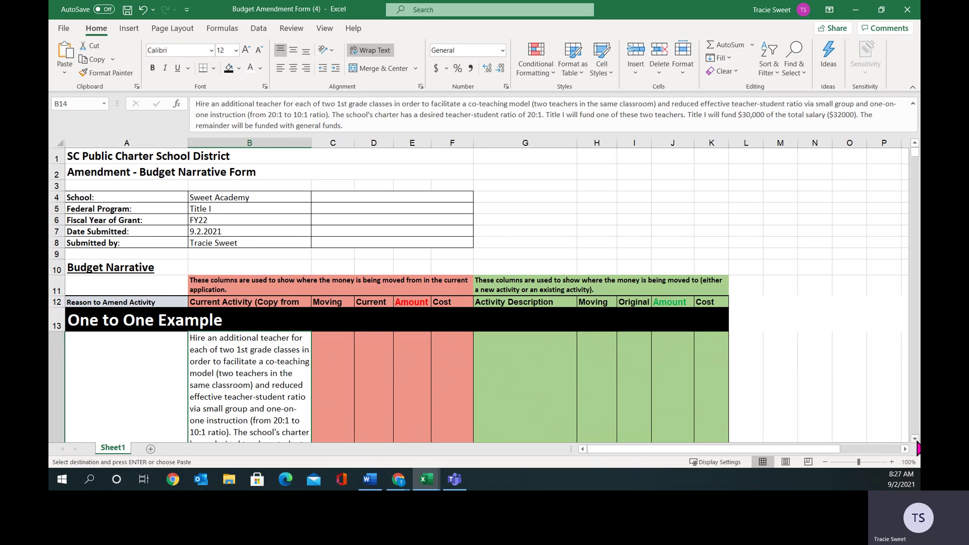
Widen column B slightly to fit the narrative.
scroll(918, 448, down, 2)
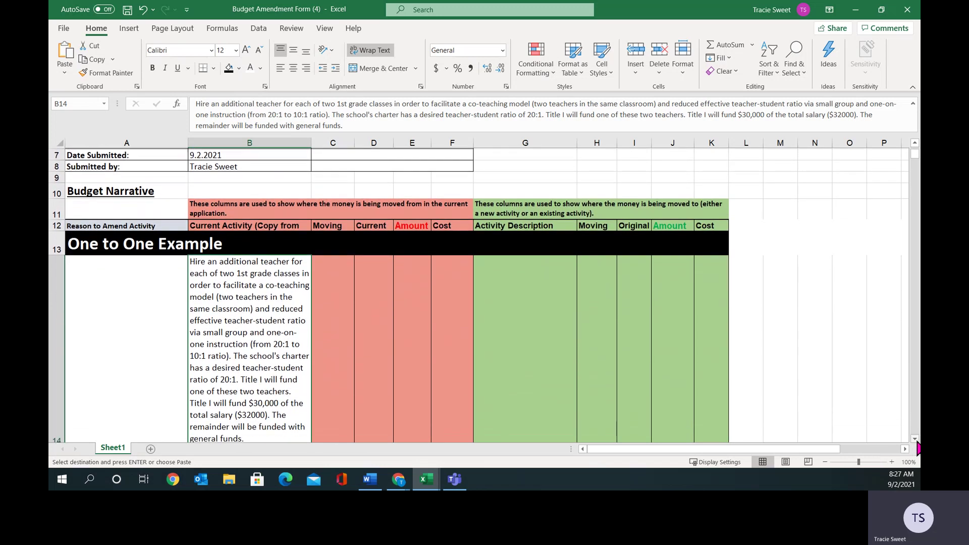
scroll(918, 448, down, 1)
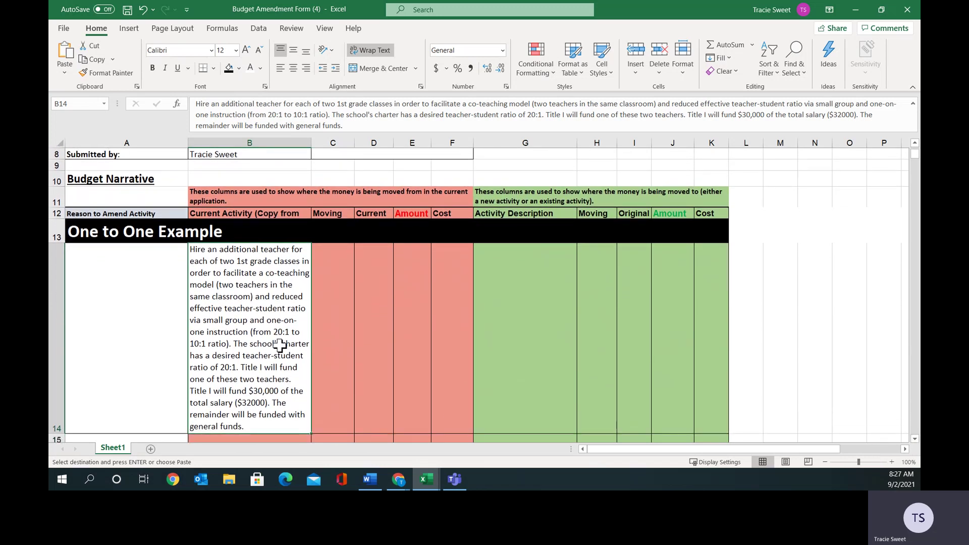
drag(313, 144, 371, 147)
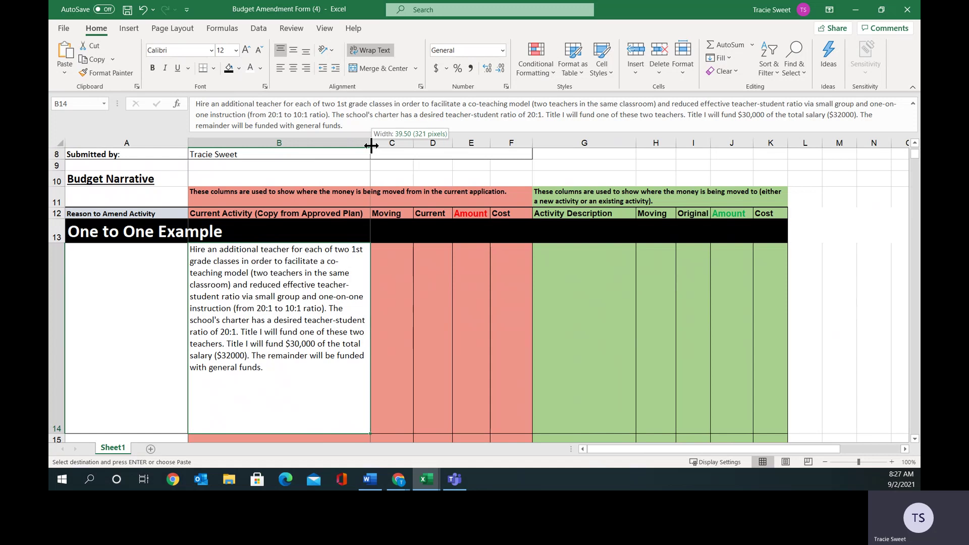
drag(371, 146, 349, 145)
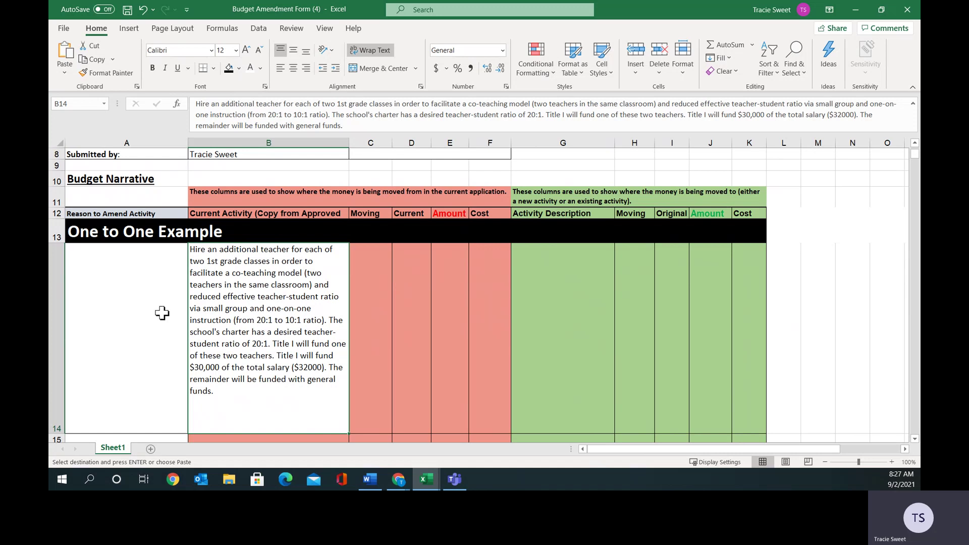
Enter 'Was unable to hire an additional teacher to teacher shortages.' in A14.
click(146, 287)
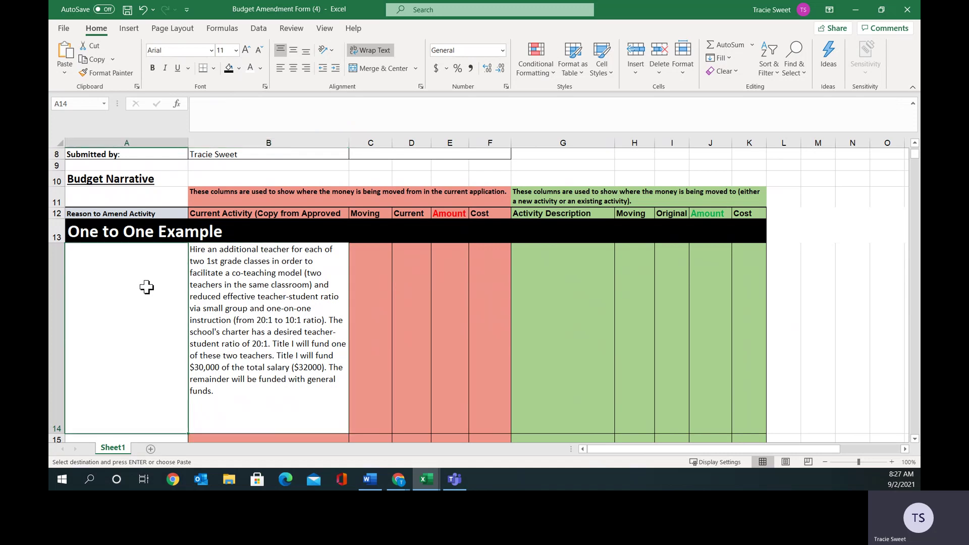
text(Was )
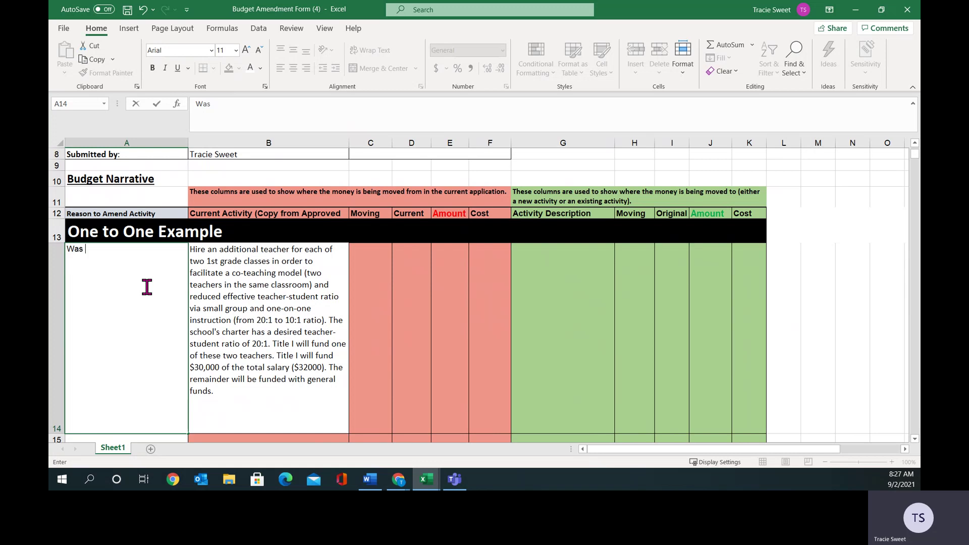
text(unable to hire an daddition)
key(BackSpace)
key(BackSpace)
key(BackSpace)
key(BackSpace)
key(BackSpace)
key(BackSpace)
key(BackSpace)
key(BackSpace)
key(BackSpace)
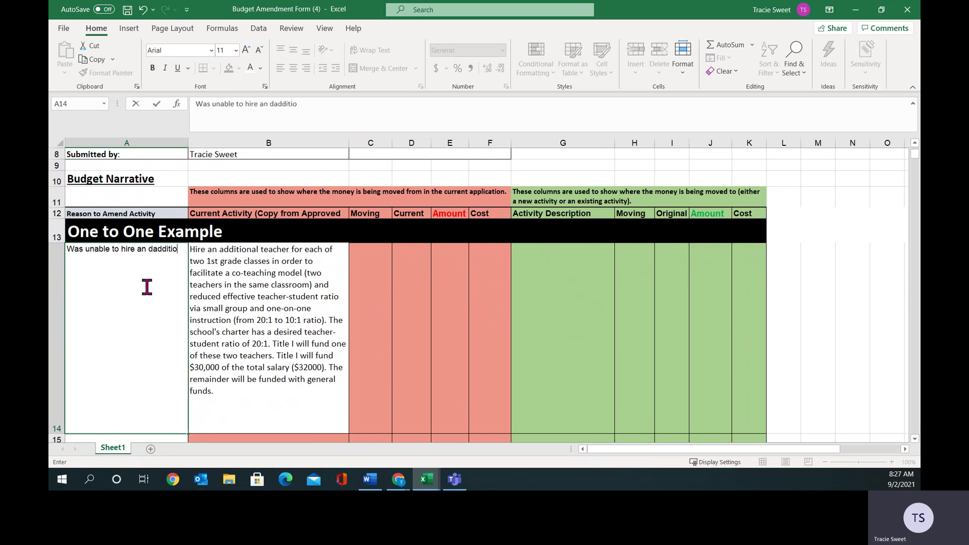
text(additional teacher to teacher )
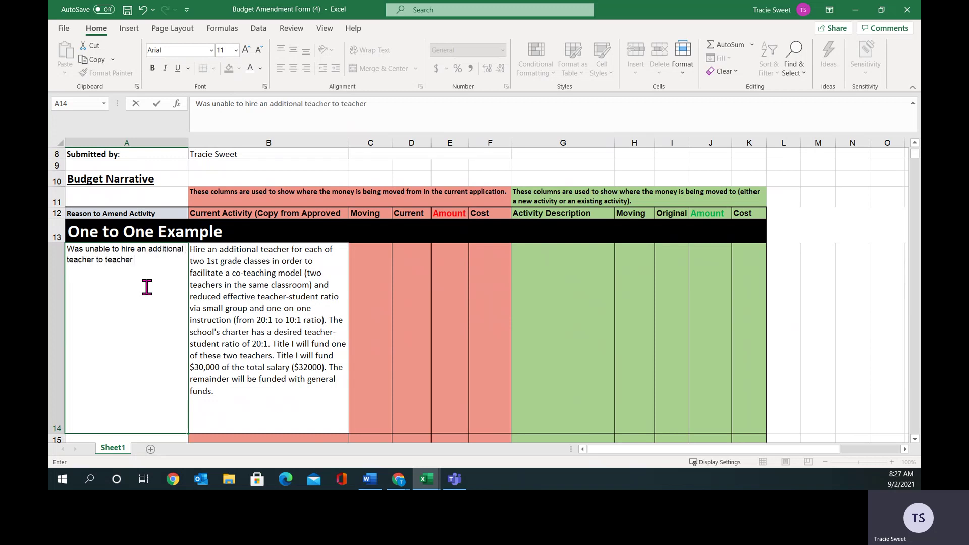
text(shortages.)
click(252, 298)
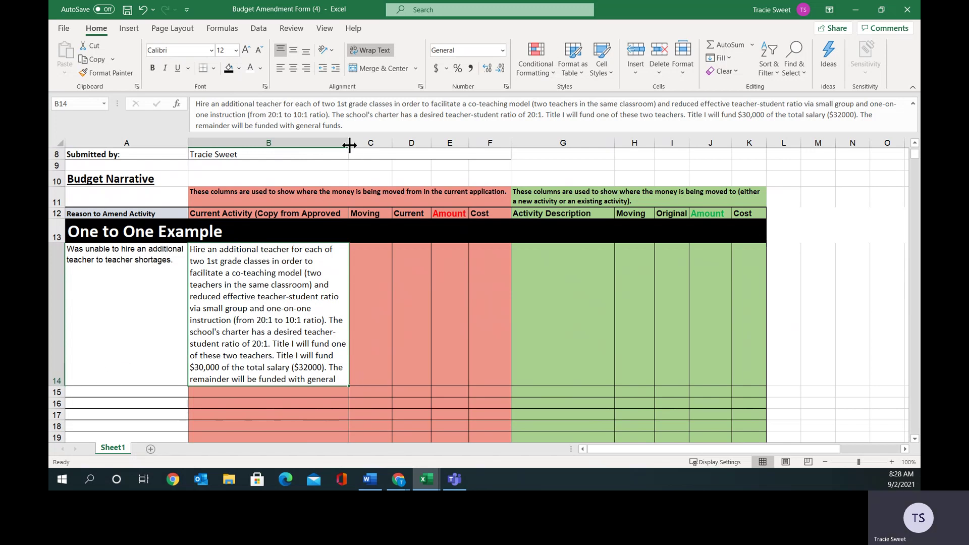
Widen column B and raise row 12 to about 45.75 so all headings read fully.
drag(349, 144, 378, 150)
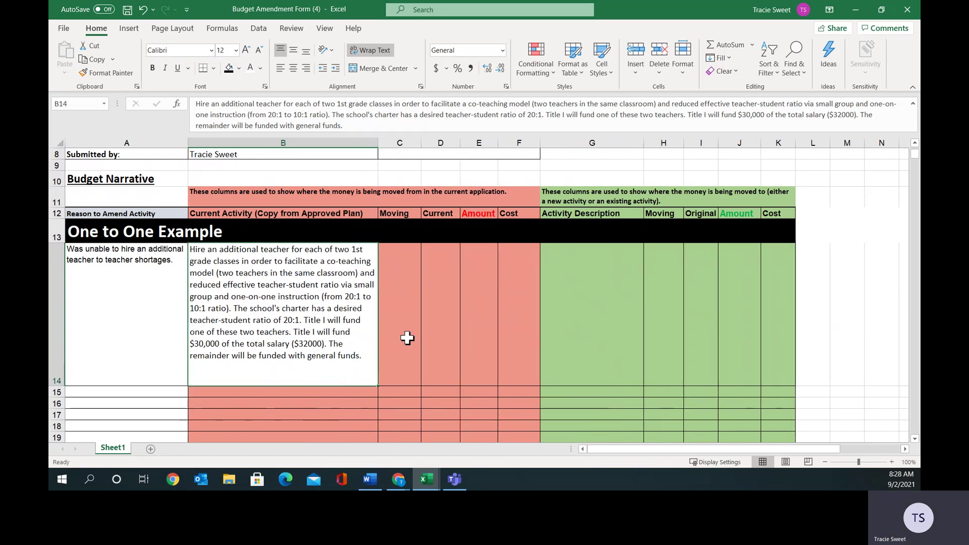
click(394, 299)
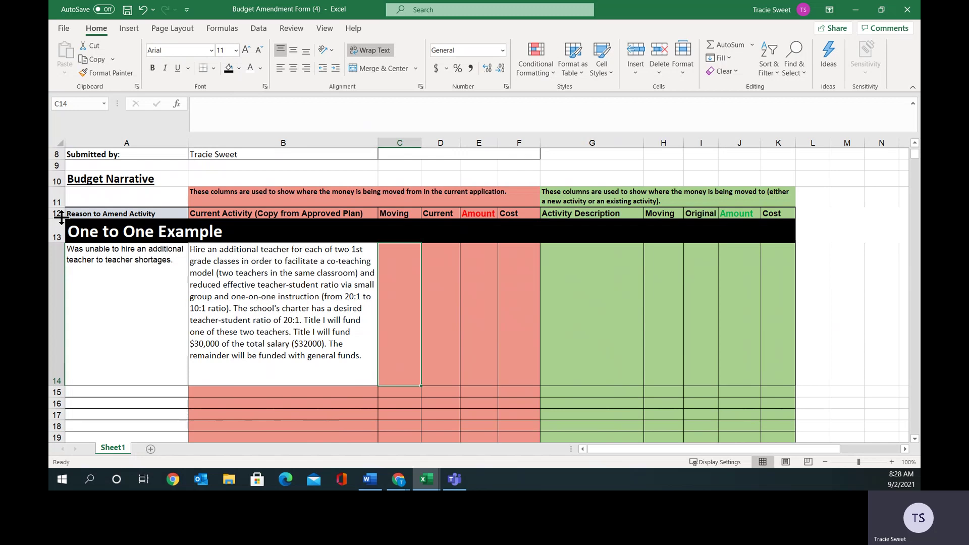
drag(58, 219, 63, 283)
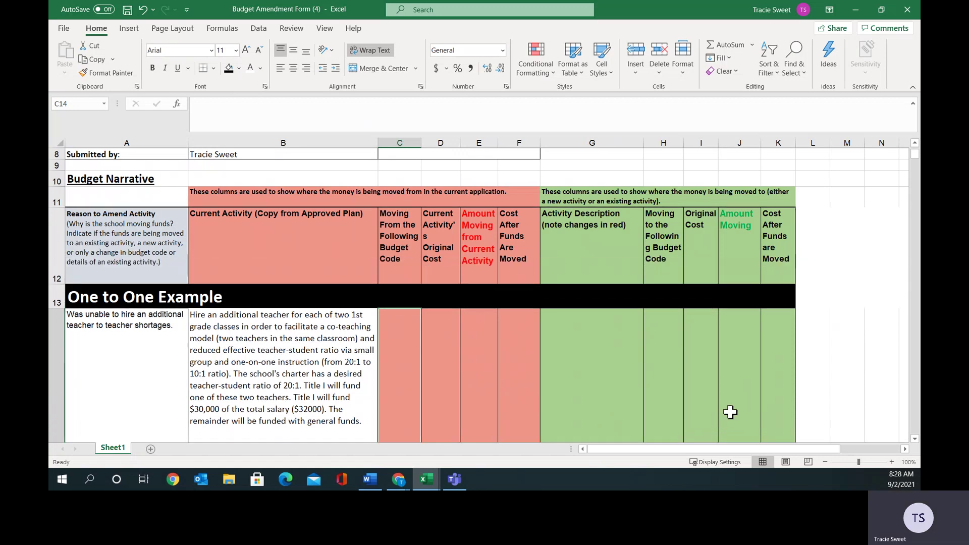
scroll(916, 444, down, 1)
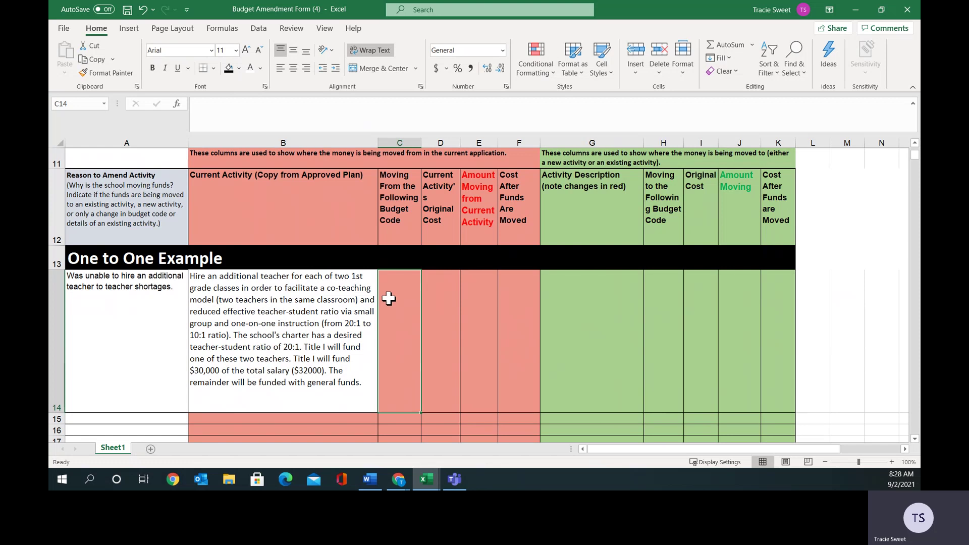
Enter budget code 100/100 in C14 and original cost 30000 in D14, widening column D slightly.
double_click(399, 285)
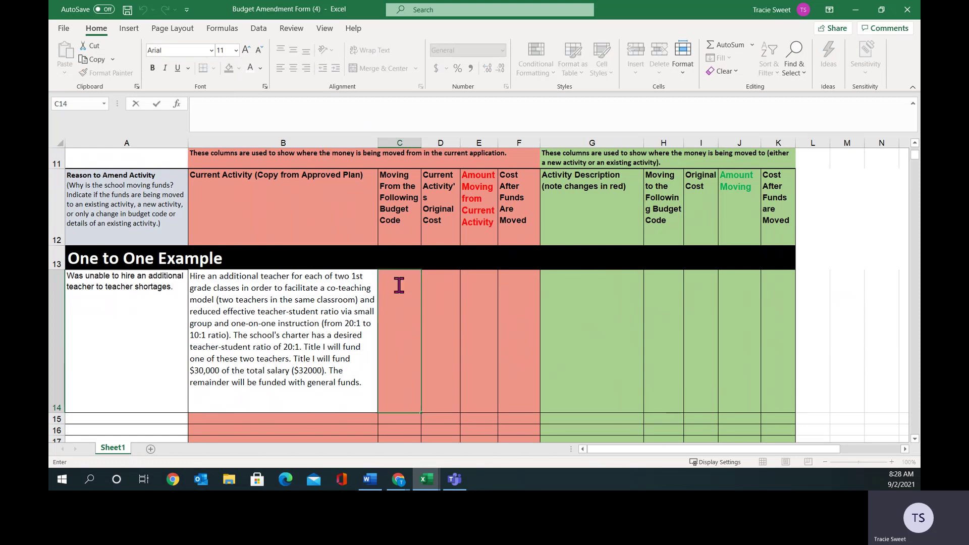
text(100/100)
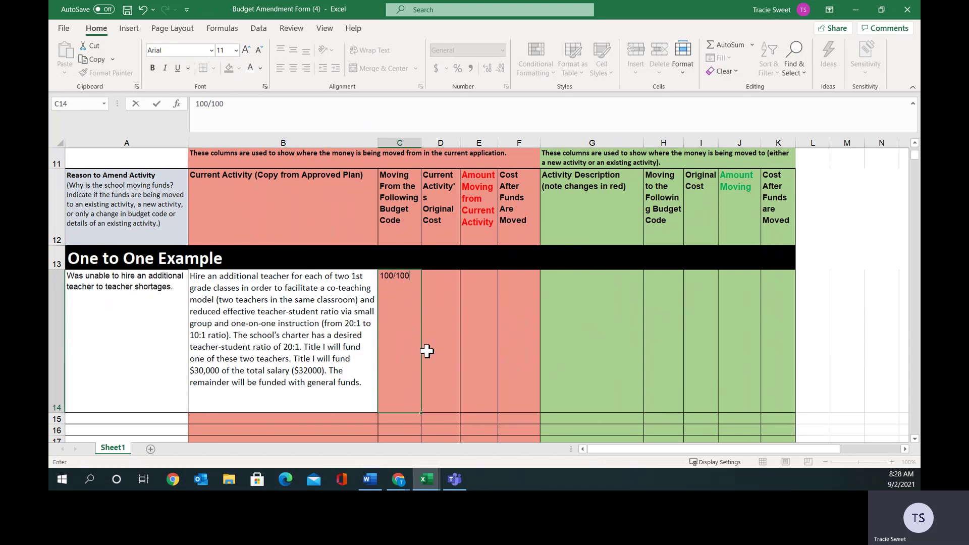
click(457, 142)
drag(460, 145, 466, 143)
click(451, 291)
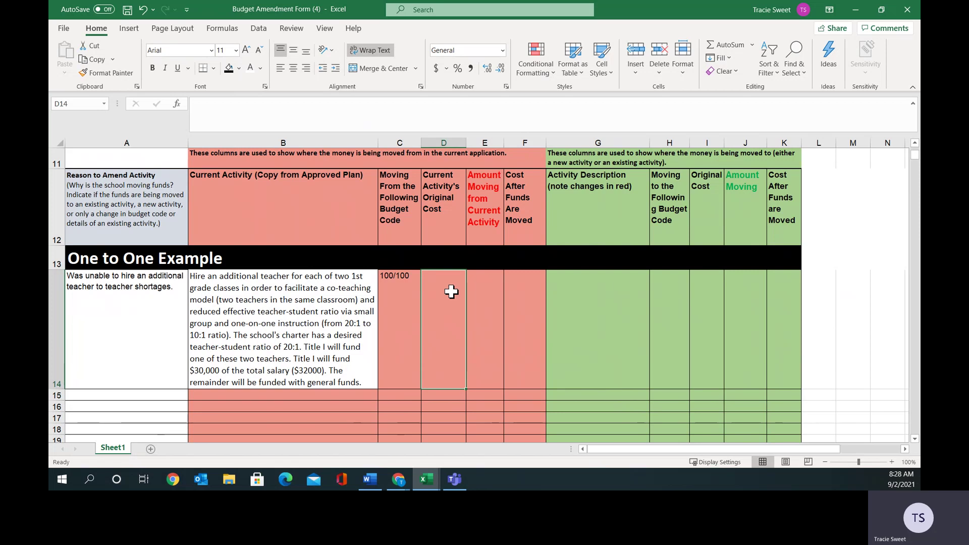
text(30000.00)
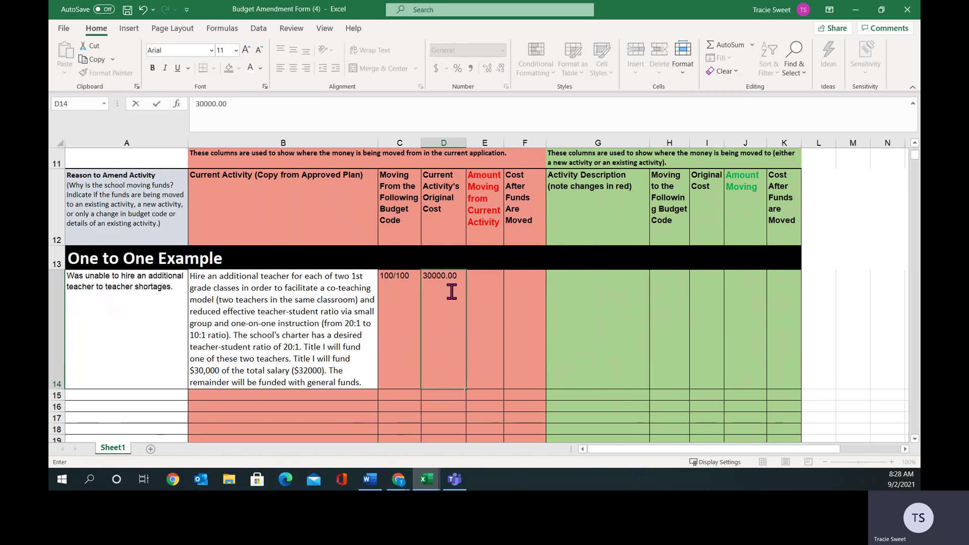
click(497, 297)
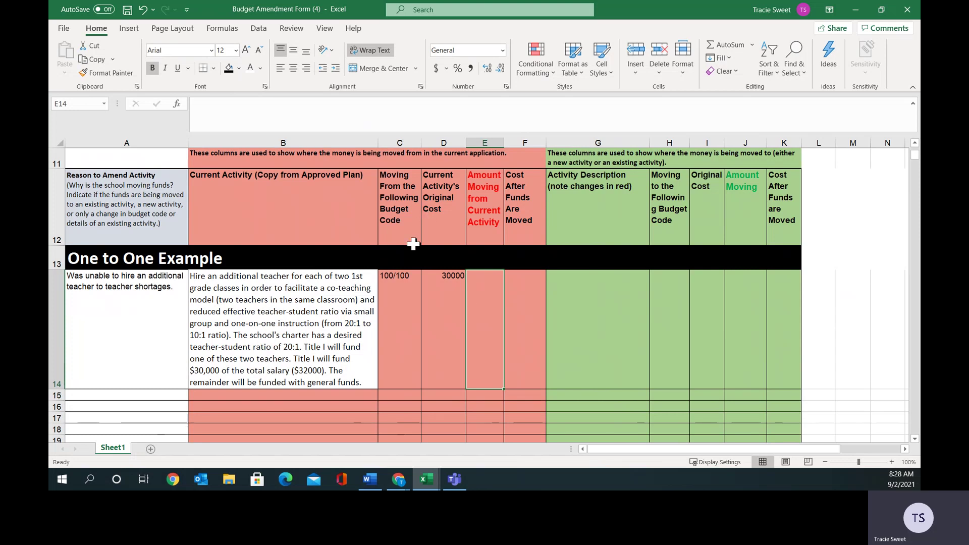
click(435, 142)
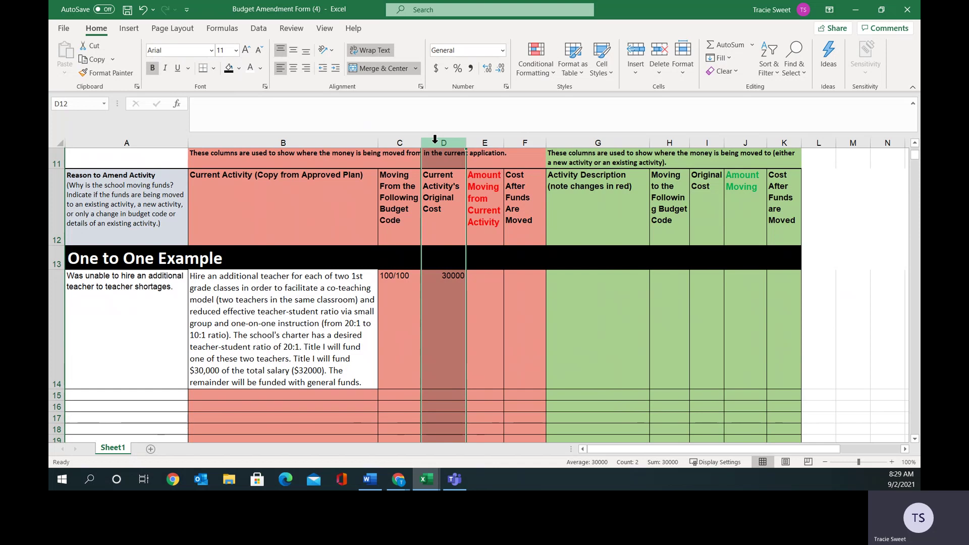
Apply the Currency number format to amount columns D–F and I–K.
drag(435, 139, 512, 153)
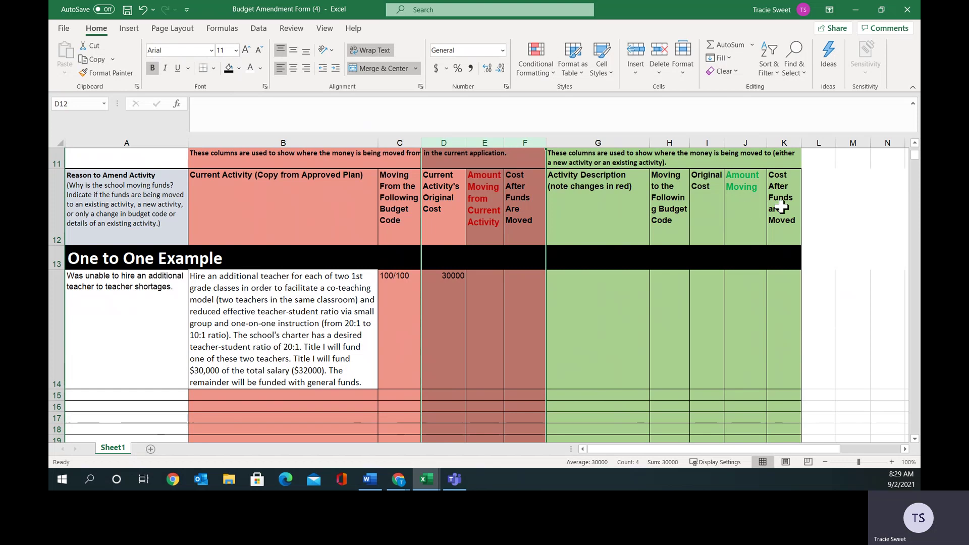
drag(705, 144, 772, 150)
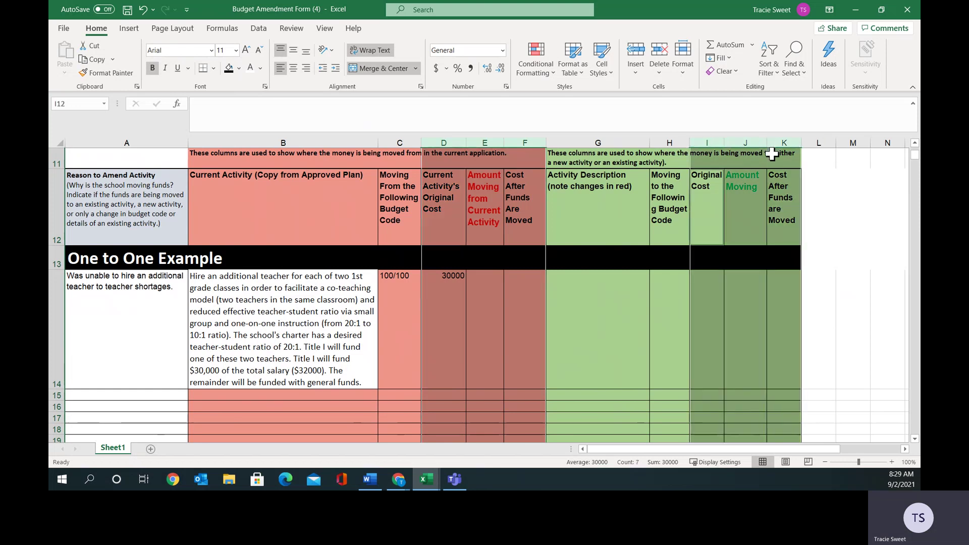
right_click(502, 292)
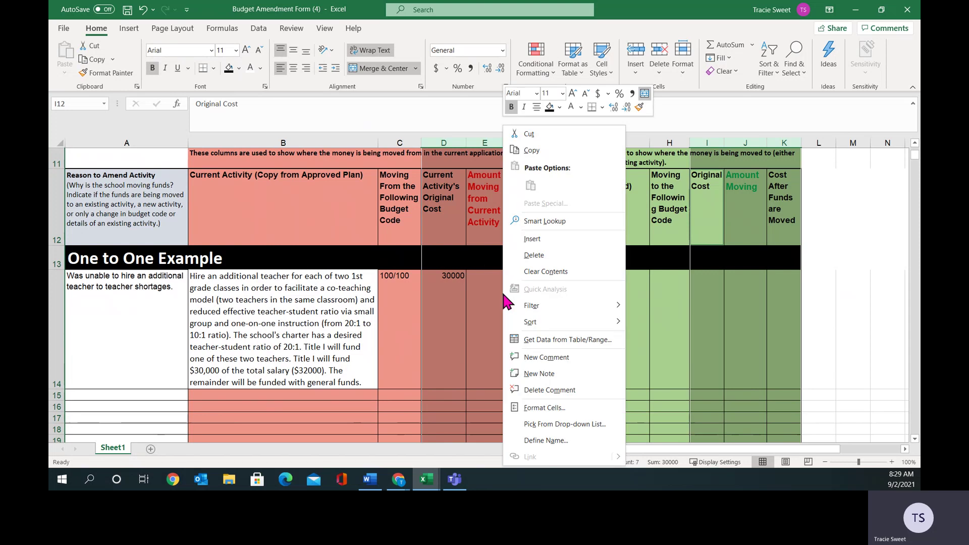
click(547, 408)
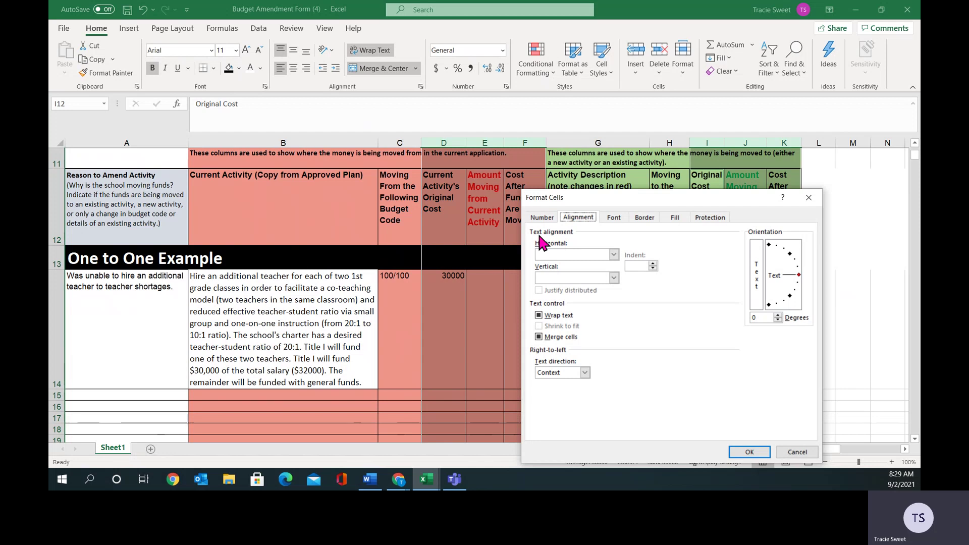
click(539, 218)
click(549, 257)
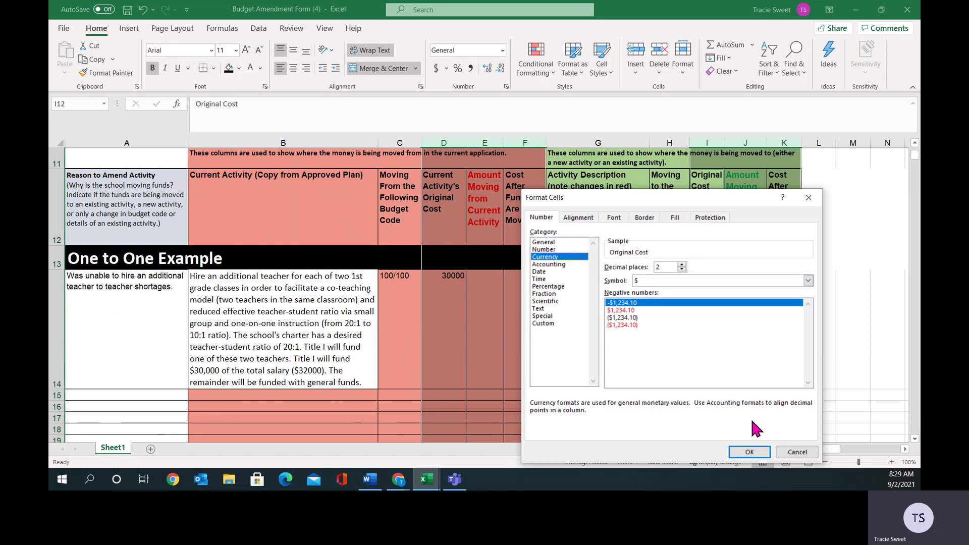
click(760, 453)
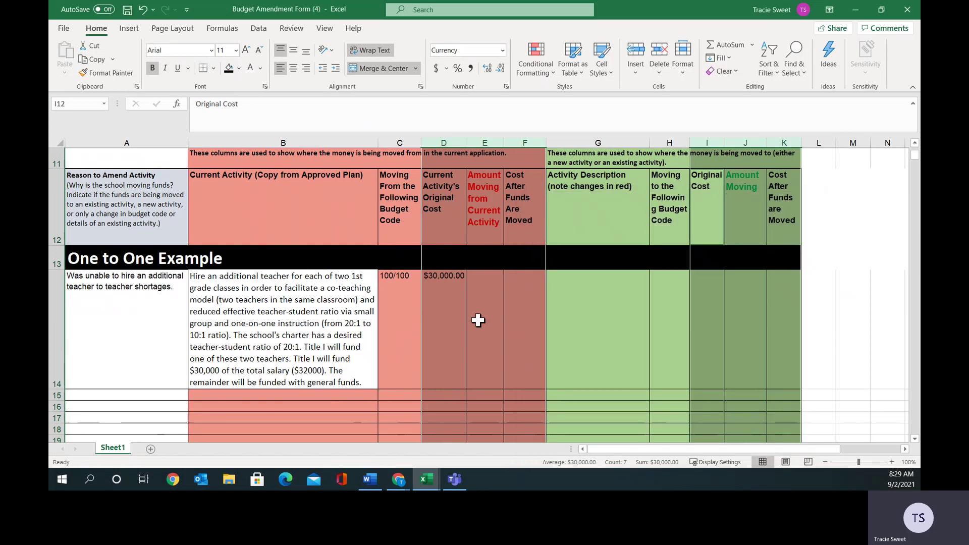
click(491, 283)
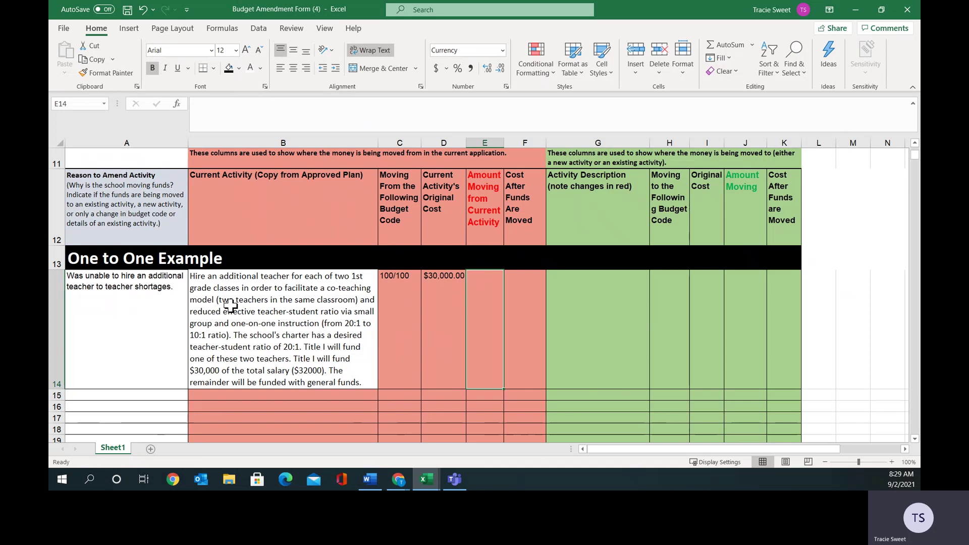
Enter 30000.00 in E14 and 0.00 in F14, autofitting column E to the amount.
text(30)
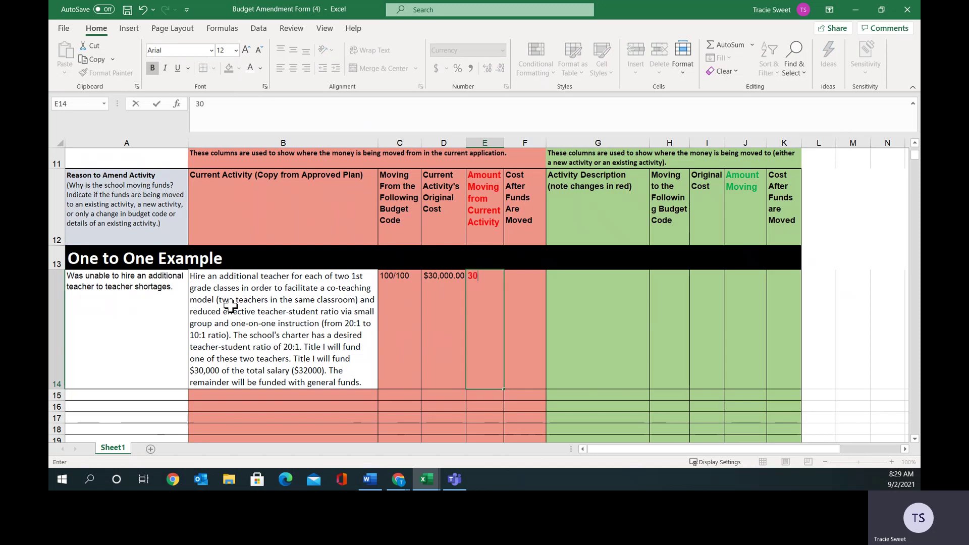
text(000.00)
key(Tab)
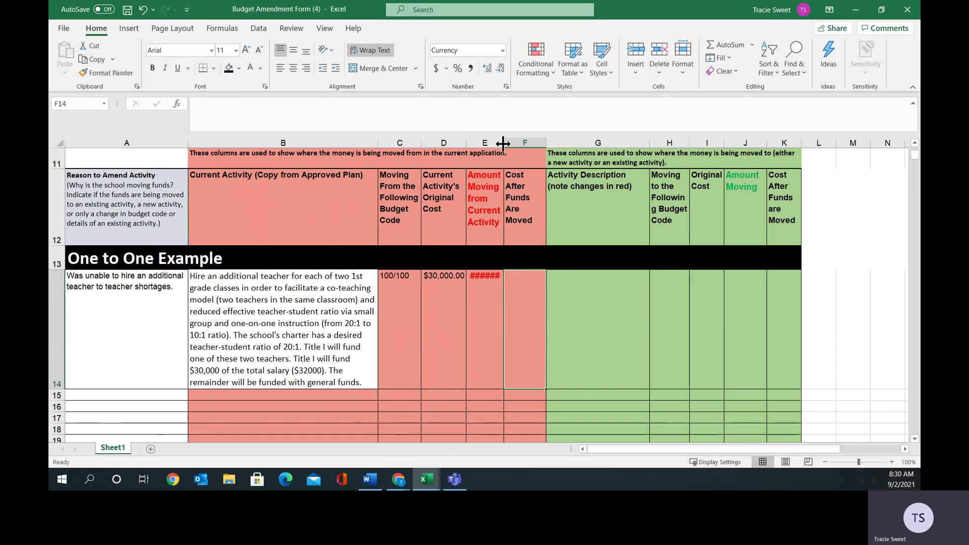
double_click(503, 144)
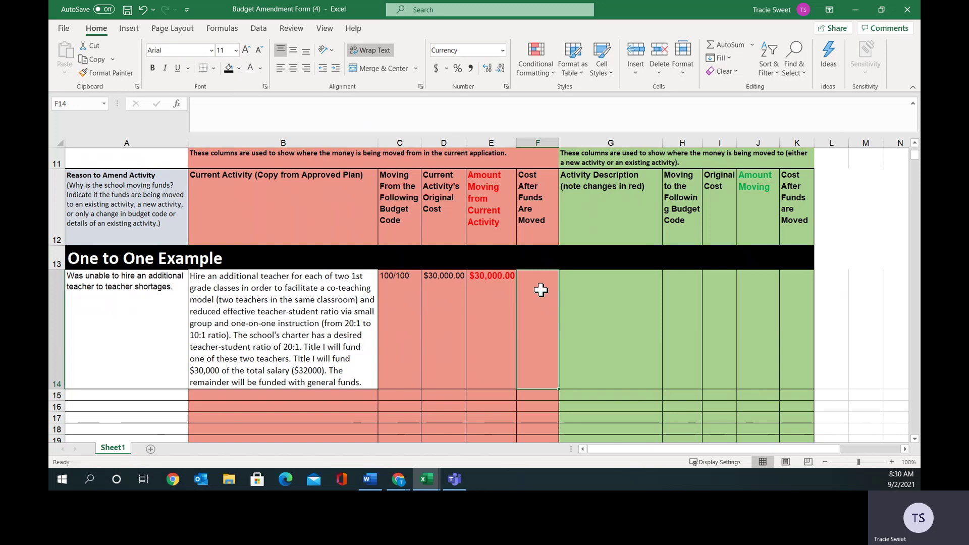
text(0.00)
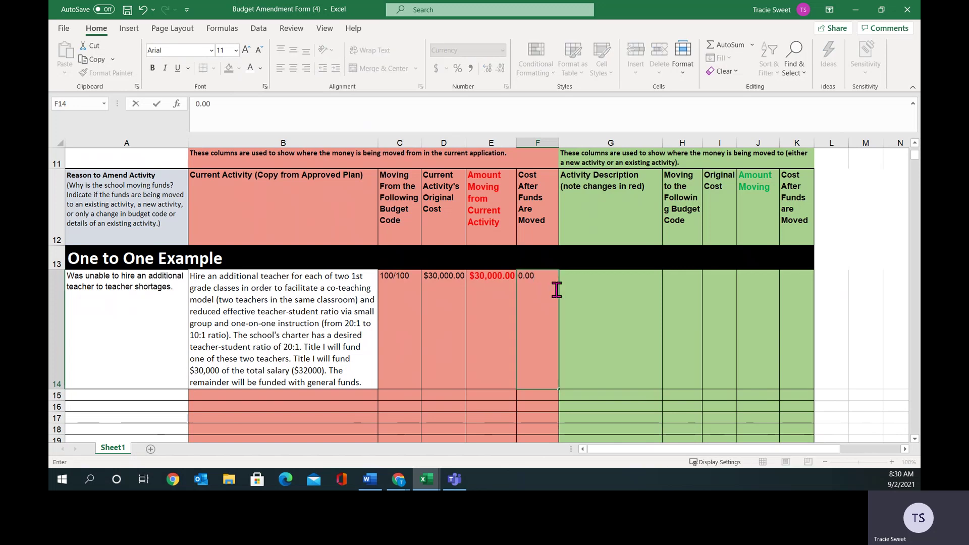
click(557, 290)
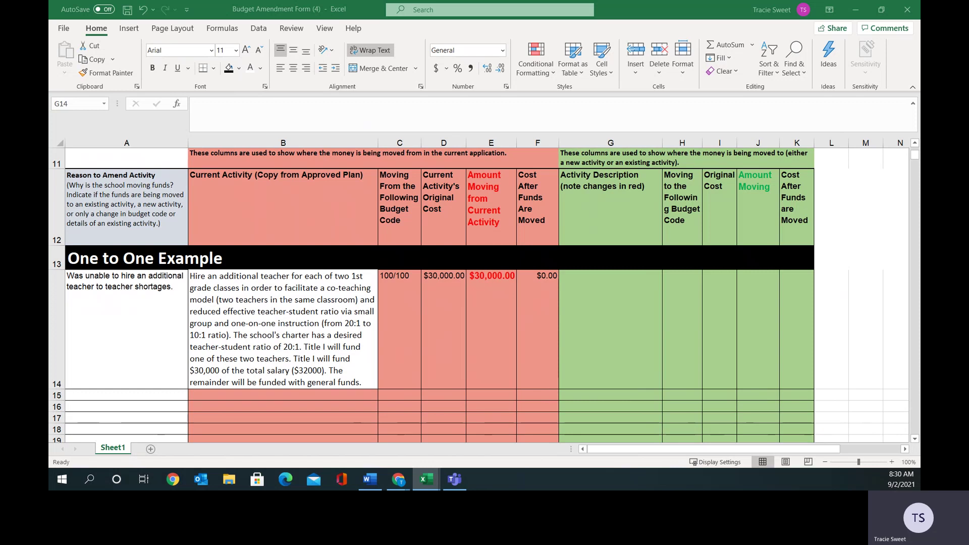
Paste the classroom instructional supplies description into G14 and widen column G.
key(ctrl+c)
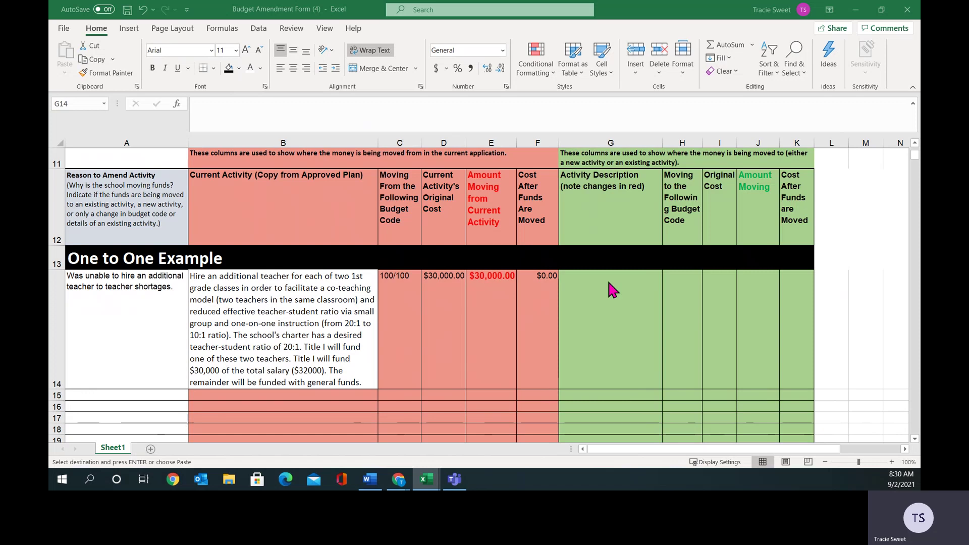
right_click(608, 280)
key(Escape)
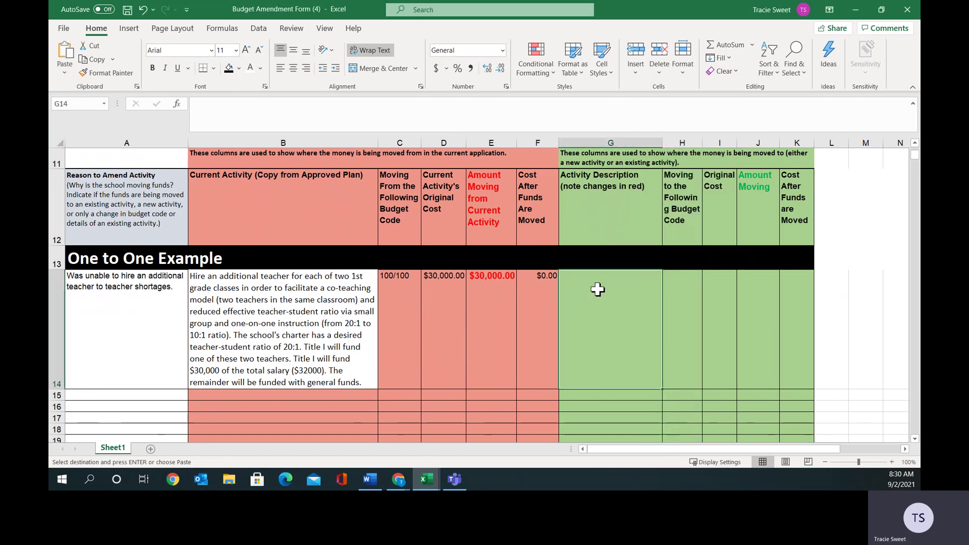
right_click(599, 287)
click(628, 206)
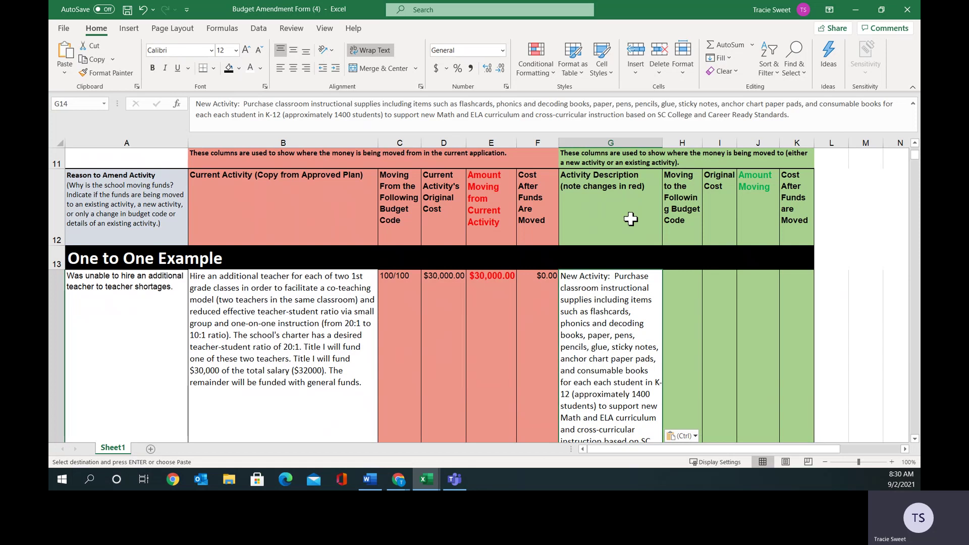
drag(661, 144, 697, 144)
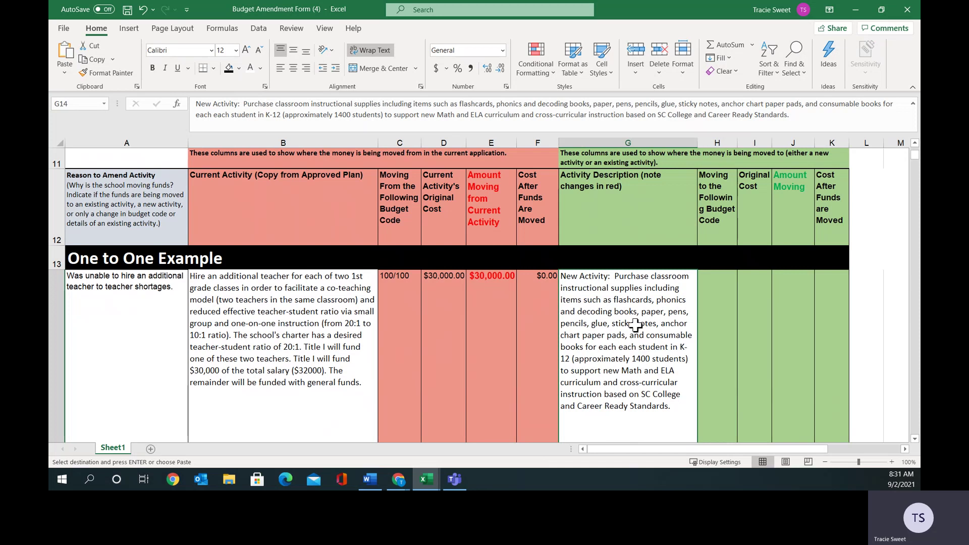
click(722, 300)
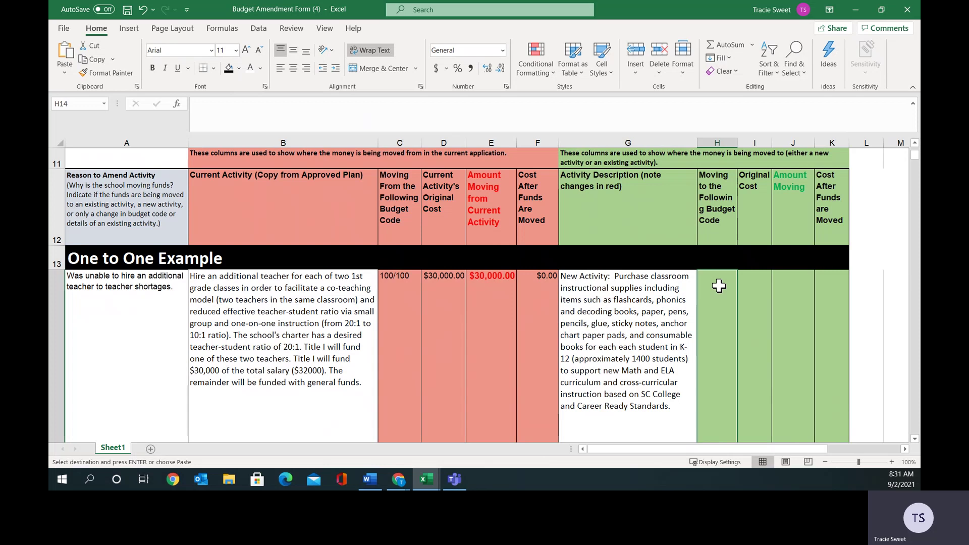
Type budget code 100/400 into H14, restoring and re-maximizing the Excel window.
text(100/)
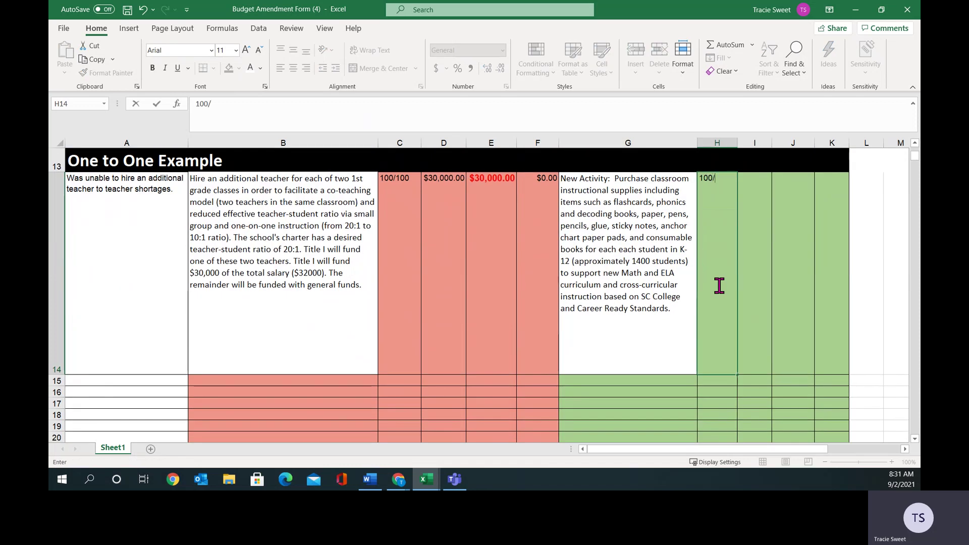
text(400)
click(882, 9)
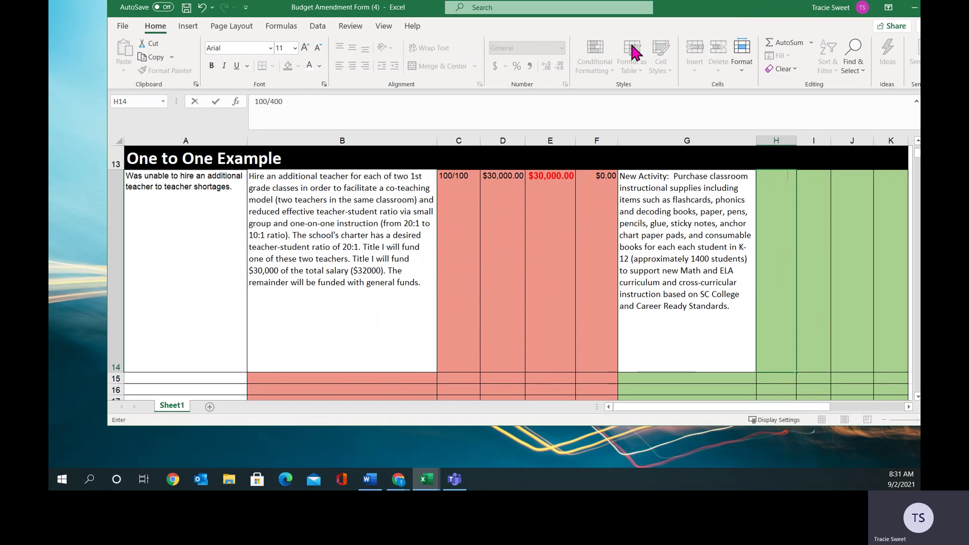
drag(565, 54, 701, 34)
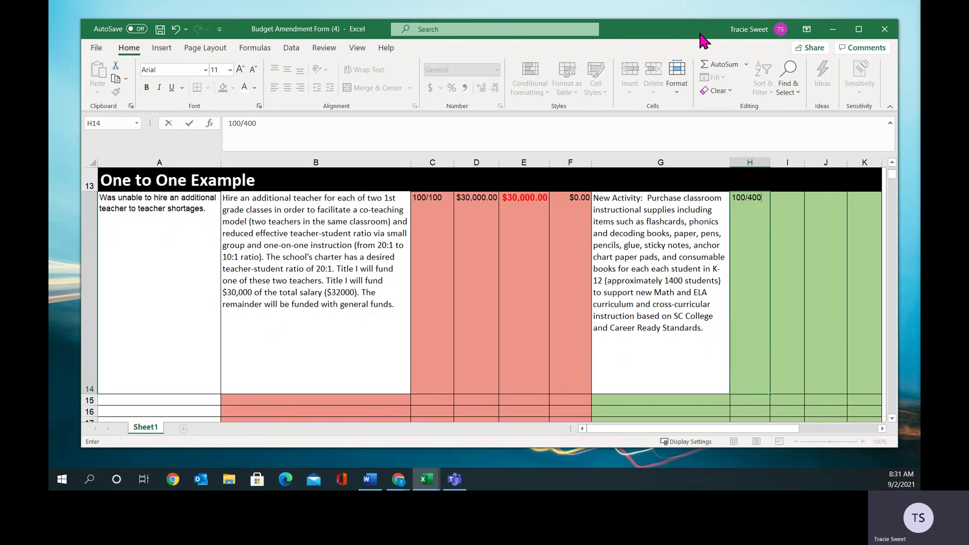
click(363, 46)
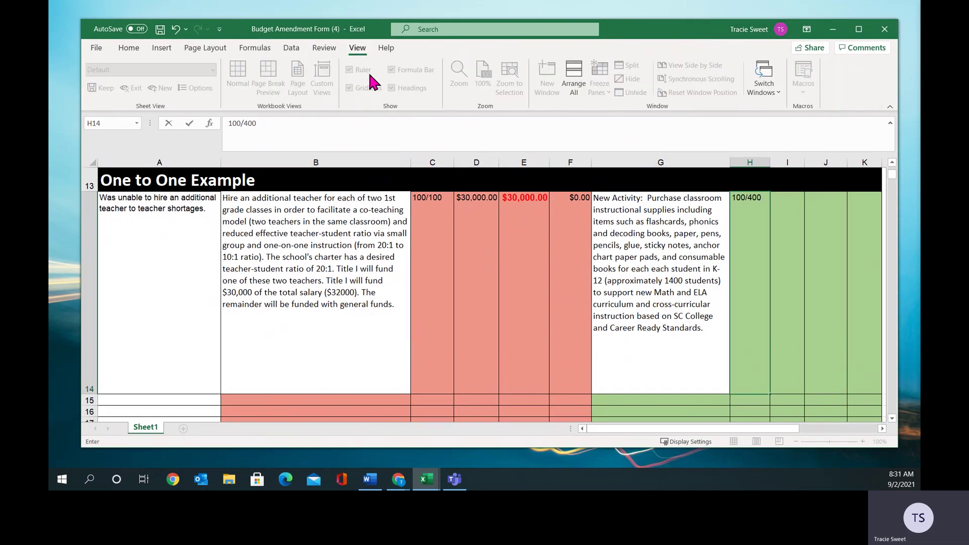
click(859, 29)
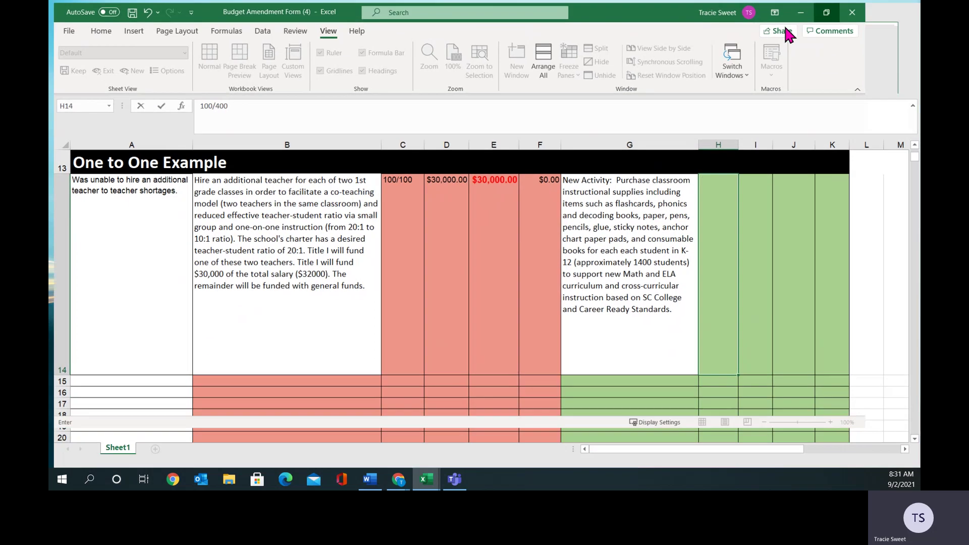
Commit the H14 code and set the sheet zoom to 75%, scrolling up to the headings.
click(307, 215)
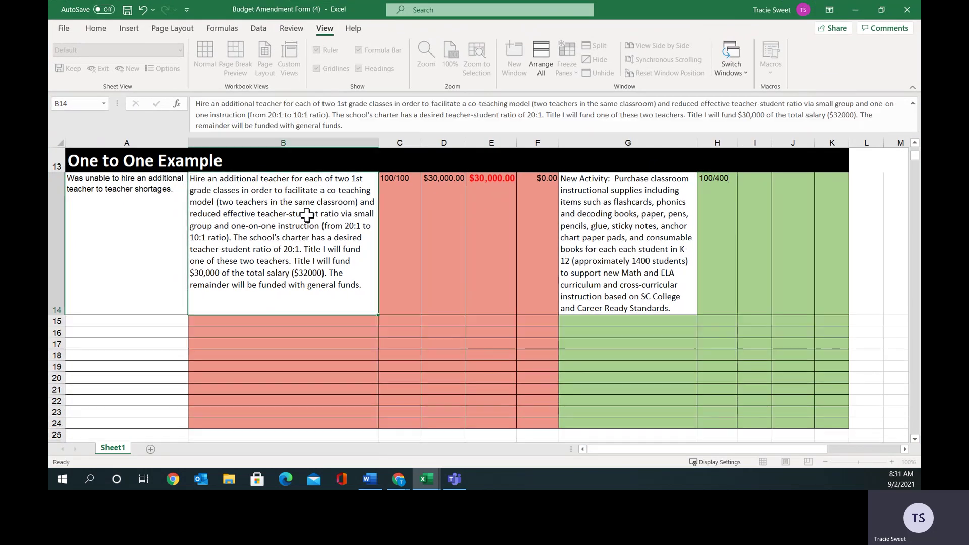
click(426, 56)
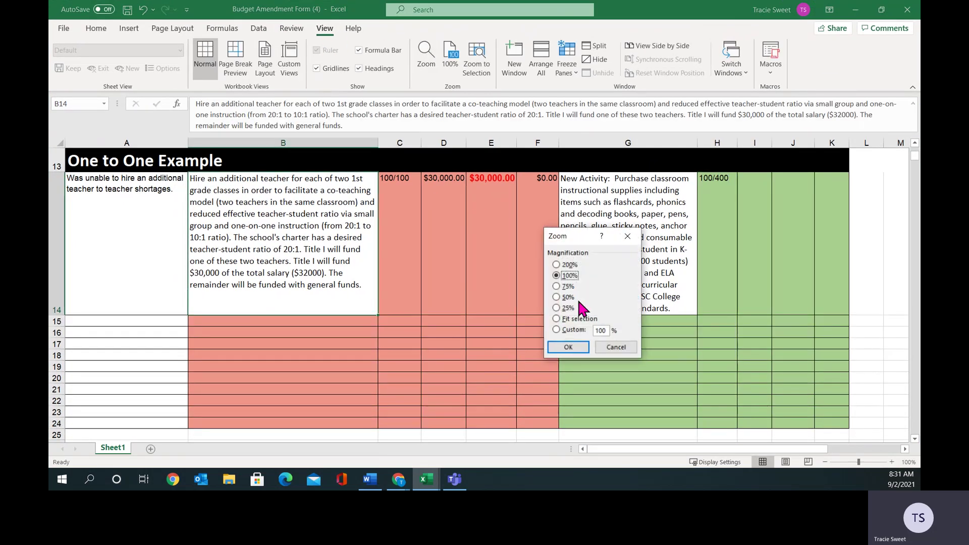
click(565, 286)
click(581, 348)
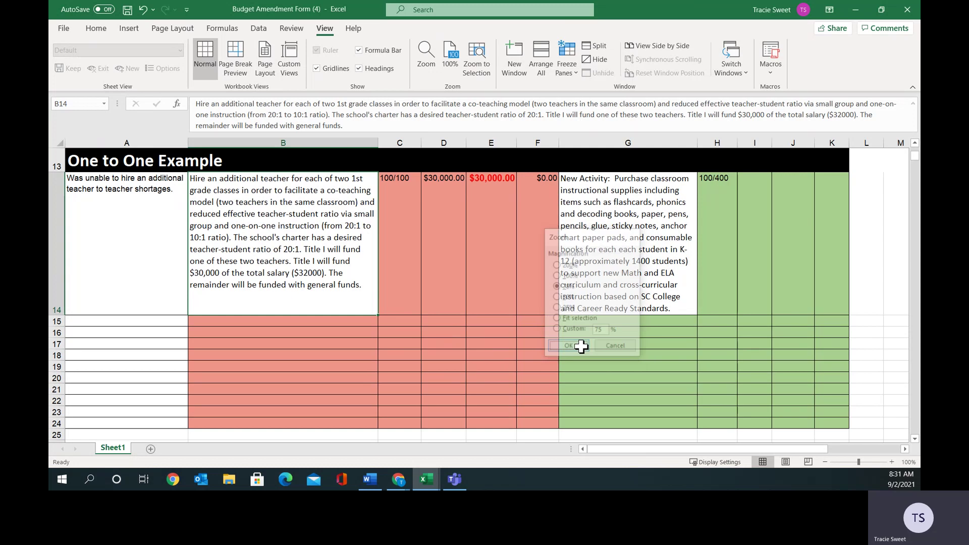
scroll(706, 356, up, 2)
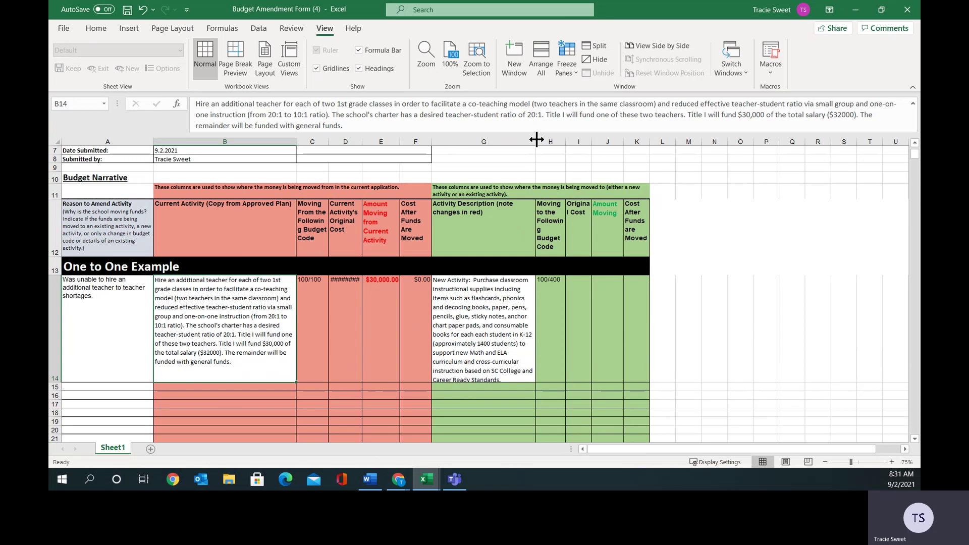
Widen columns G and I so the description wraps less and Original Cost fits.
drag(535, 141, 560, 141)
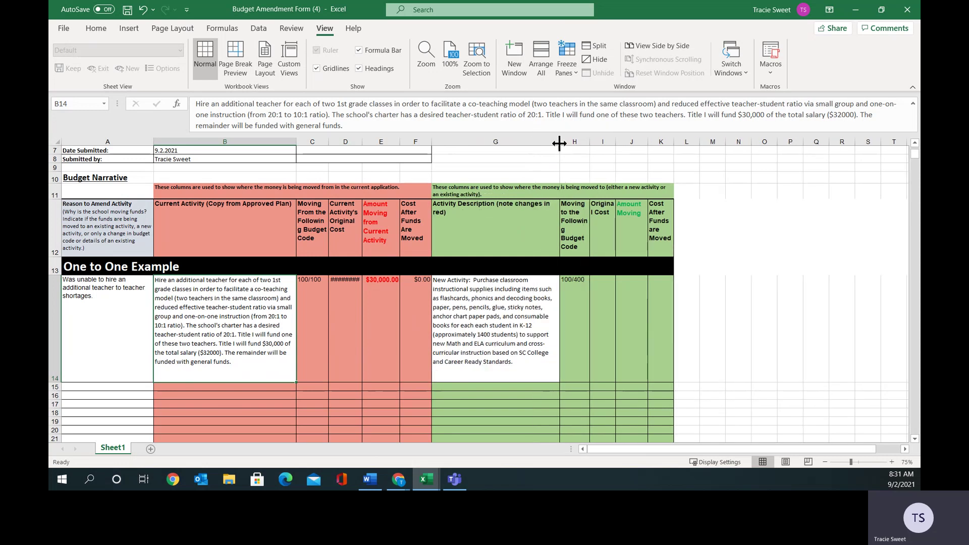
click(516, 346)
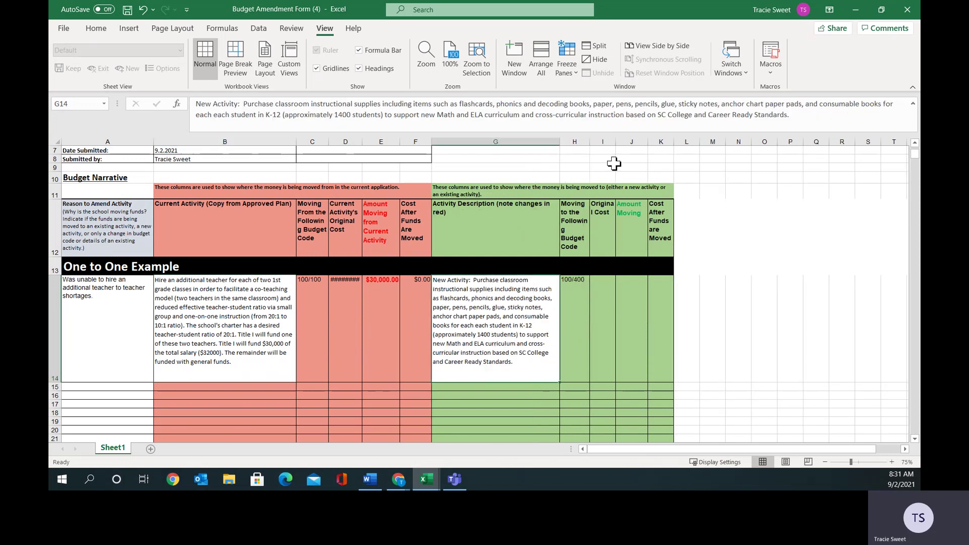
drag(616, 145, 722, 141)
click(623, 287)
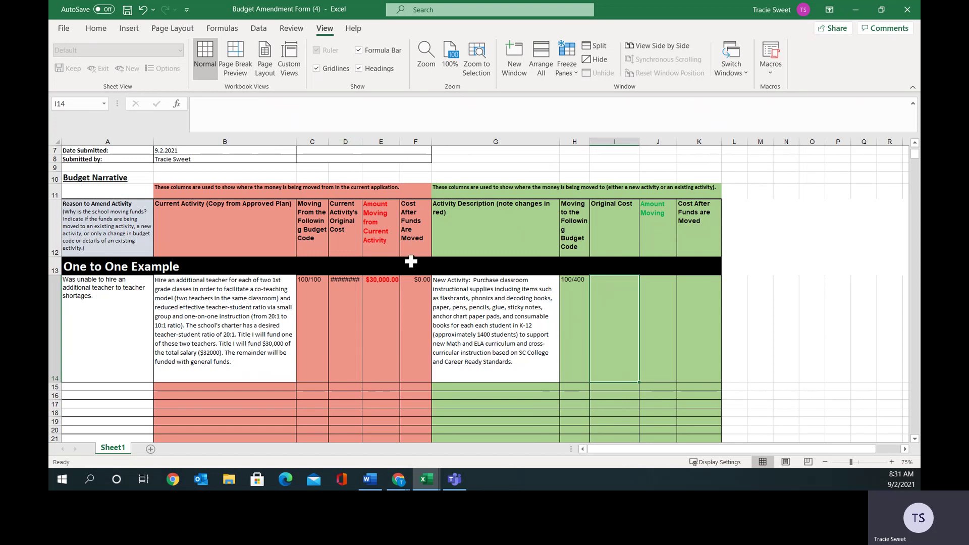
Enter 0.00 in I14 and 30000.00 in both J14 and K14, widening column D.
text(0.00)
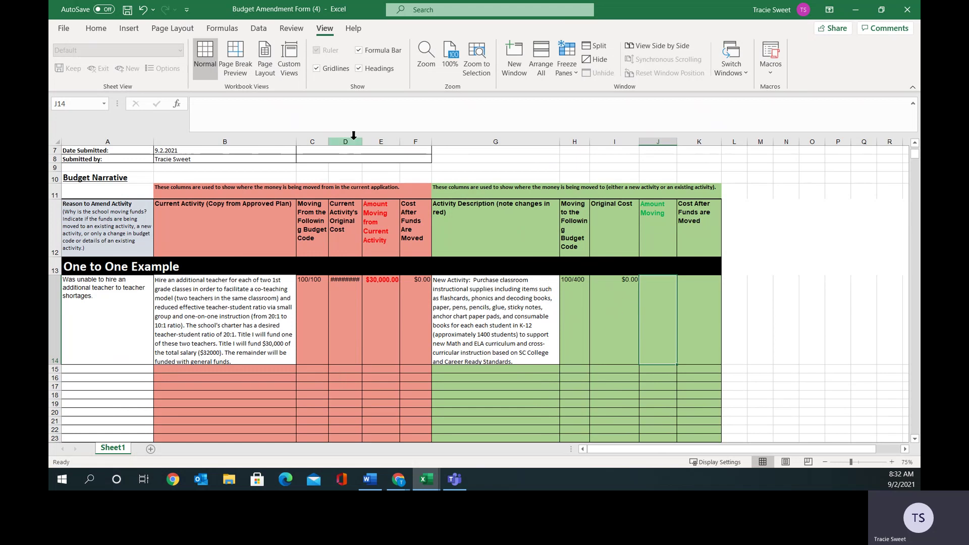
drag(361, 144, 371, 145)
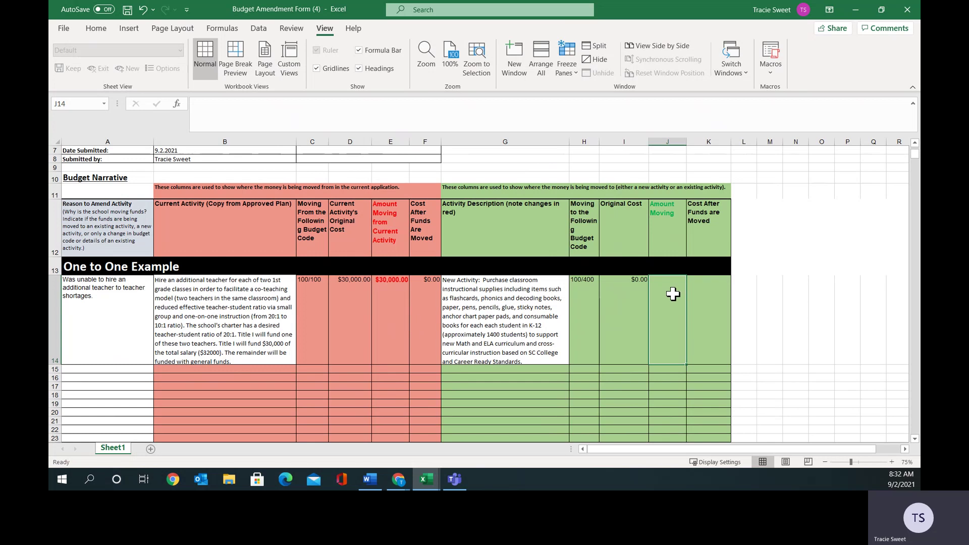
text(30)
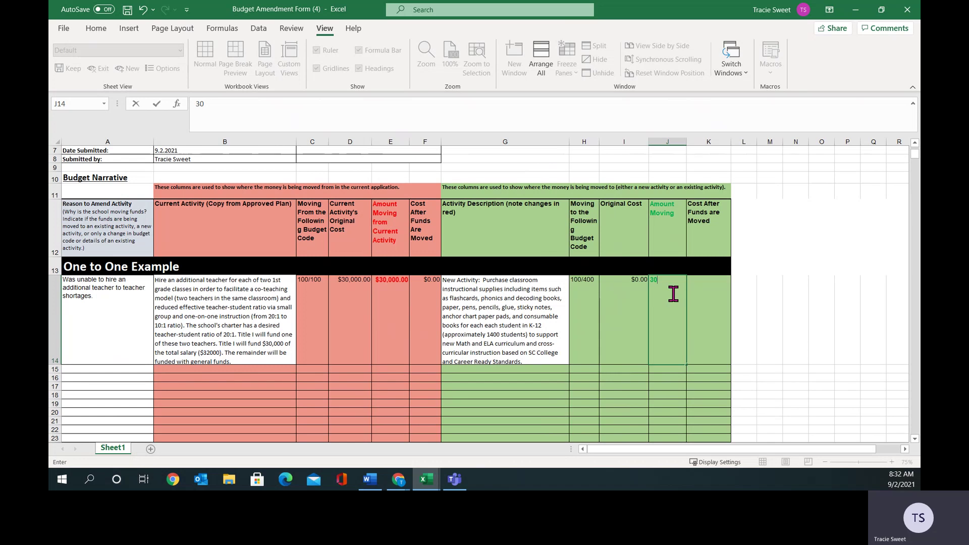
text(000.00)
click(706, 295)
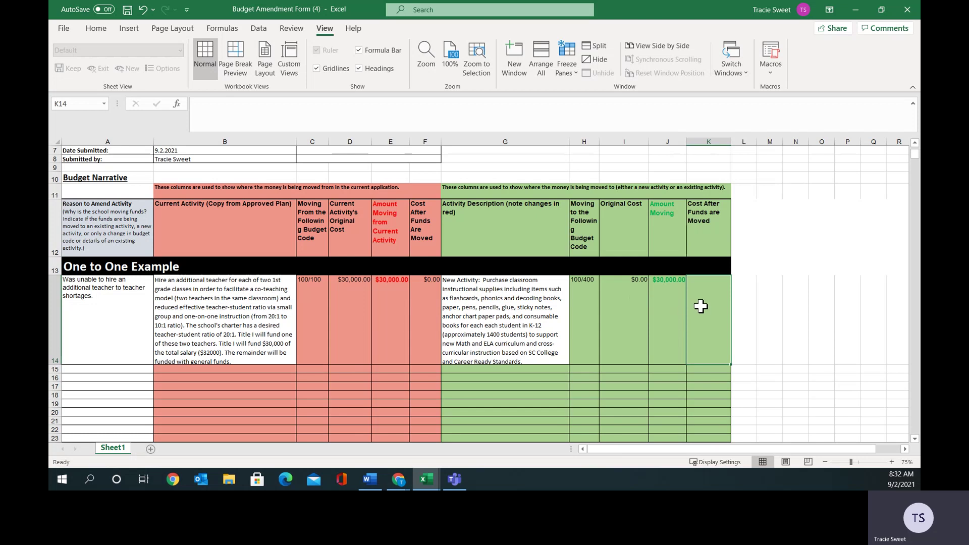
text(300)
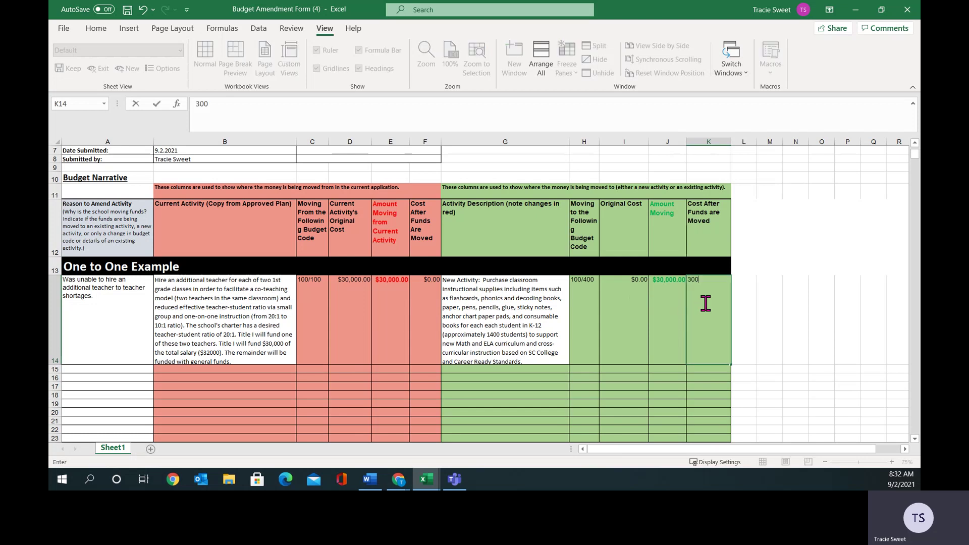
text(00.00)
click(740, 300)
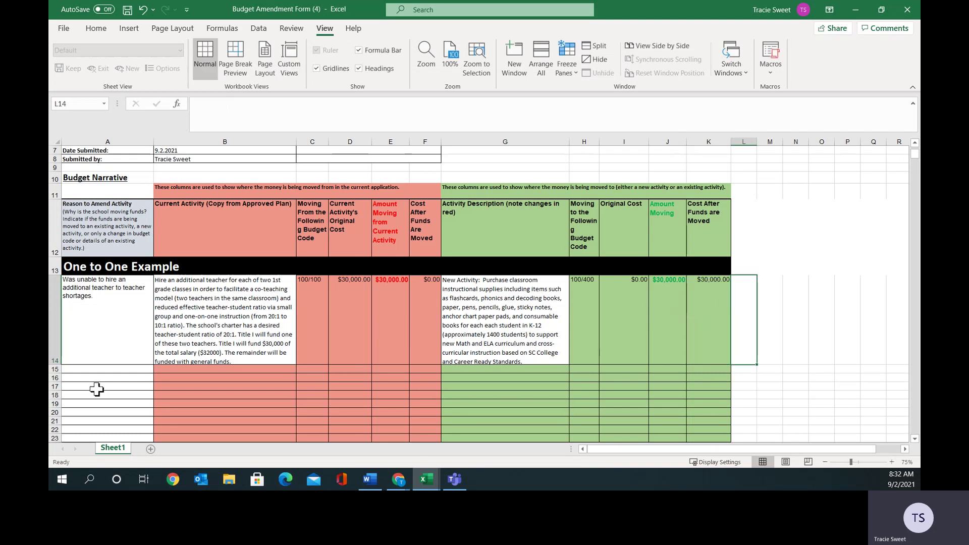
Set rows 14–23 across columns A–K to No Fill.
drag(146, 318, 714, 435)
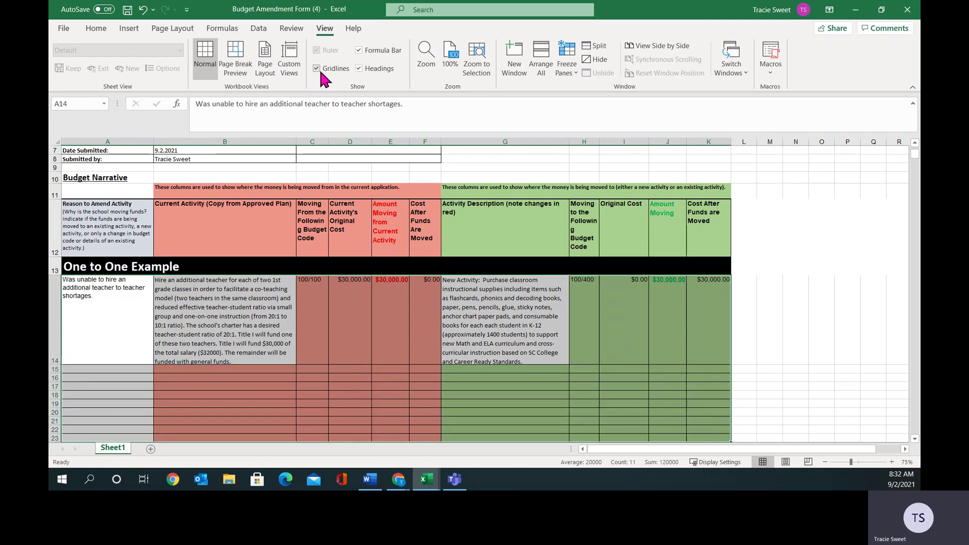
click(93, 23)
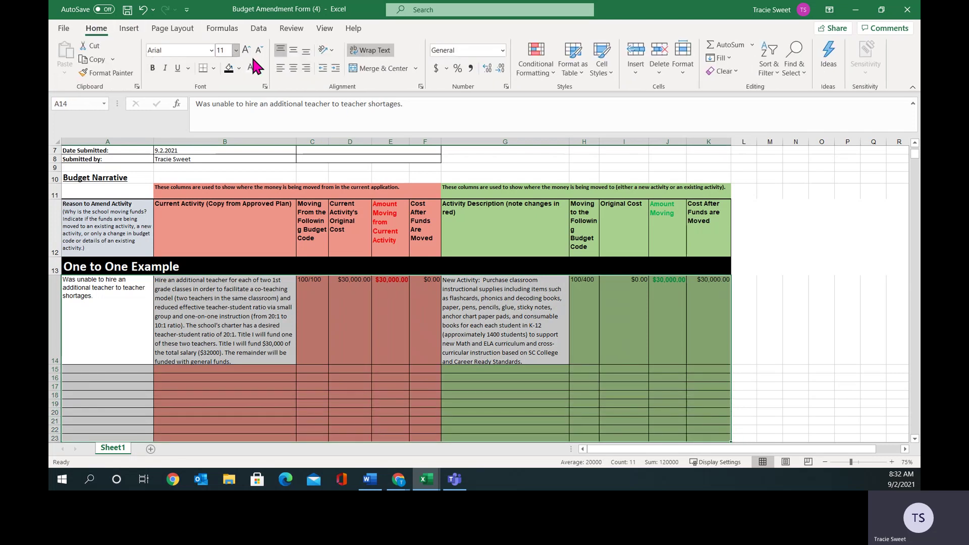
click(239, 71)
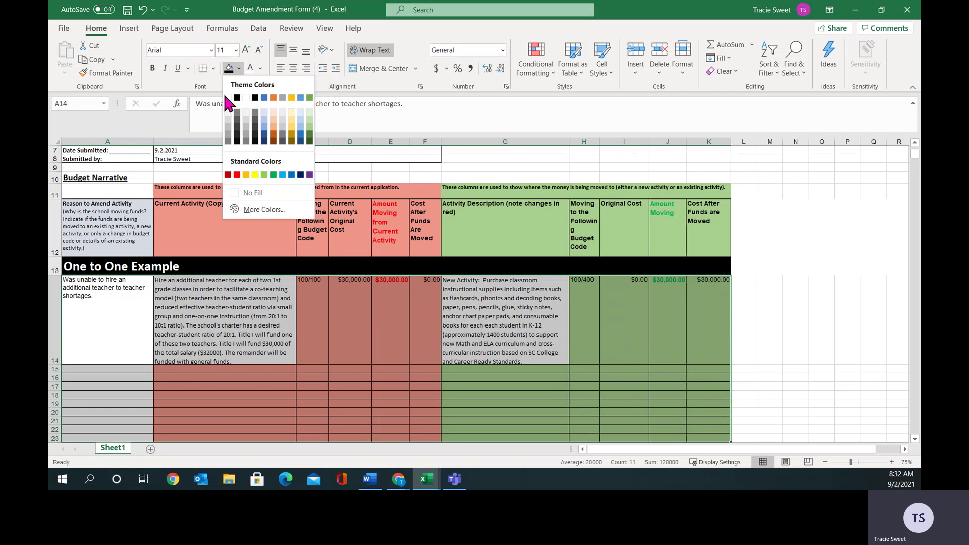
click(219, 191)
click(297, 350)
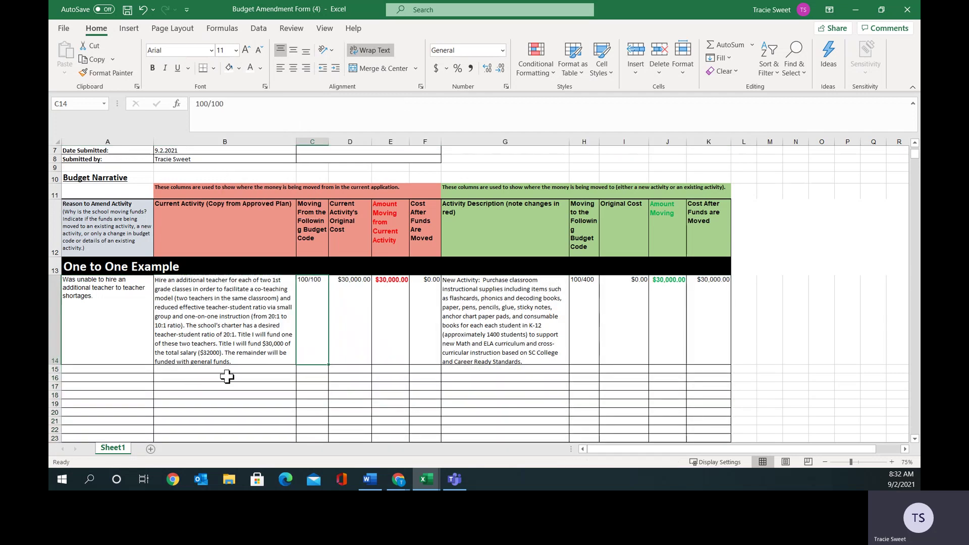
Copy the black One to One Example header bar from row 13 into row 15.
click(53, 268)
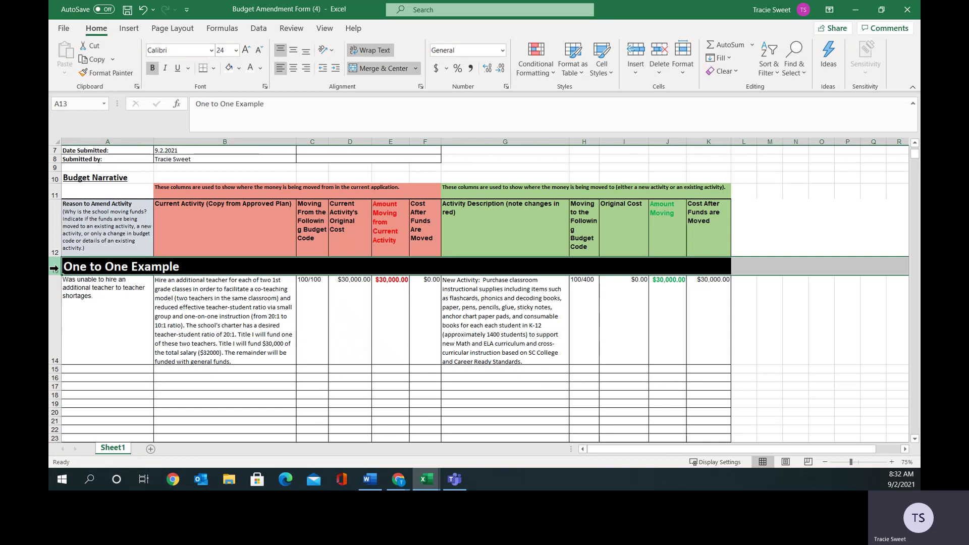
right_click(55, 270)
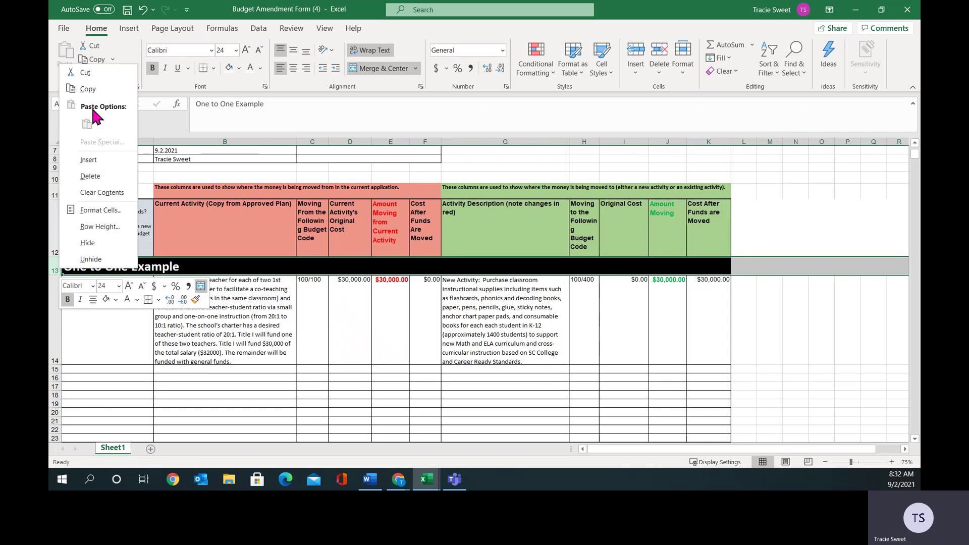
click(87, 87)
click(55, 370)
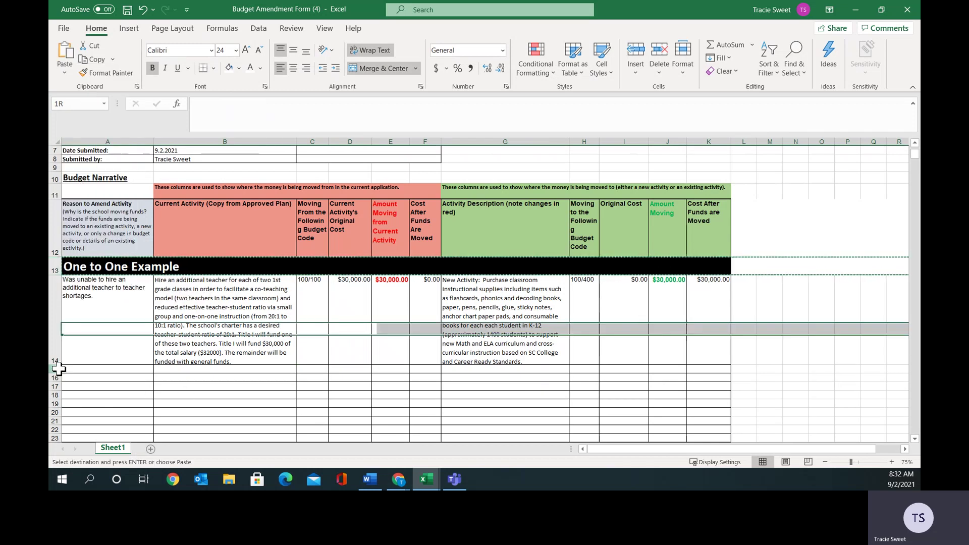
right_click(56, 370)
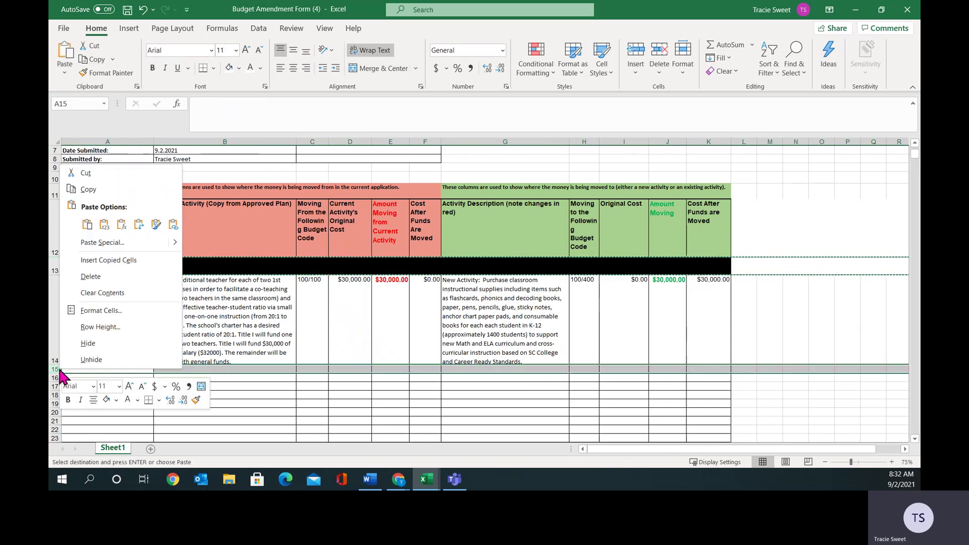
click(87, 224)
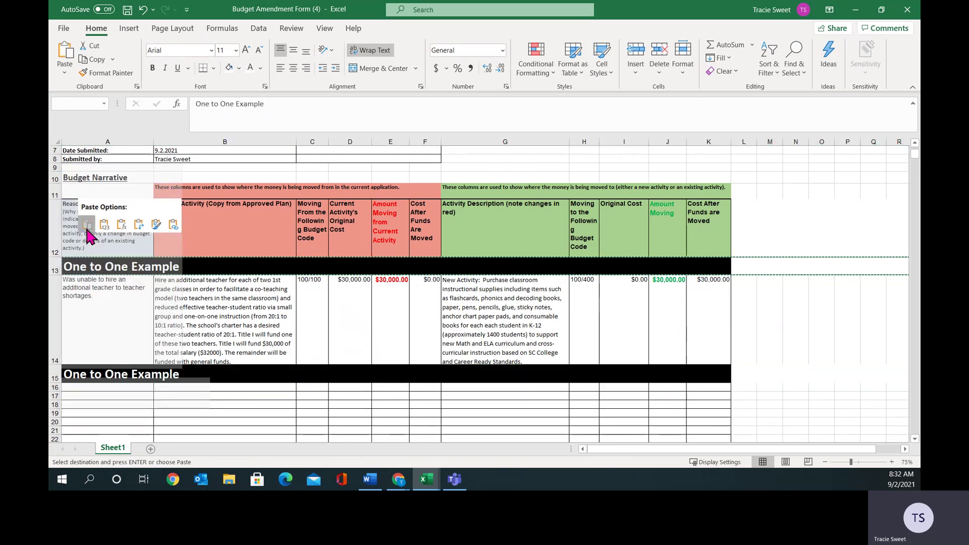
Change the row 15 heading text to 'One to Many Example'.
double_click(121, 374)
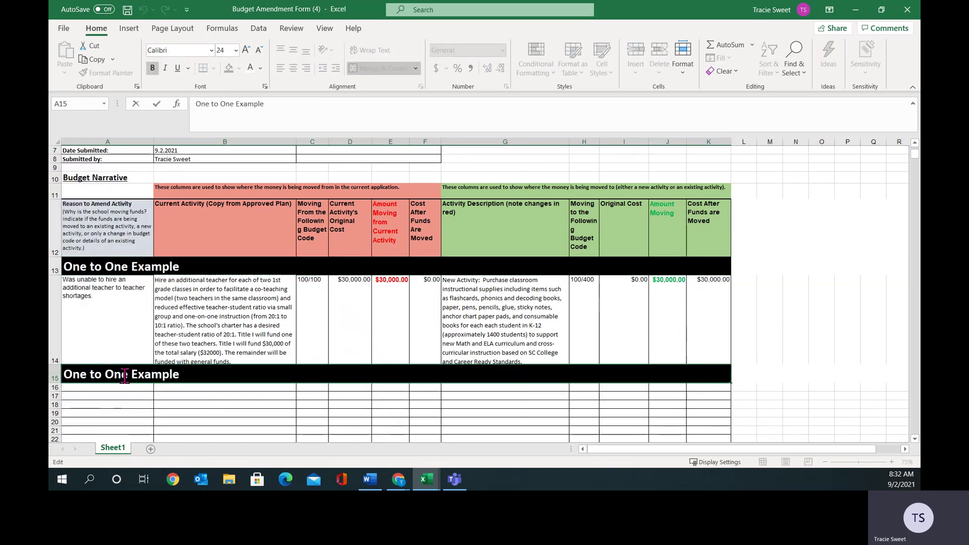
double_click(122, 374)
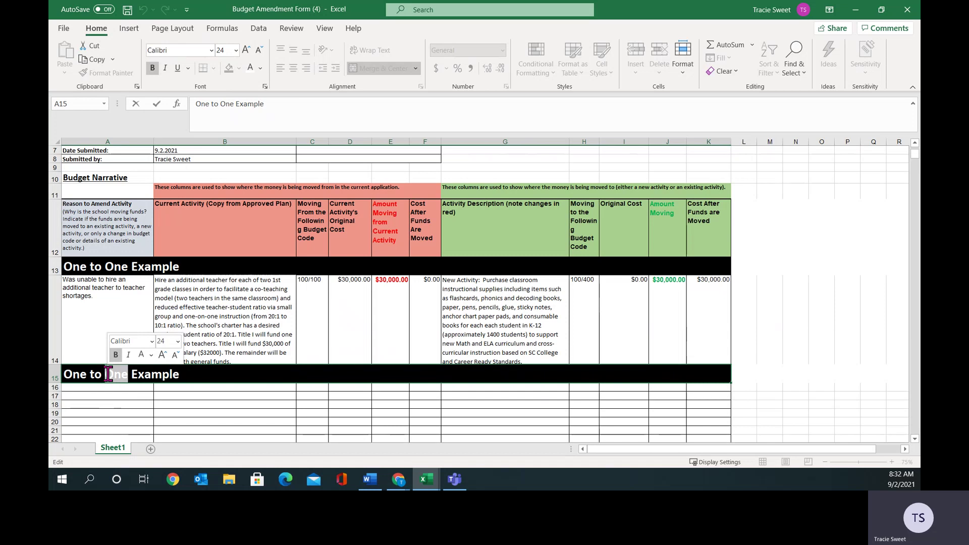
text(Many)
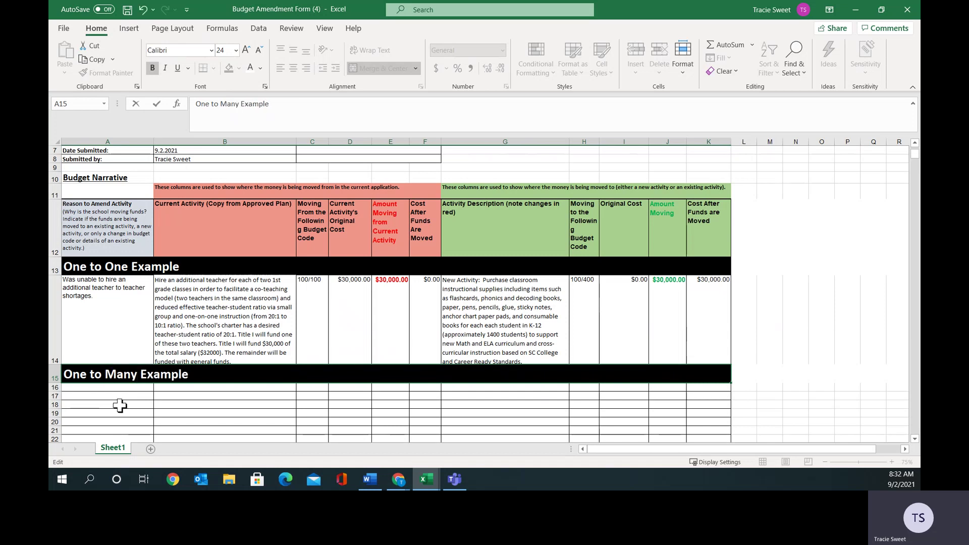
click(117, 405)
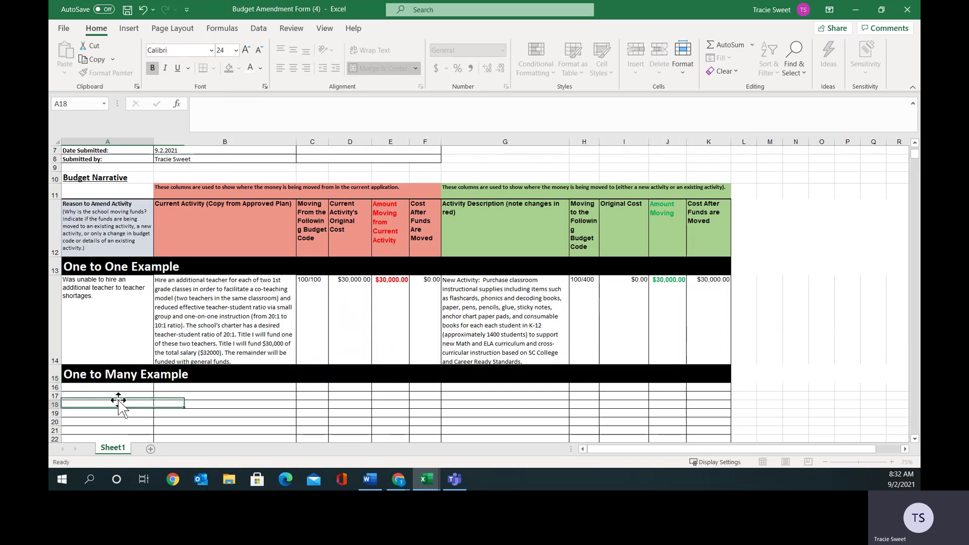
Set row 24 (A24:K24) to No Fill, then select A16 below the new heading.
click(914, 439)
click(915, 439)
click(915, 439)
click(915, 439)
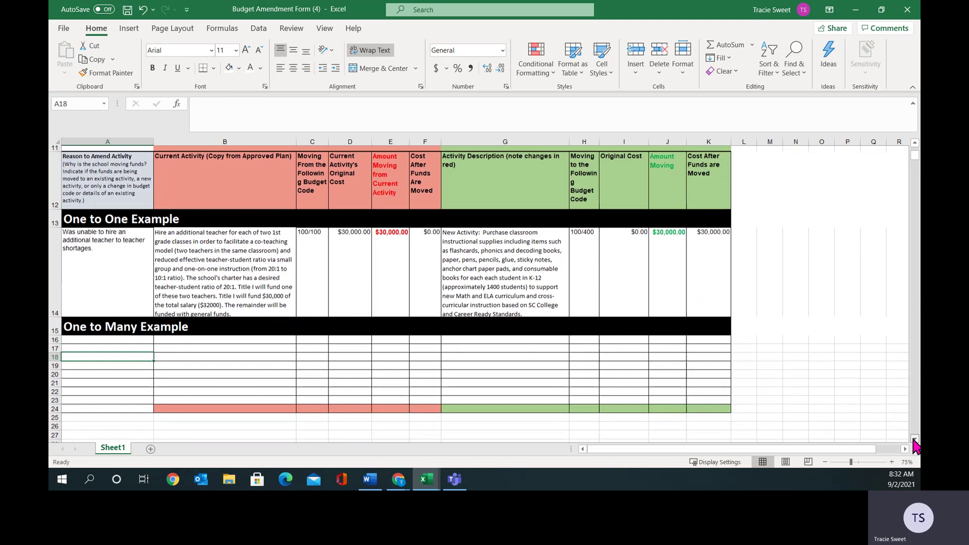
click(914, 439)
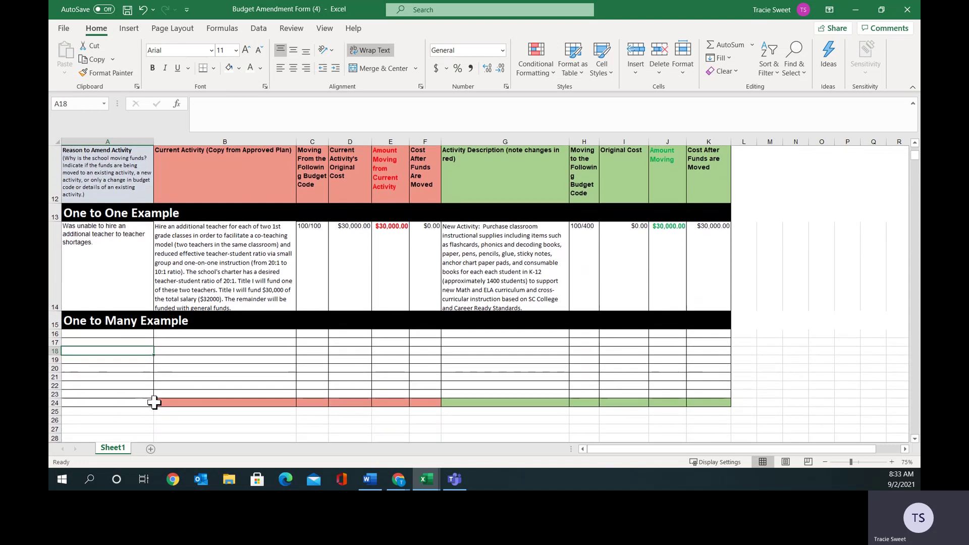
drag(152, 402, 703, 402)
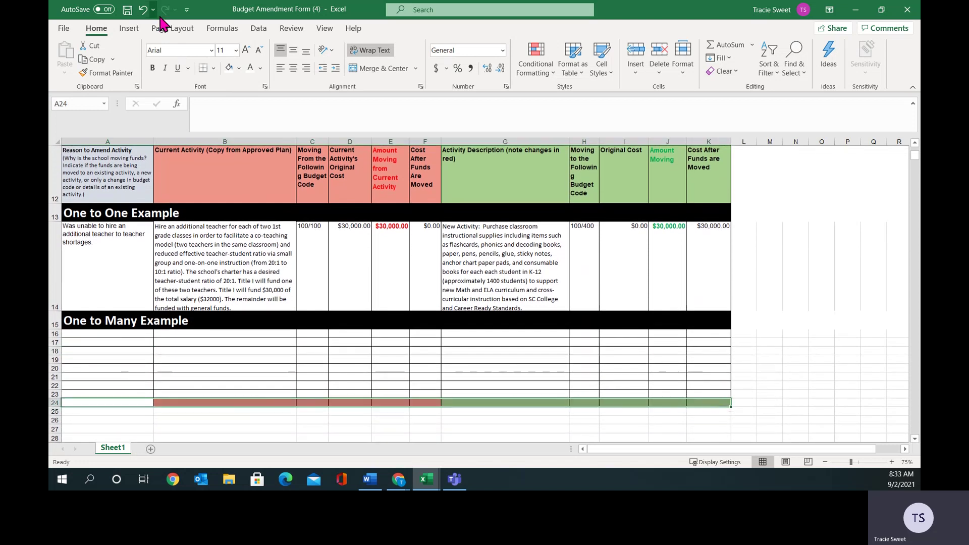
click(228, 65)
click(157, 374)
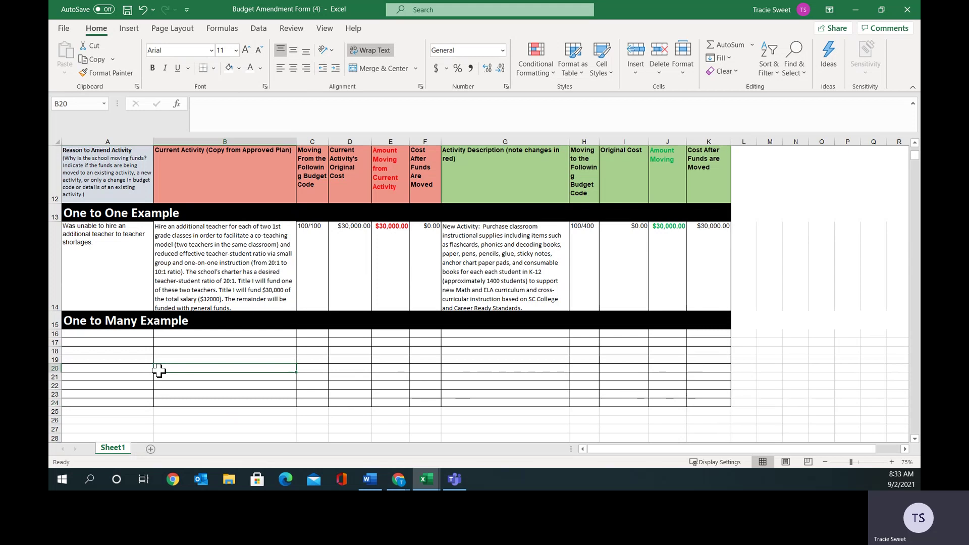
click(105, 335)
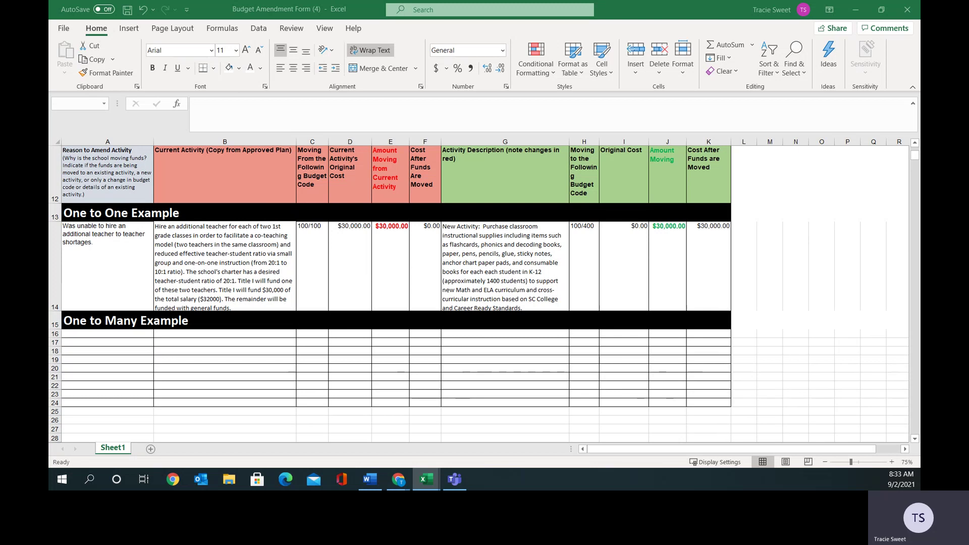
Paste the copied reason text into A16 and fit row 16's height to it.
click(144, 333)
right_click(144, 333)
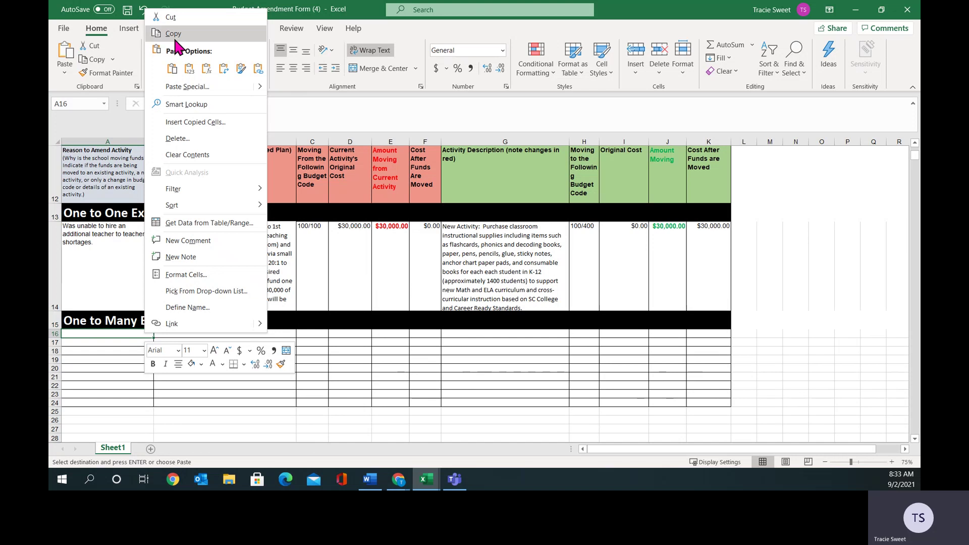
click(172, 68)
click(99, 384)
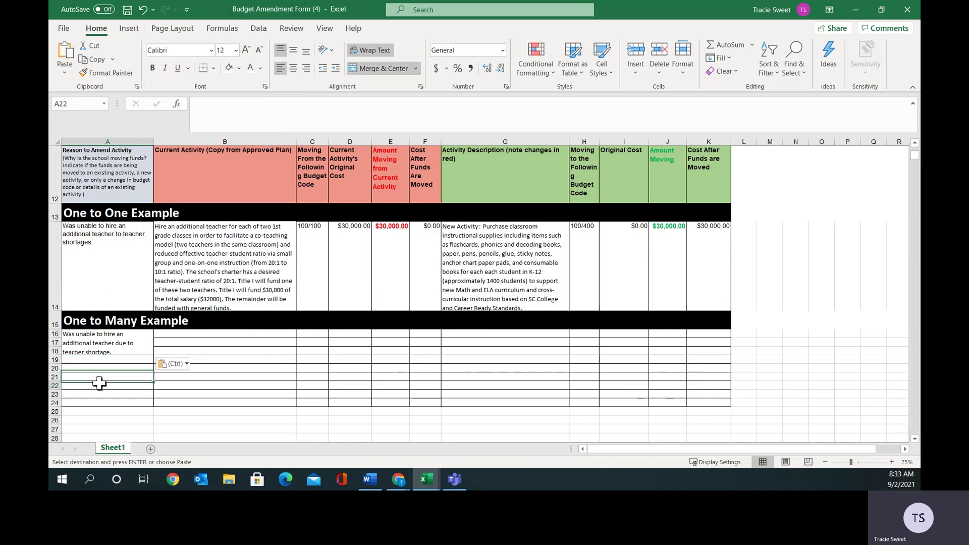
double_click(59, 337)
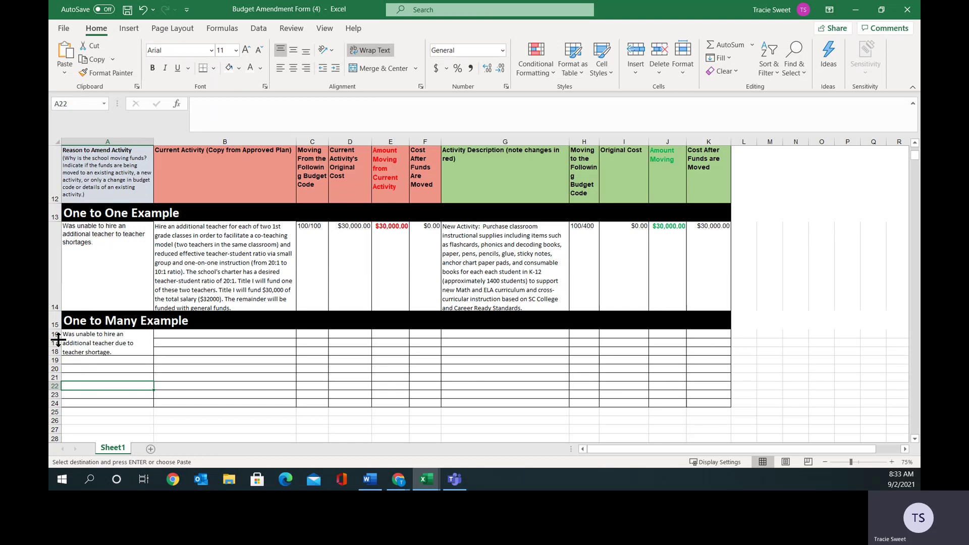
Clear the pasted text, undo back to before the paste, and unmerge the cell.
click(104, 345)
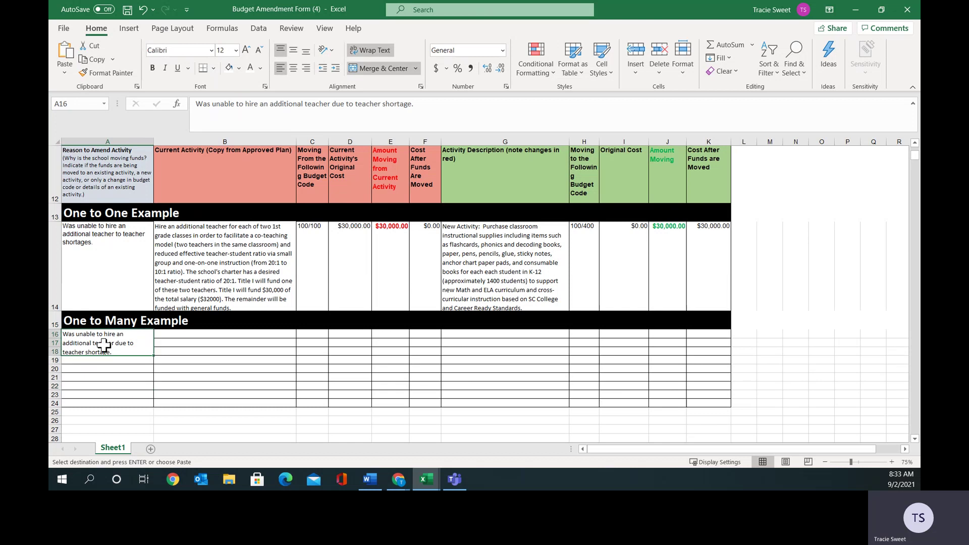
key(Delete)
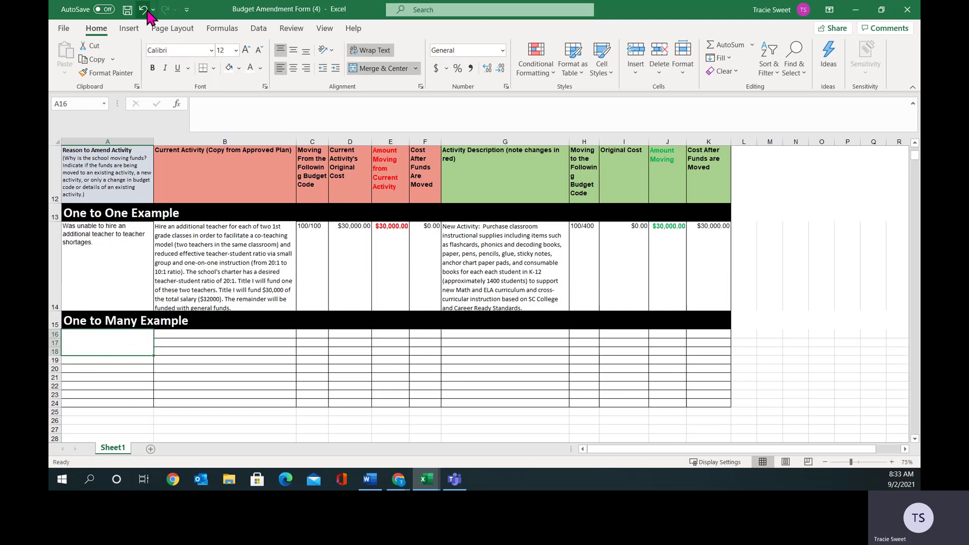
click(147, 11)
click(146, 11)
click(147, 11)
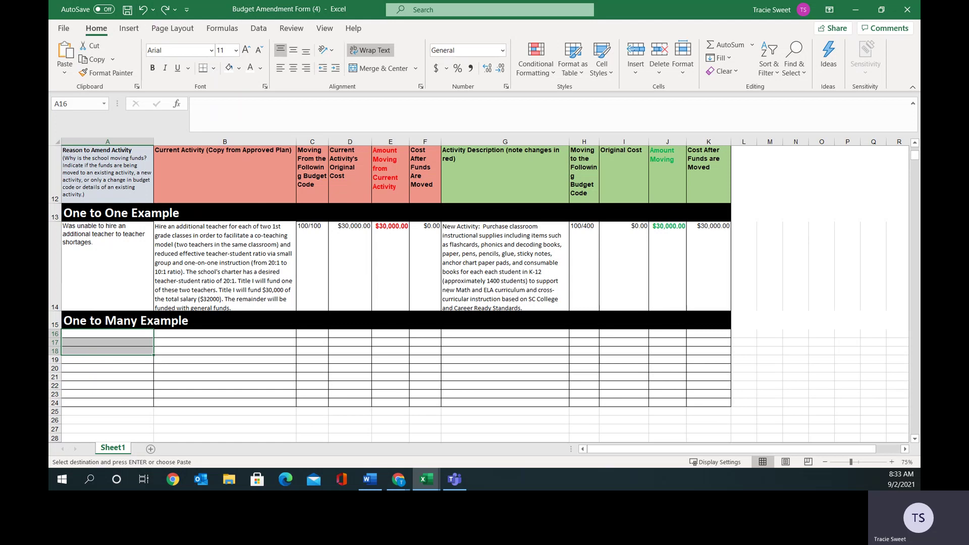
key(ctrl+z)
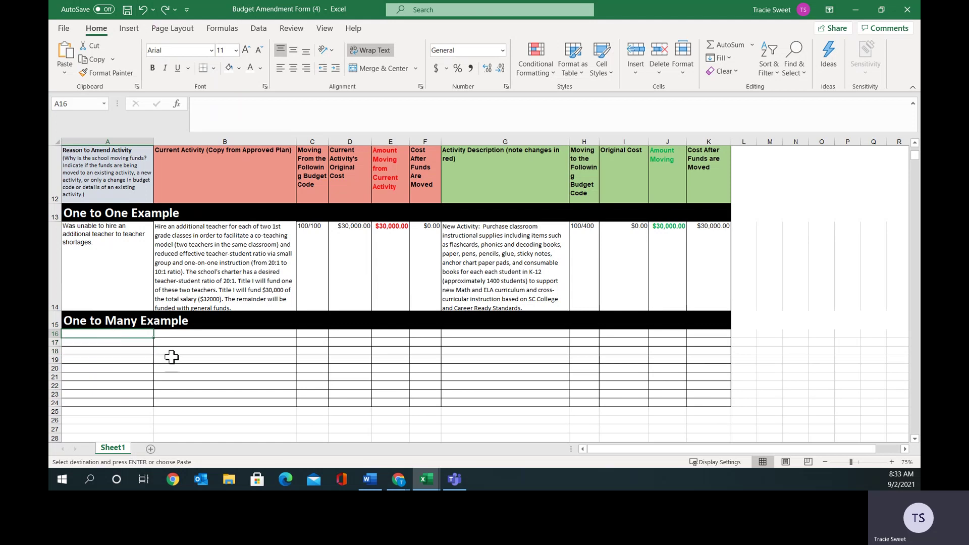
Type 'Was unable to' in A16 and accept AutoComplete's full teacher-shortage reason.
text(Was unable to hire an additional teacher to teacher shortages.)
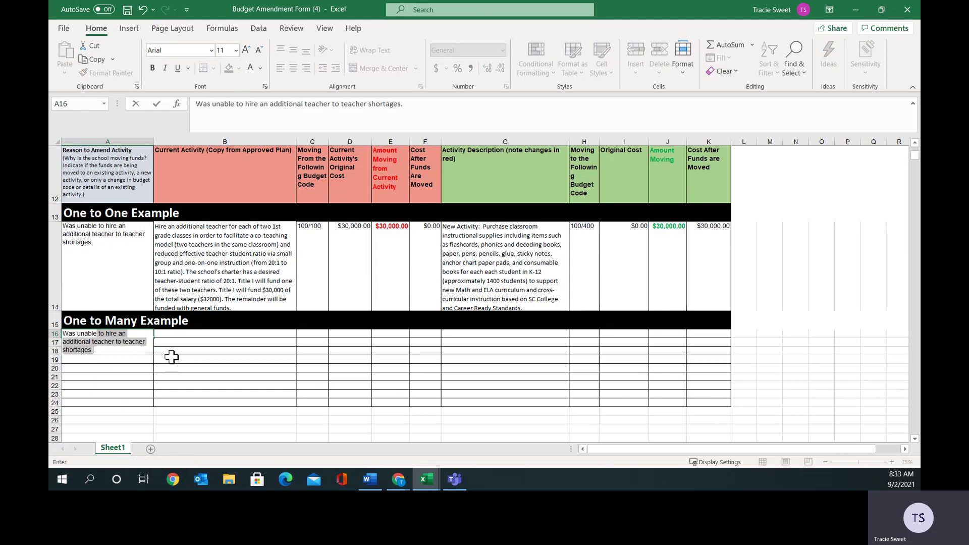
key(Return)
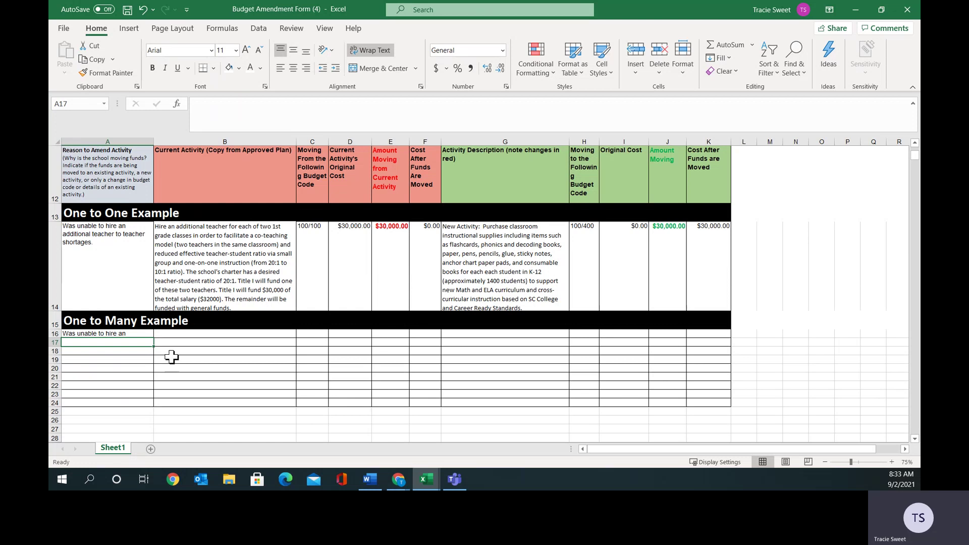
scroll(172, 356, up, 1)
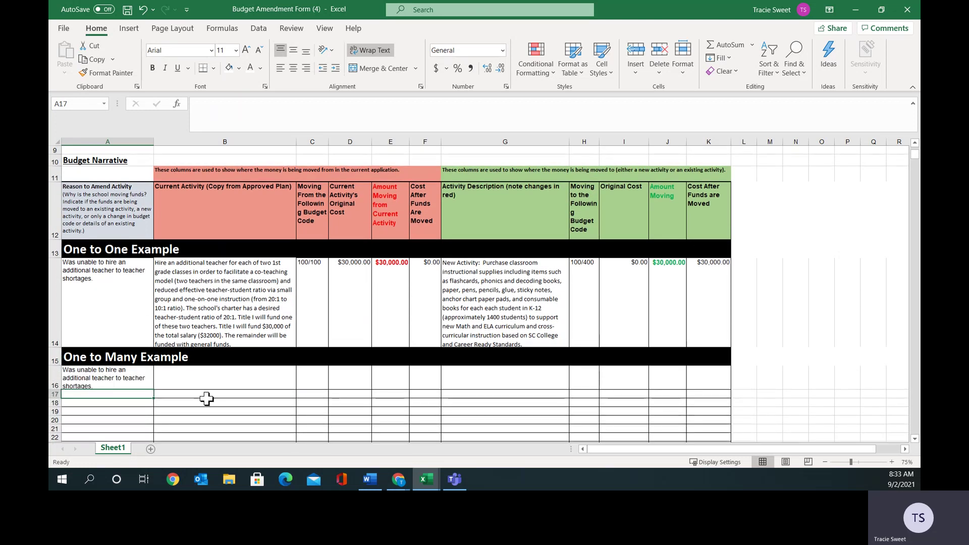
click(237, 307)
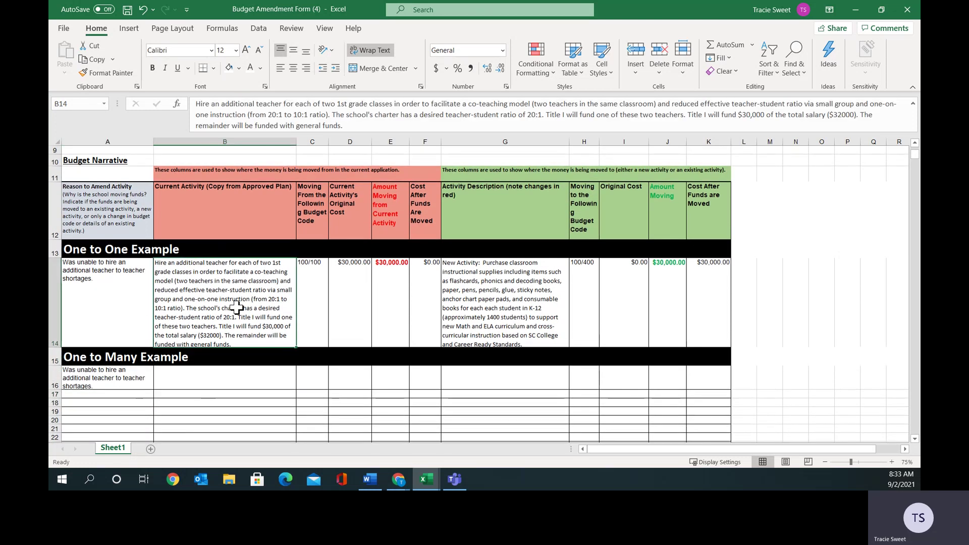
Copy the teacher-hiring activity description from B14 into B16.
right_click(237, 307)
click(265, 150)
click(203, 373)
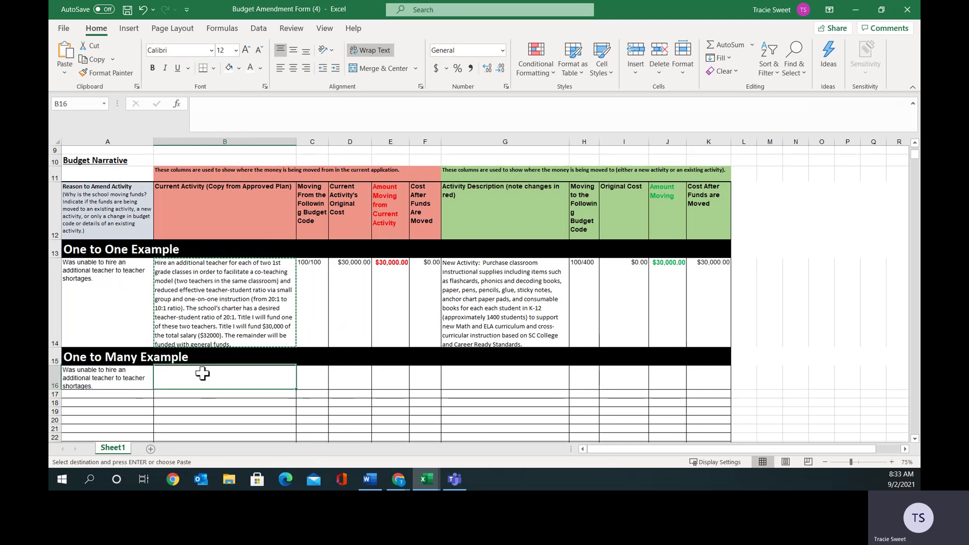
right_click(203, 373)
click(234, 109)
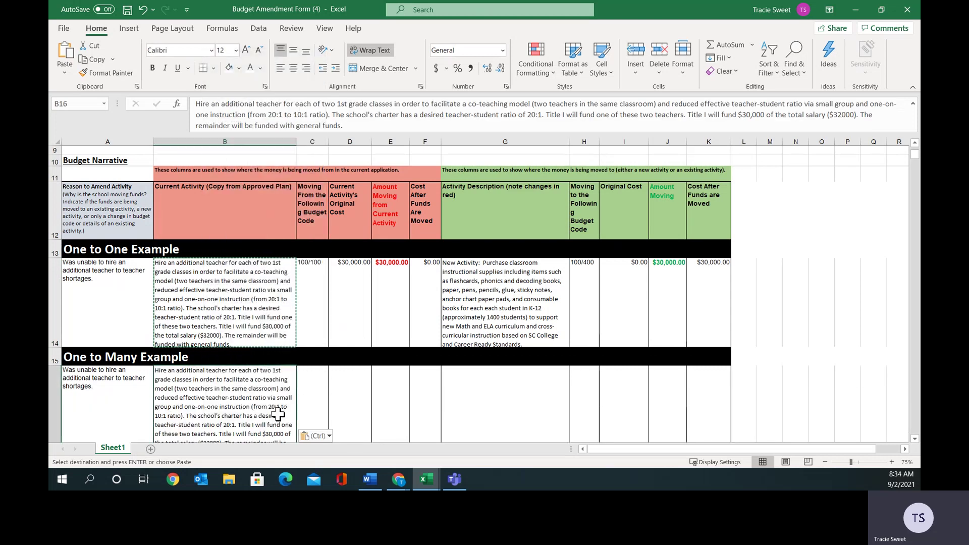
click(914, 438)
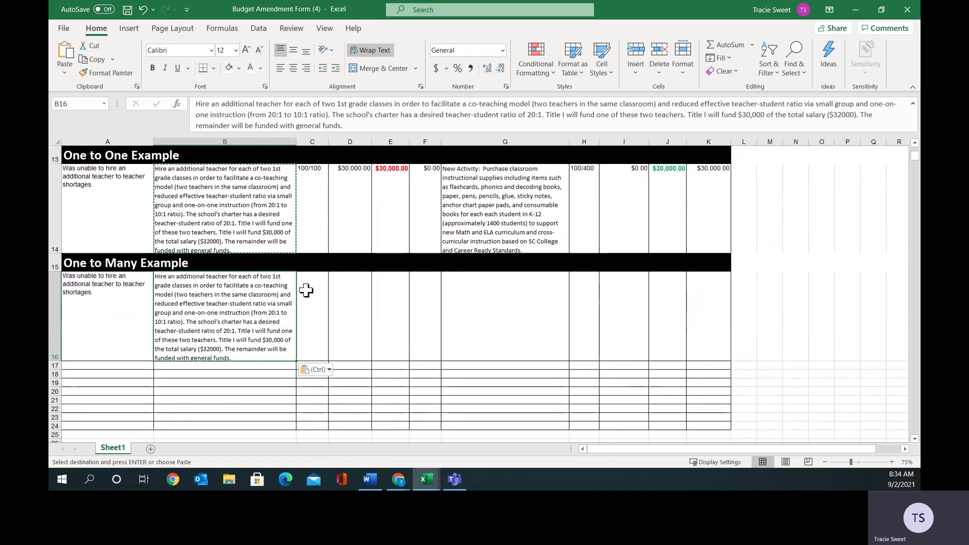
Enter moving-from budget code 100/100 in C16.
click(306, 290)
text(100)
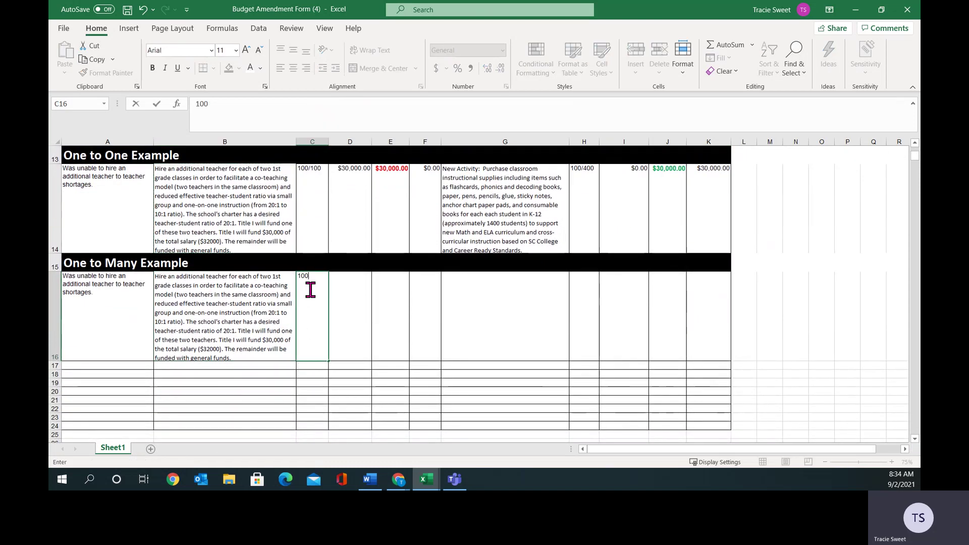
text(/100)
scroll(310, 289, up, 1)
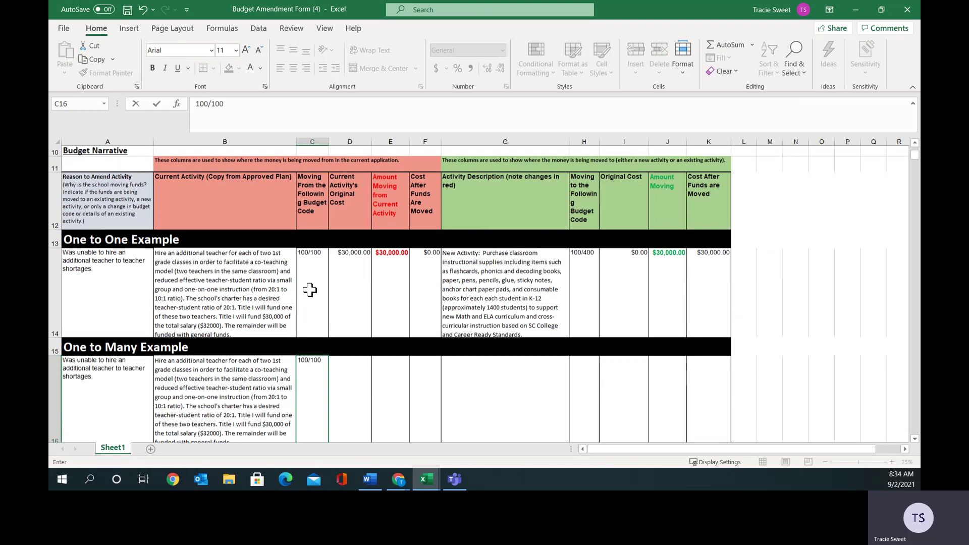
click(351, 384)
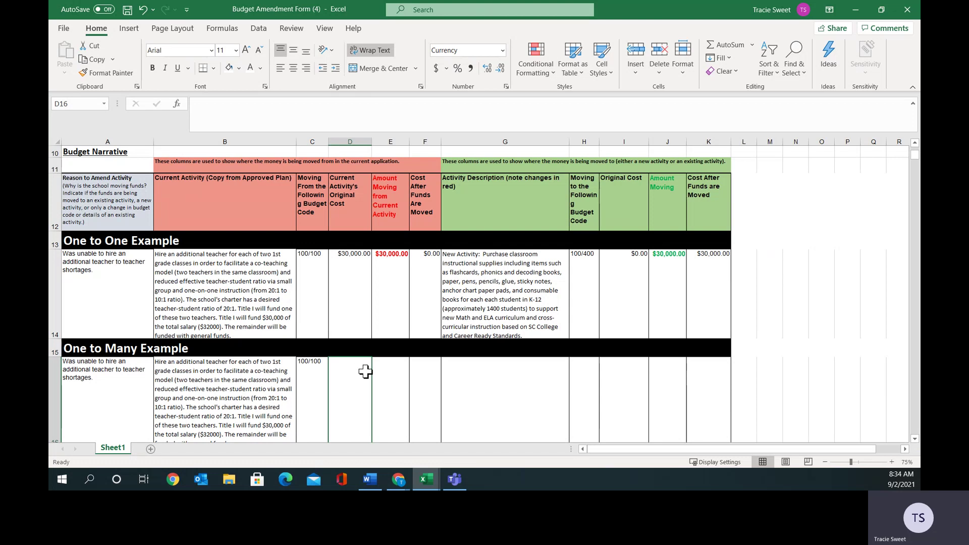
Enter $30,000.00, $10,000.00 and $20,000.00 in D16–F16, then widen column F.
text(30,000.0)
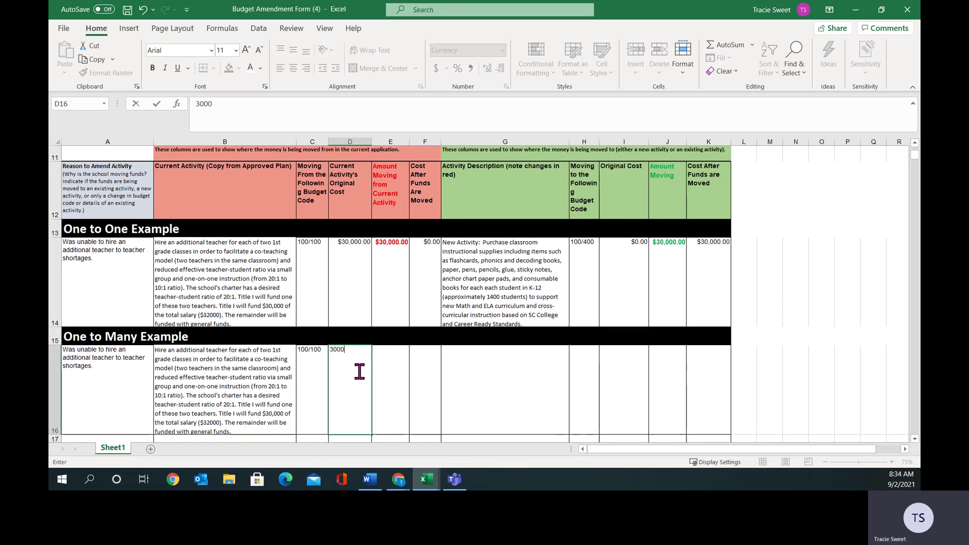
text(0)
click(387, 371)
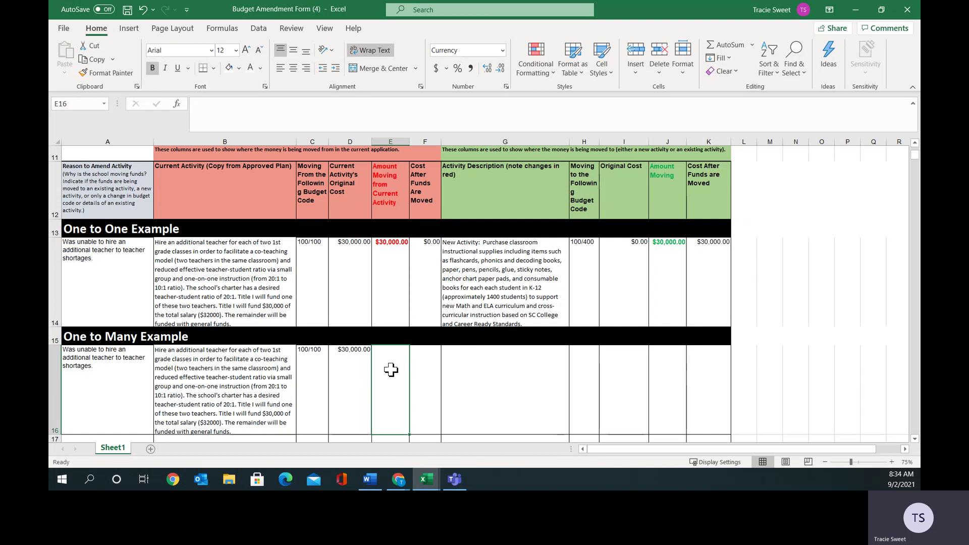
text(10,)
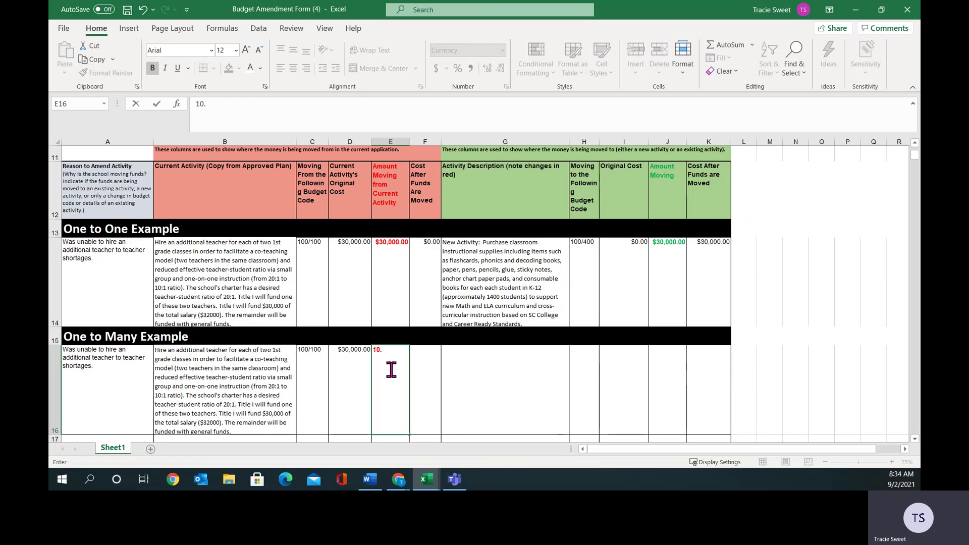
text(000.00)
click(429, 365)
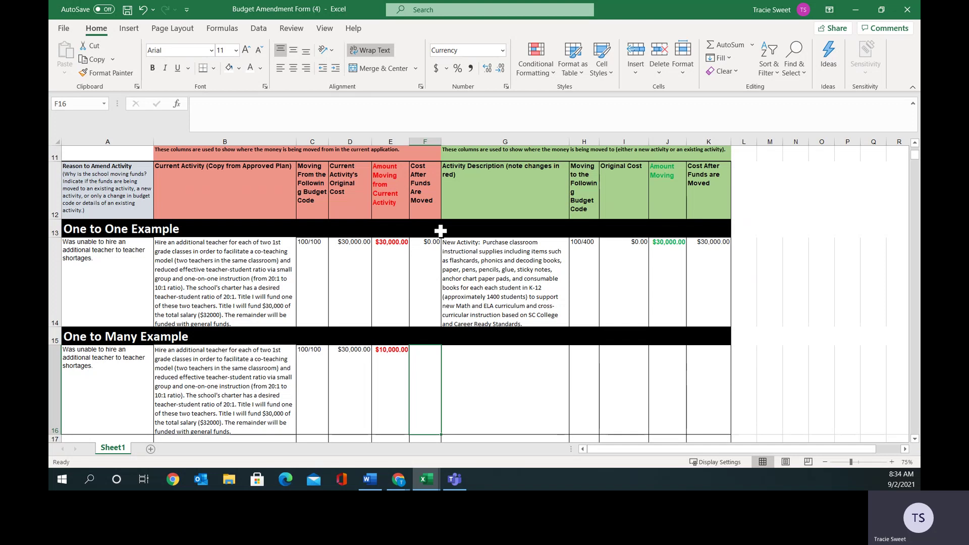
text(2000)
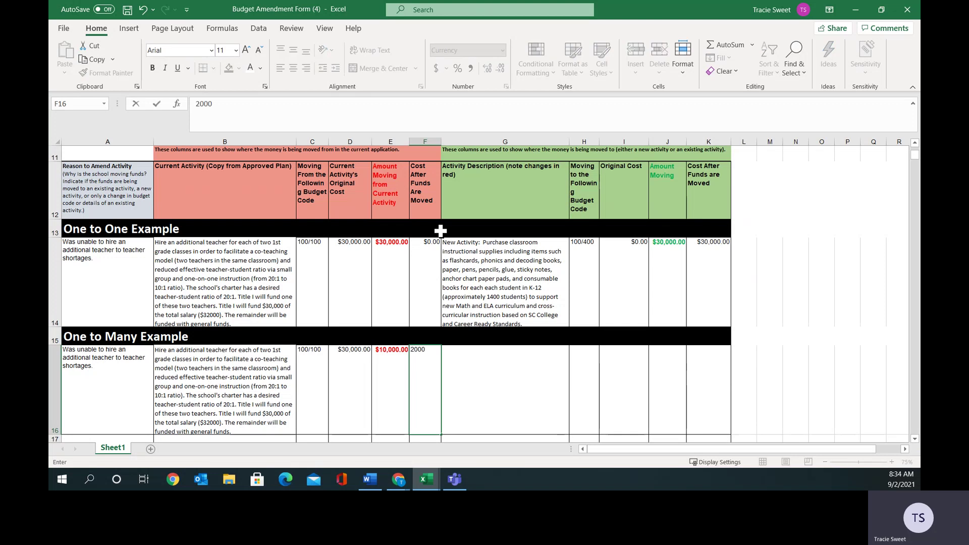
text(0)
click(483, 377)
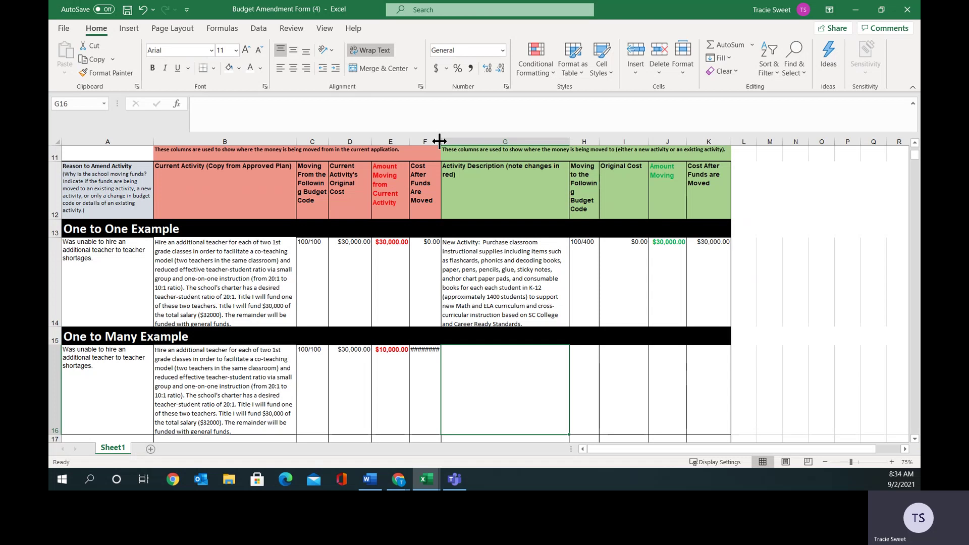
drag(439, 141, 451, 141)
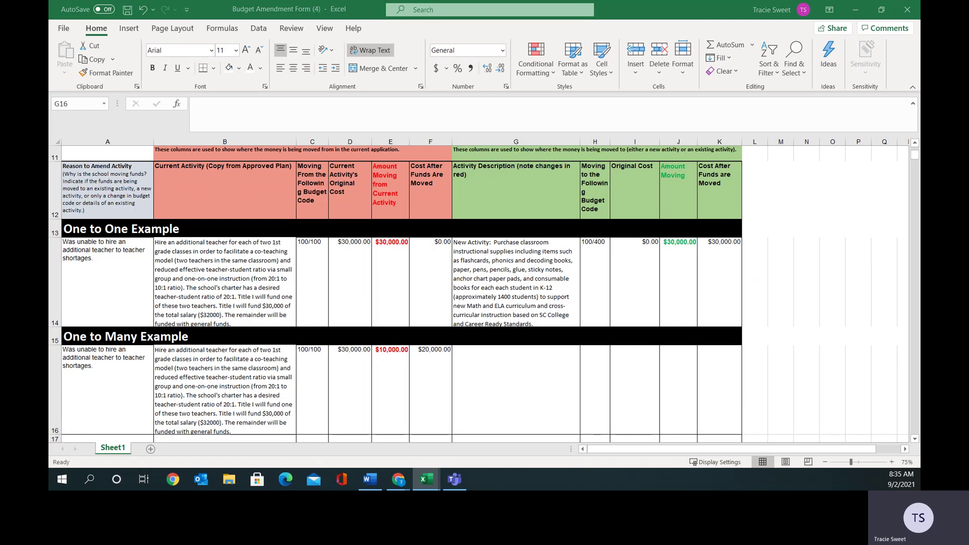
Paste the Interventionist #1 $20,000 activity description into G16 and review its 'Existing Activity:' label.
key(ctrl+c)
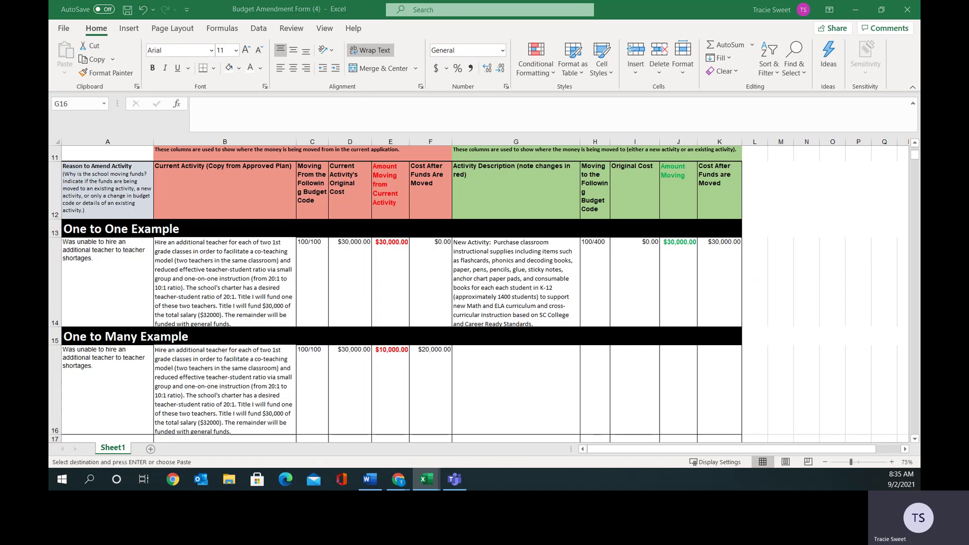
right_click(479, 364)
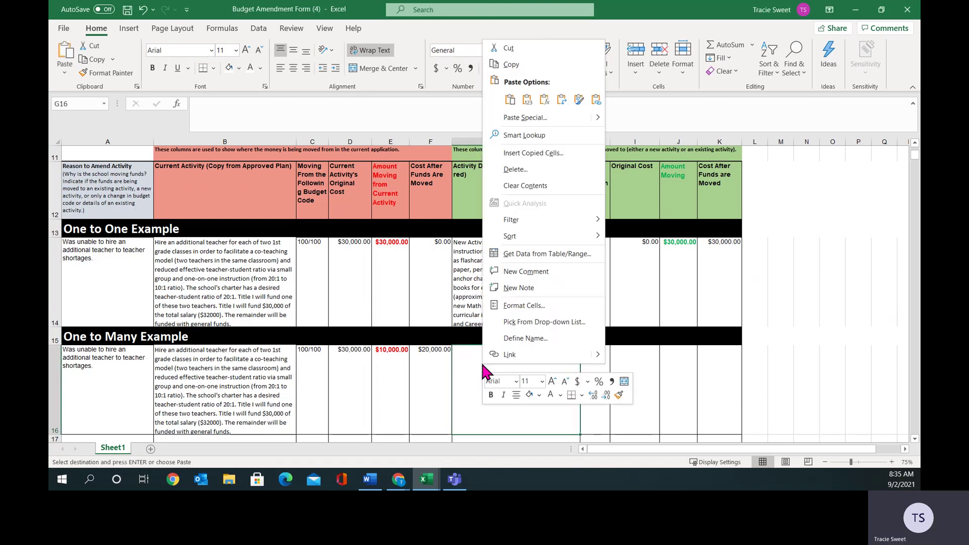
click(511, 99)
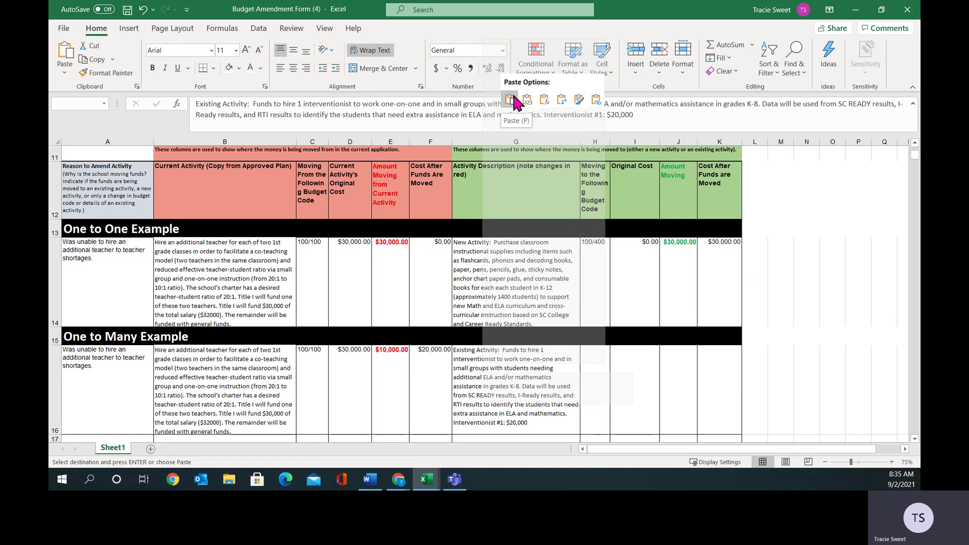
double_click(477, 354)
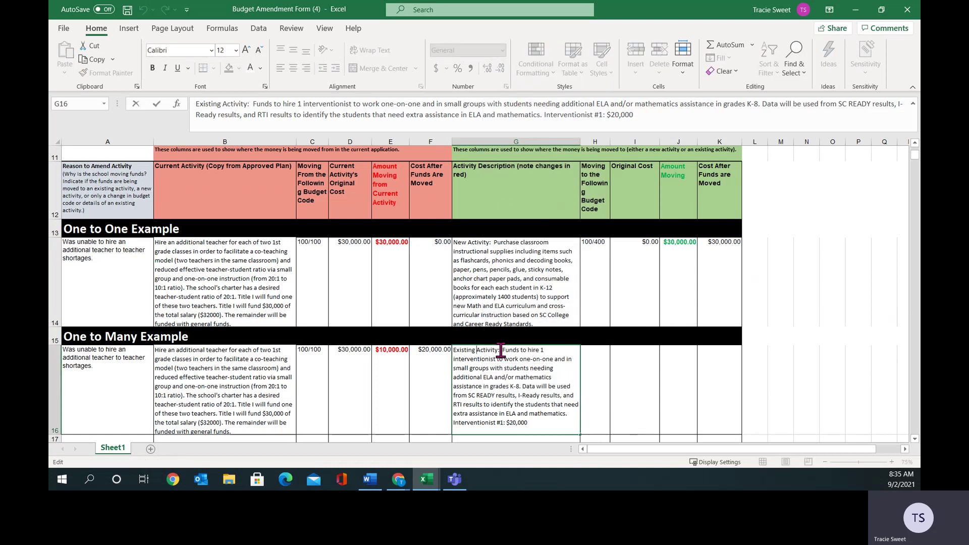
click(501, 350)
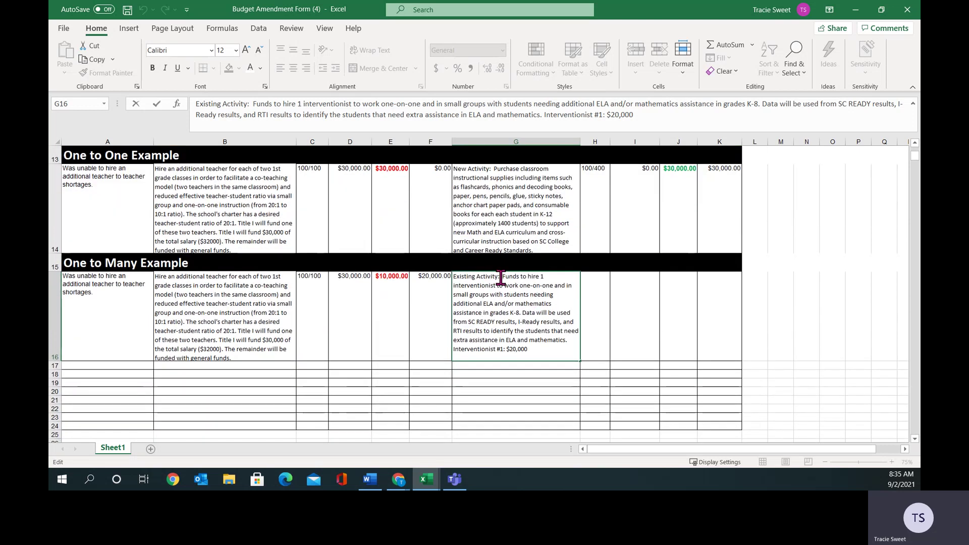
drag(501, 277, 454, 276)
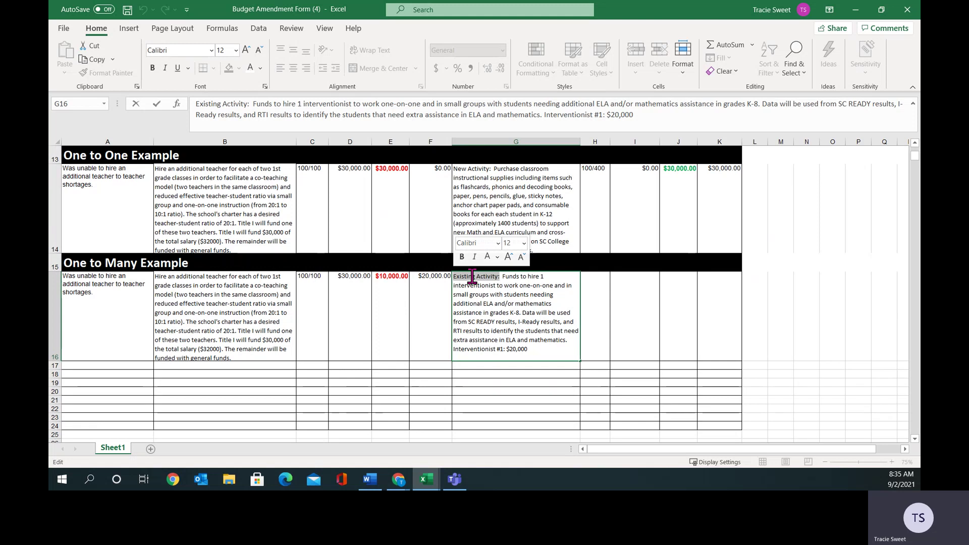
click(510, 321)
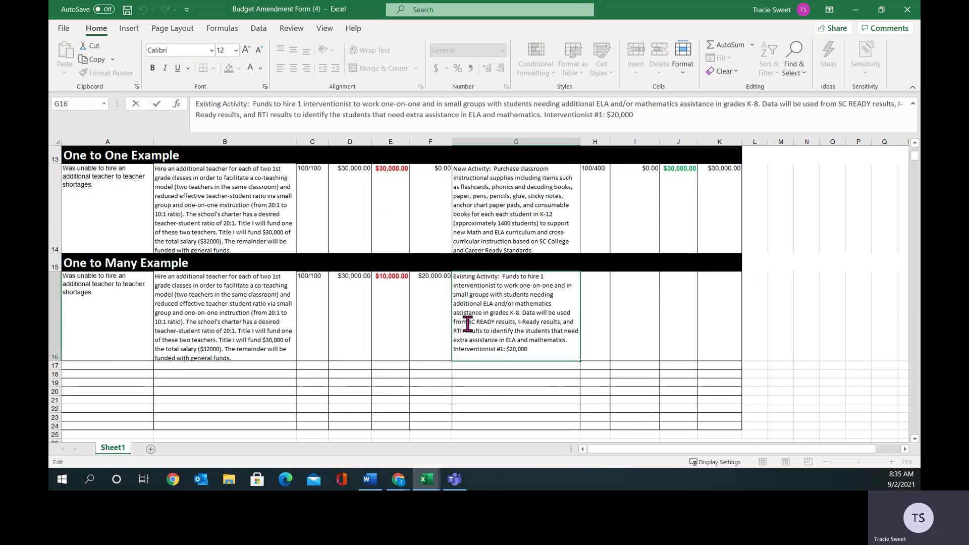
click(591, 299)
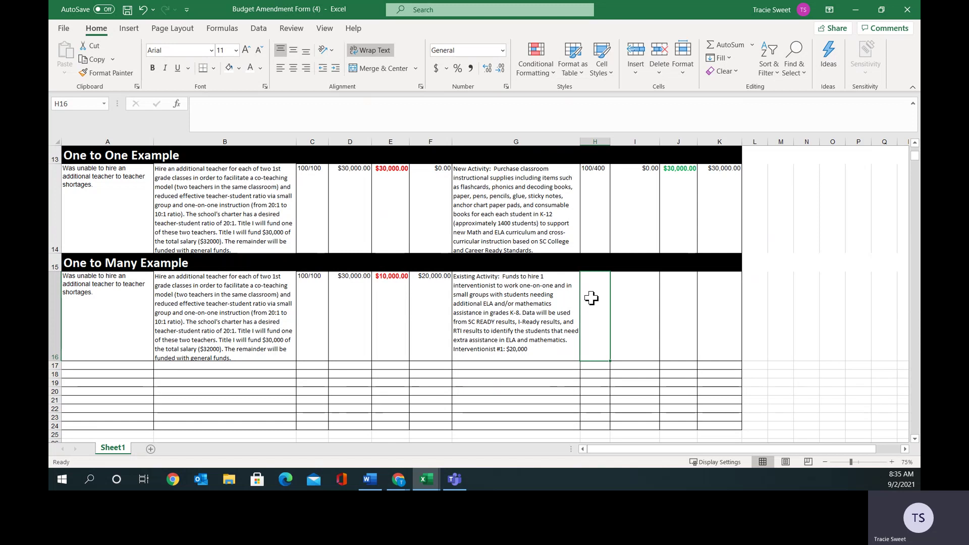
Fill H16–K16 with 220/100, $20,000.00, $10,000.00 and $30,000.00.
text(220/100)
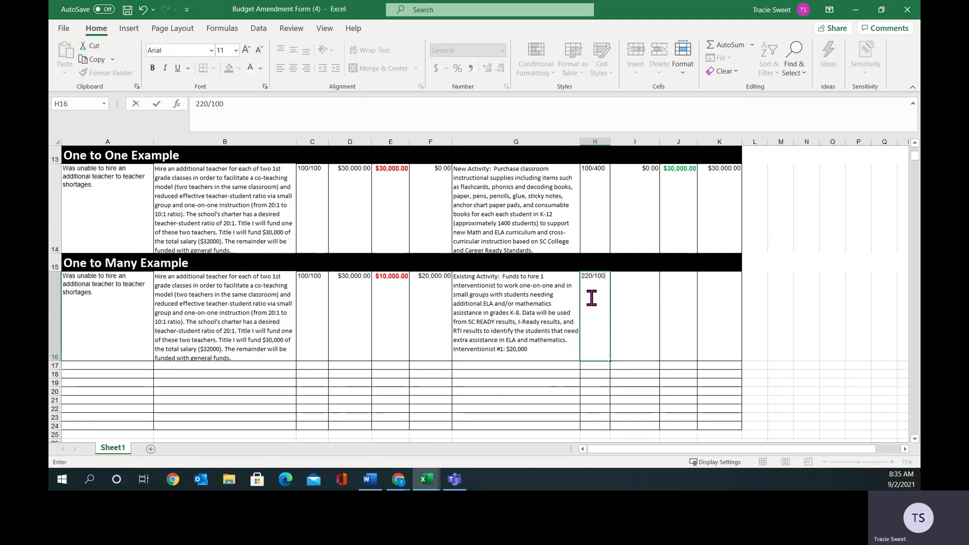
click(624, 296)
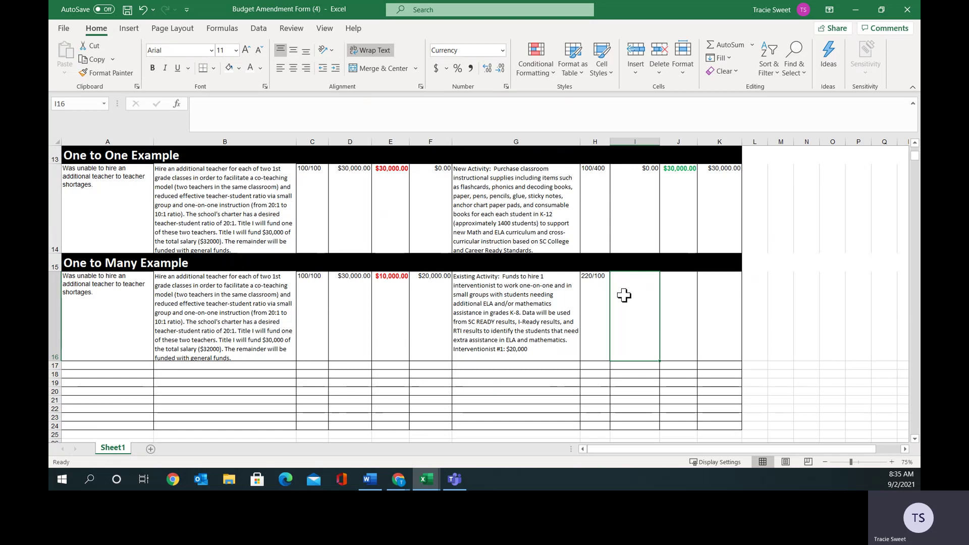
text(20)
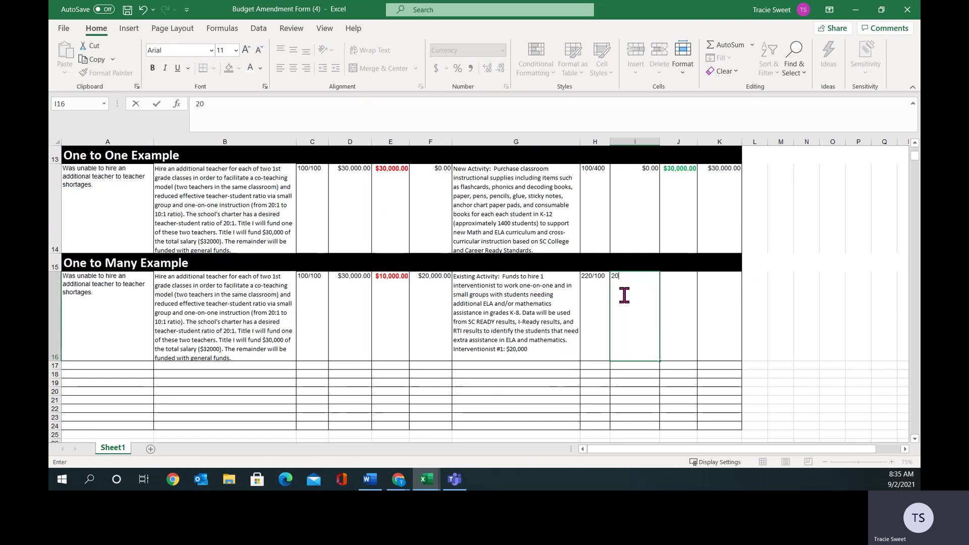
text(000.00)
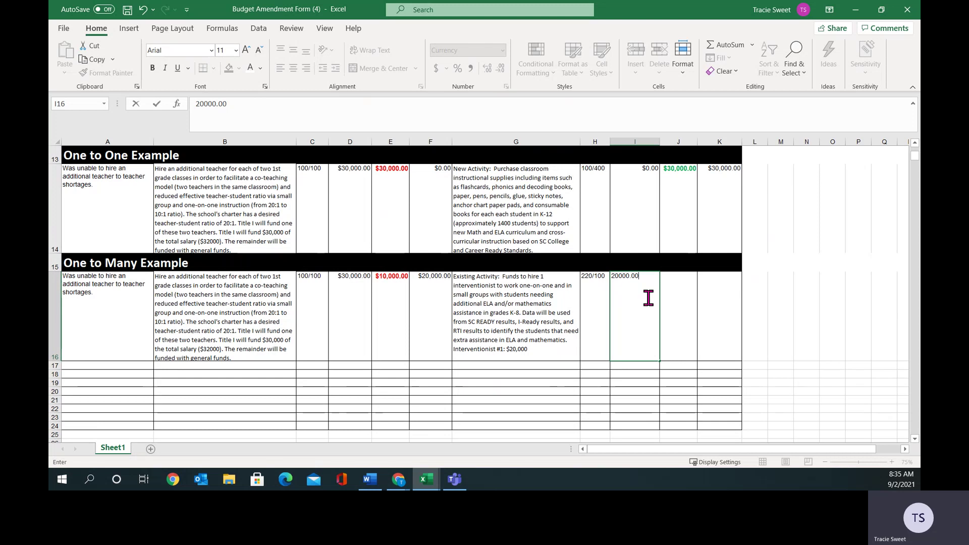
click(680, 294)
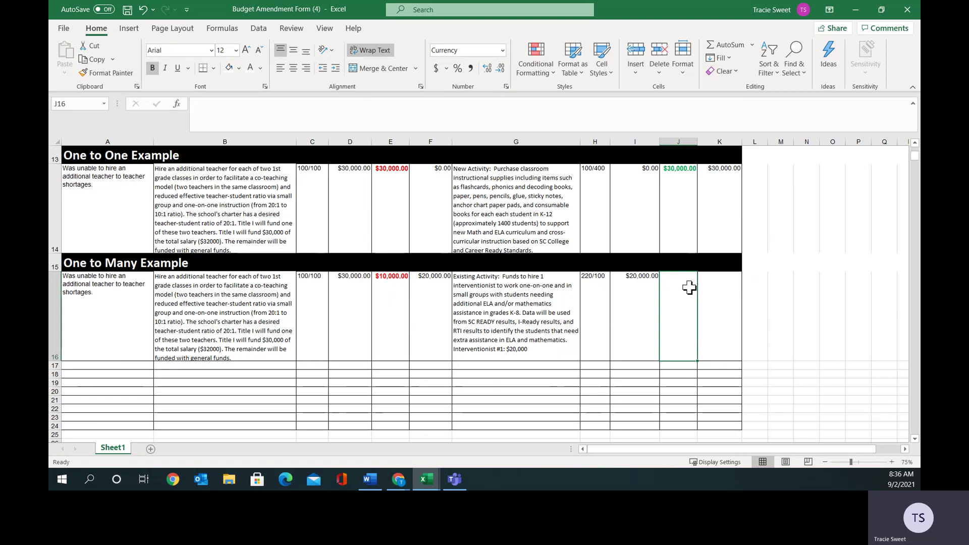
text(10000.00)
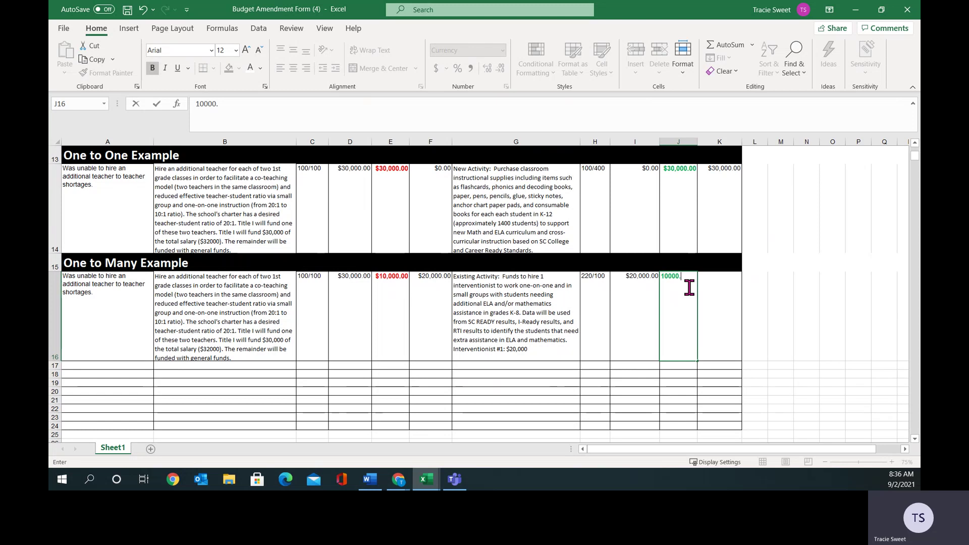
click(720, 296)
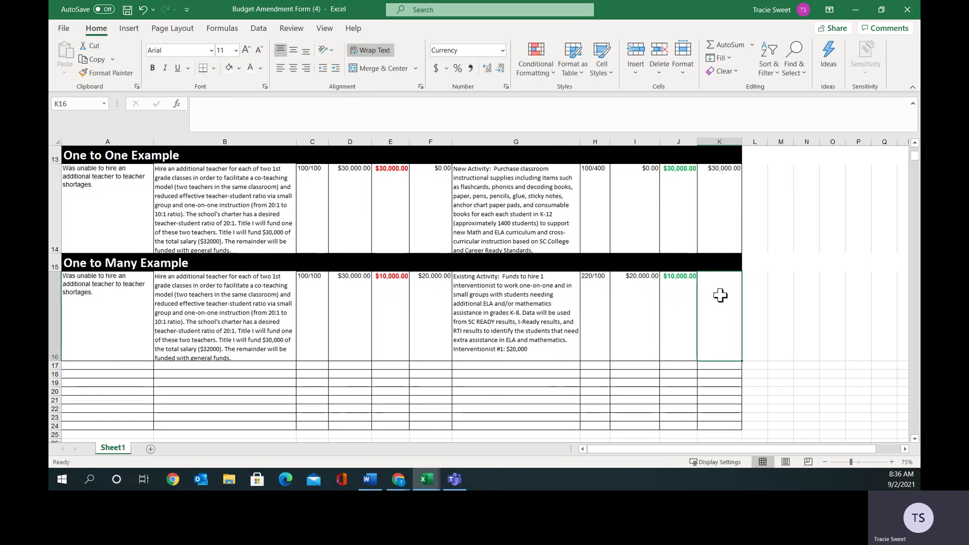
text(30000.00)
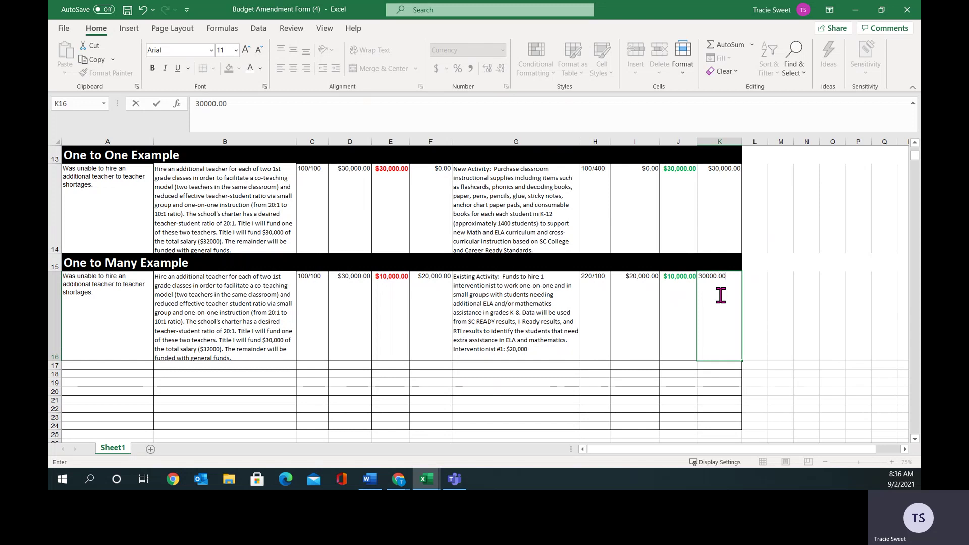
click(750, 299)
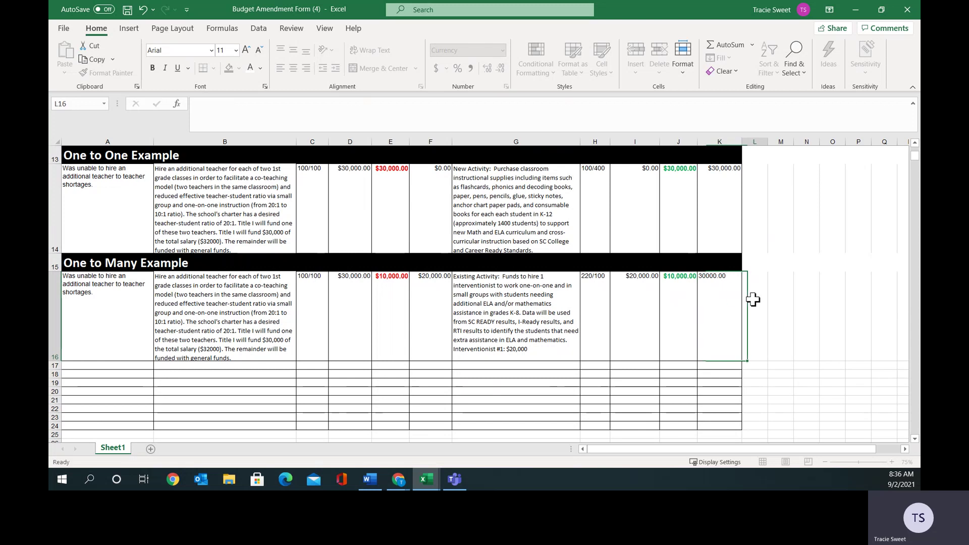
Colour the $20,000 amount in G16's description red.
click(517, 349)
double_click(527, 349)
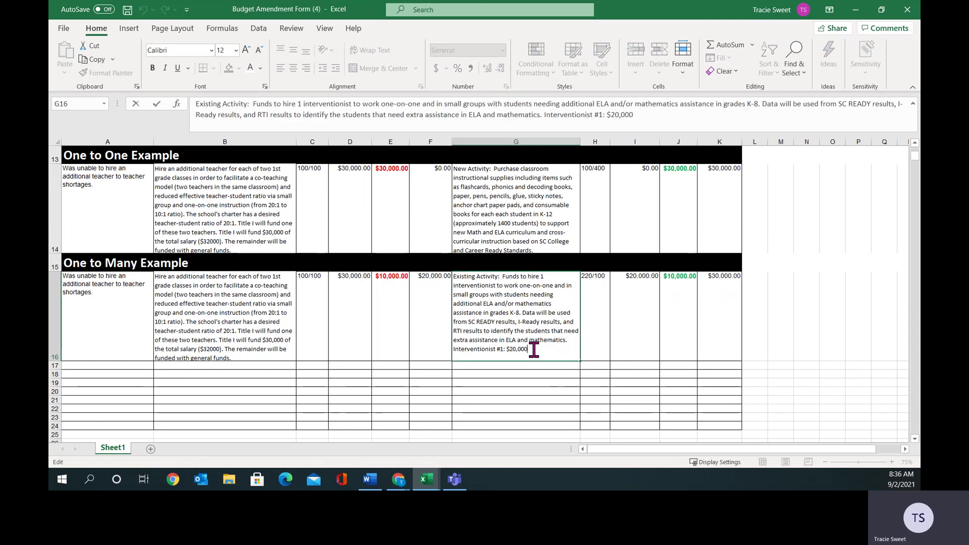
drag(531, 349, 509, 350)
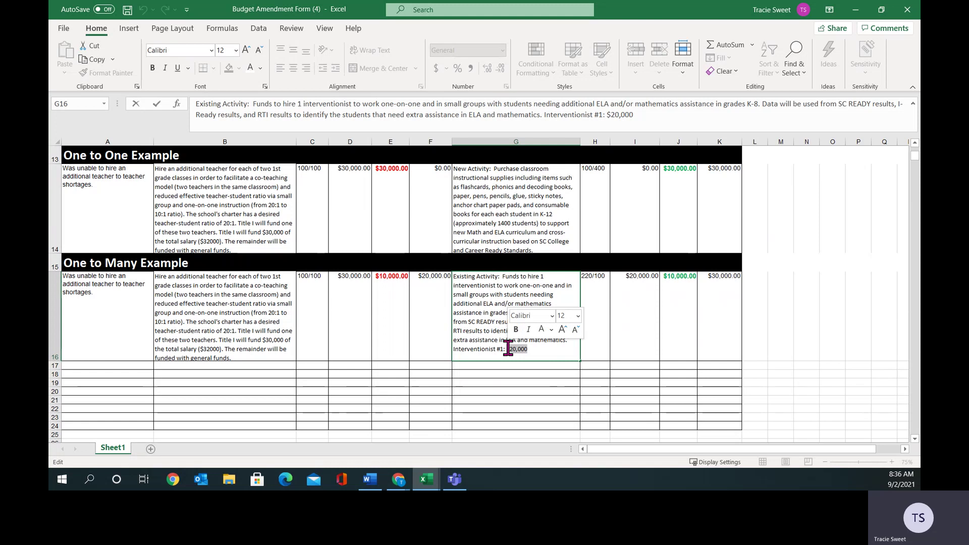
right_click(510, 351)
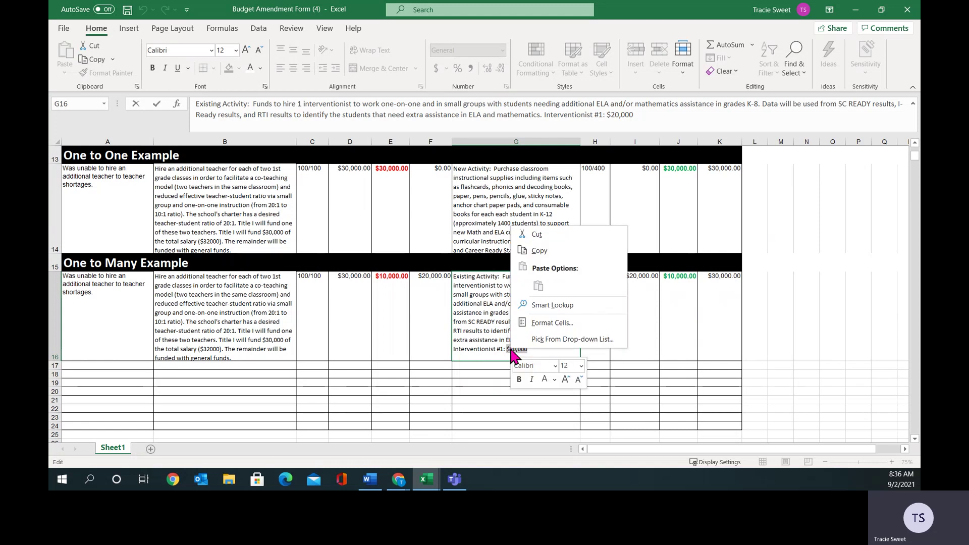
key(Escape)
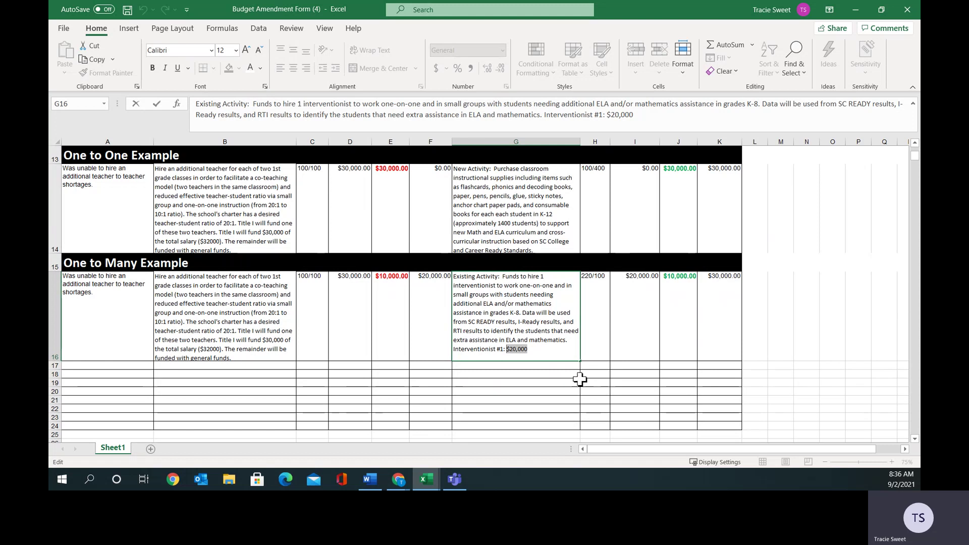
click(519, 374)
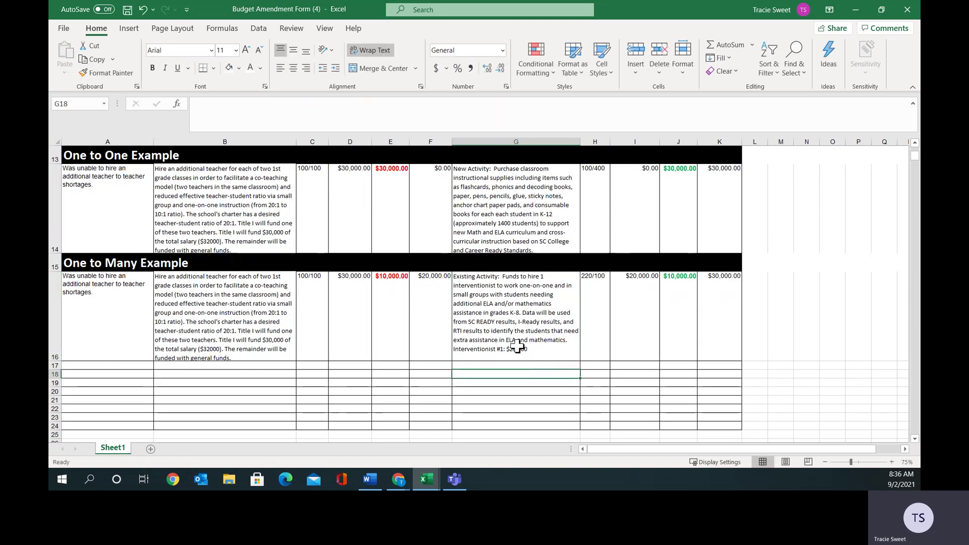
double_click(519, 347)
drag(528, 349, 506, 349)
click(259, 69)
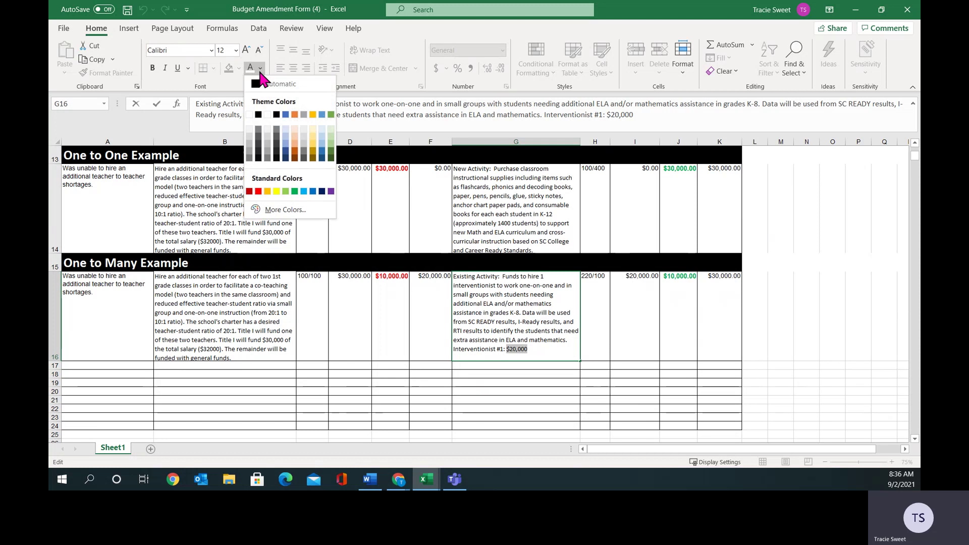
click(259, 192)
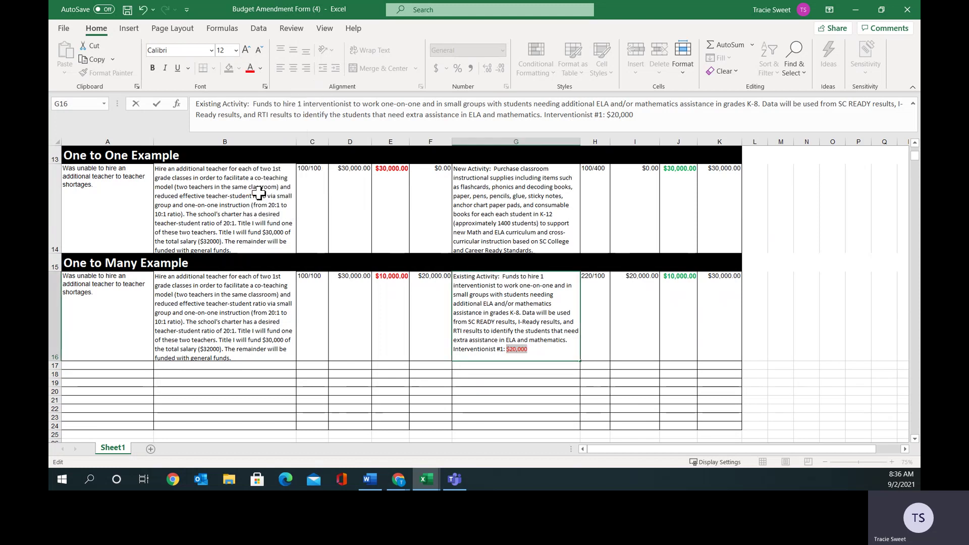
Apply strikethrough to the red $20,000 amount.
right_click(520, 353)
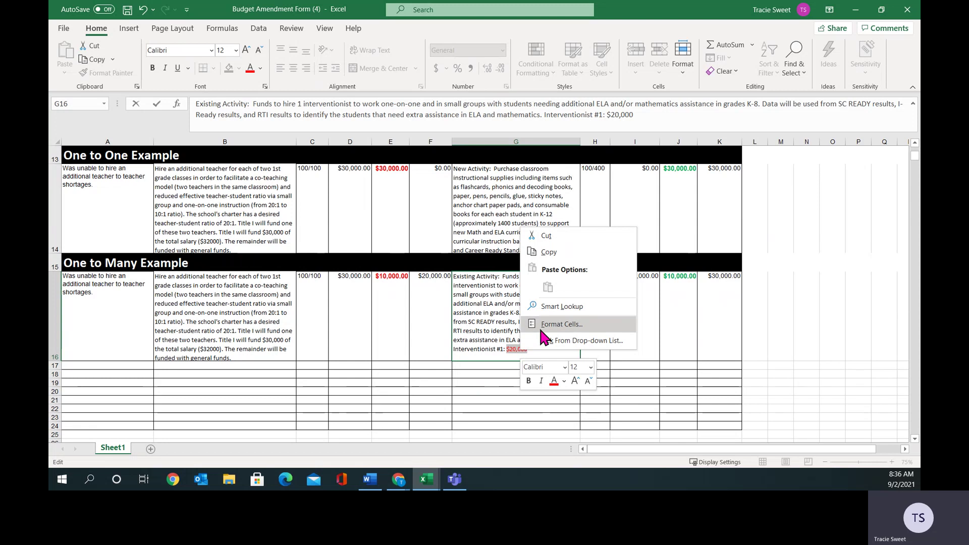
click(538, 325)
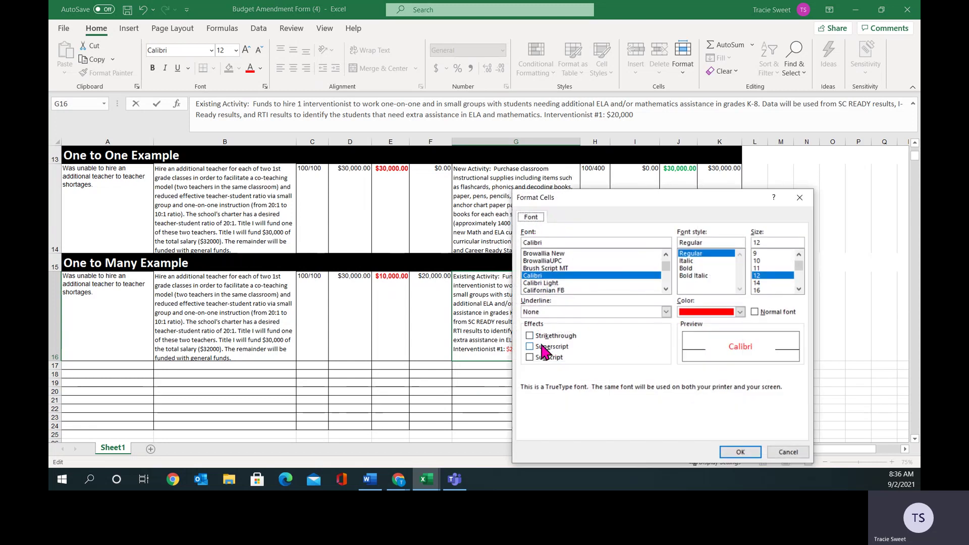
click(530, 335)
click(738, 451)
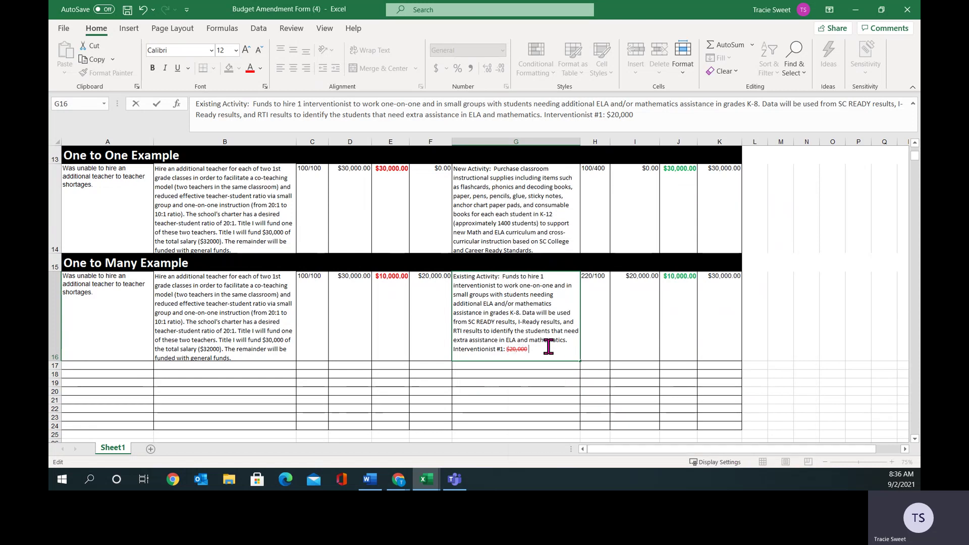
Add $30,000.00 after it in red without strikethrough.
text($)
key(BackSpace)
text($30000.00)
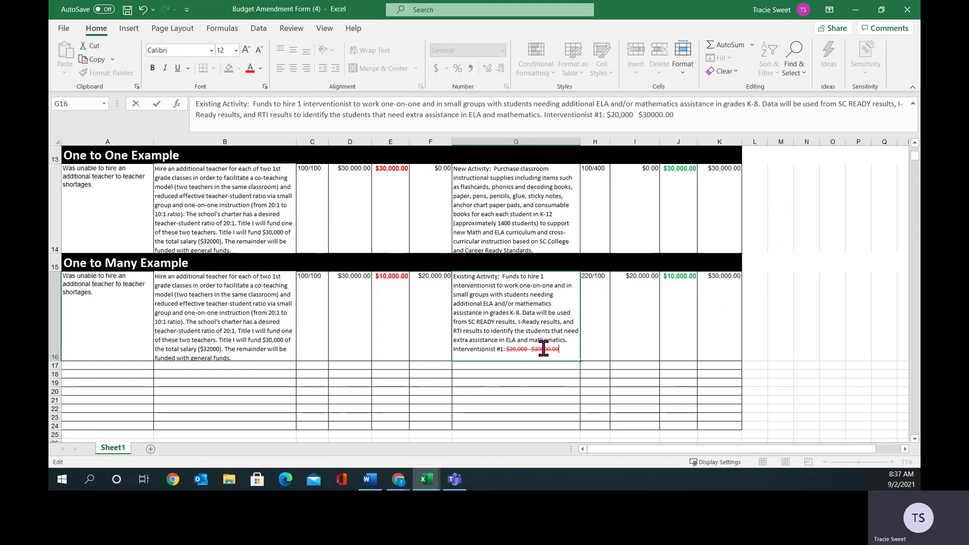
click(541, 348)
text(,)
drag(561, 350, 529, 353)
right_click(529, 353)
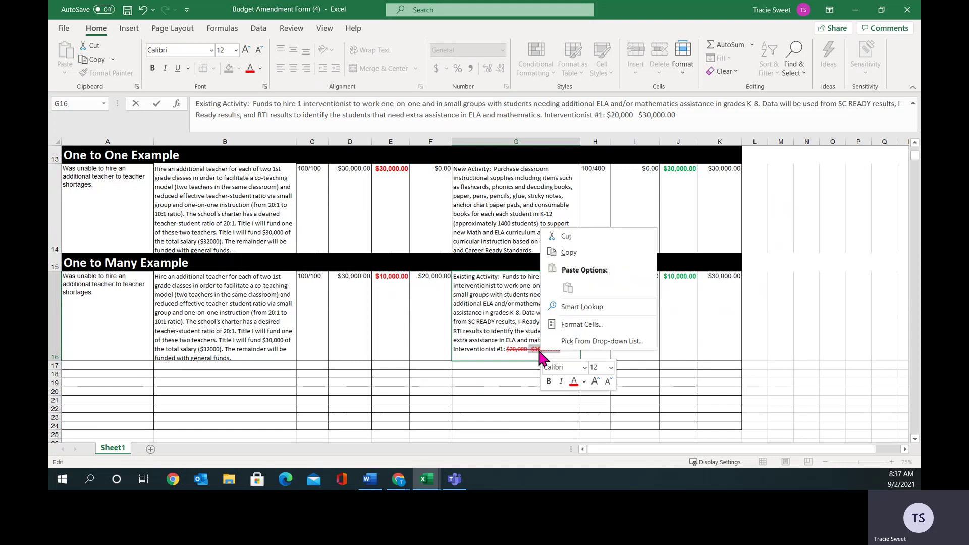
click(573, 326)
click(563, 335)
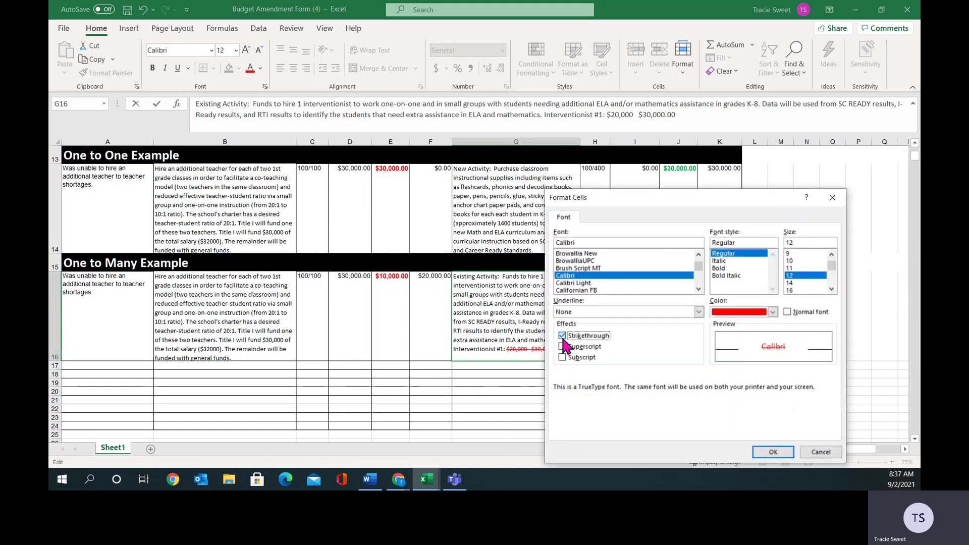
click(761, 453)
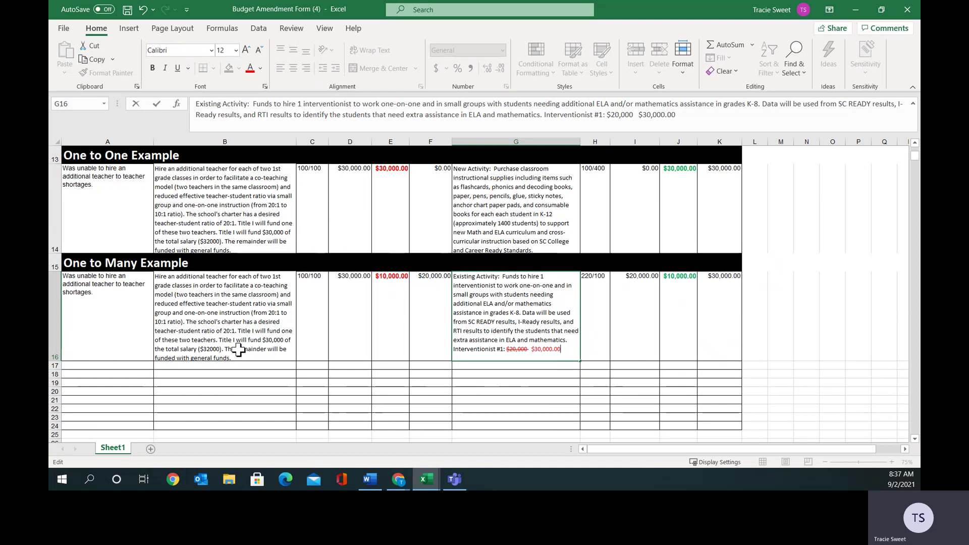
click(438, 318)
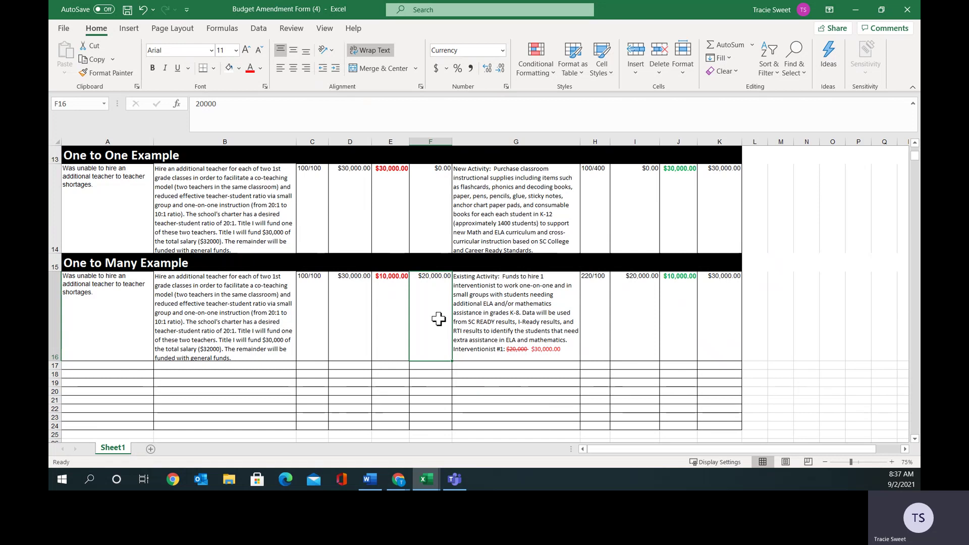
Merge A16 with A17 and left-align the merged cell.
click(915, 439)
click(914, 438)
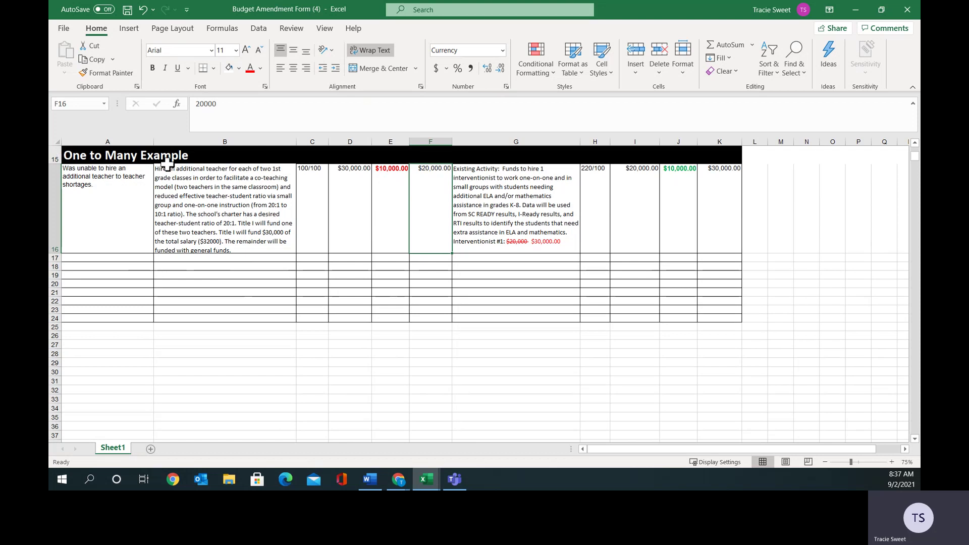
click(117, 229)
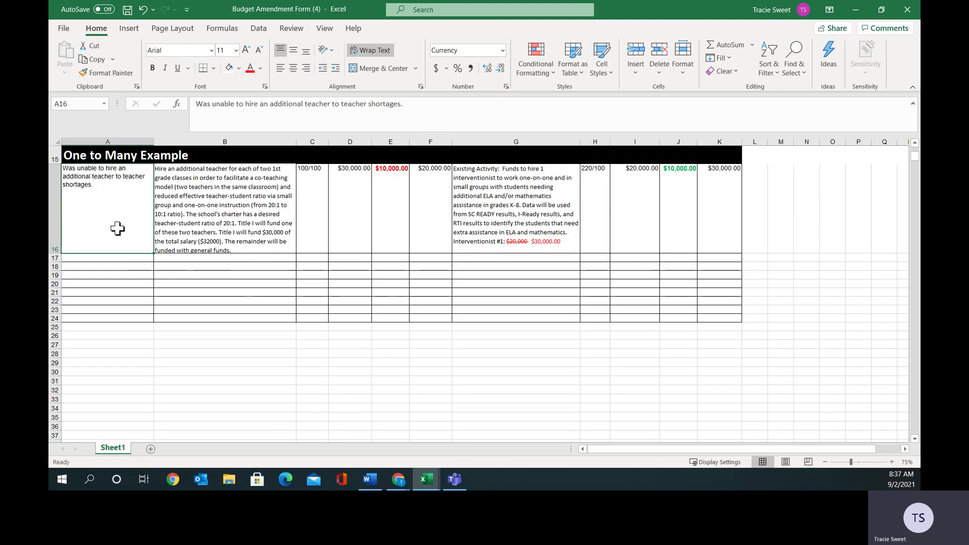
drag(117, 219, 121, 258)
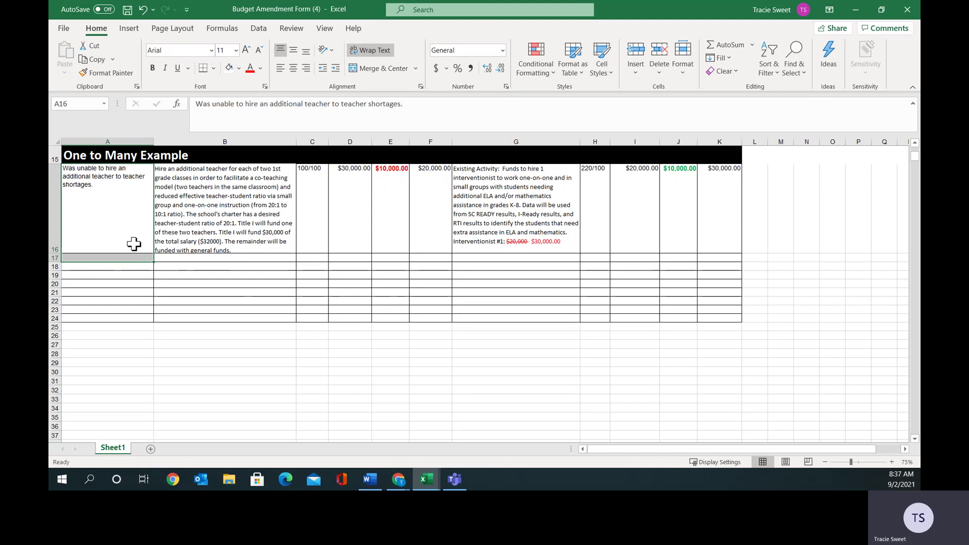
click(369, 69)
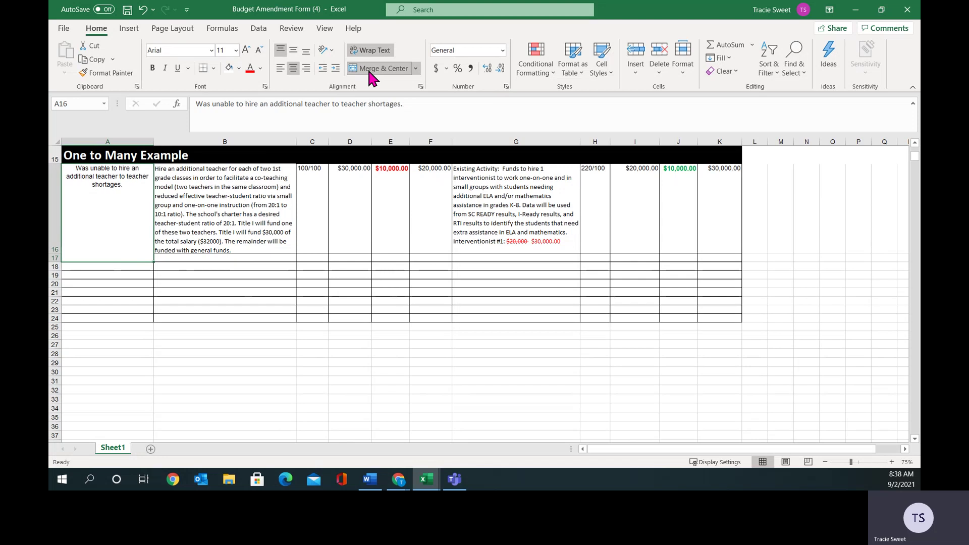
click(416, 69)
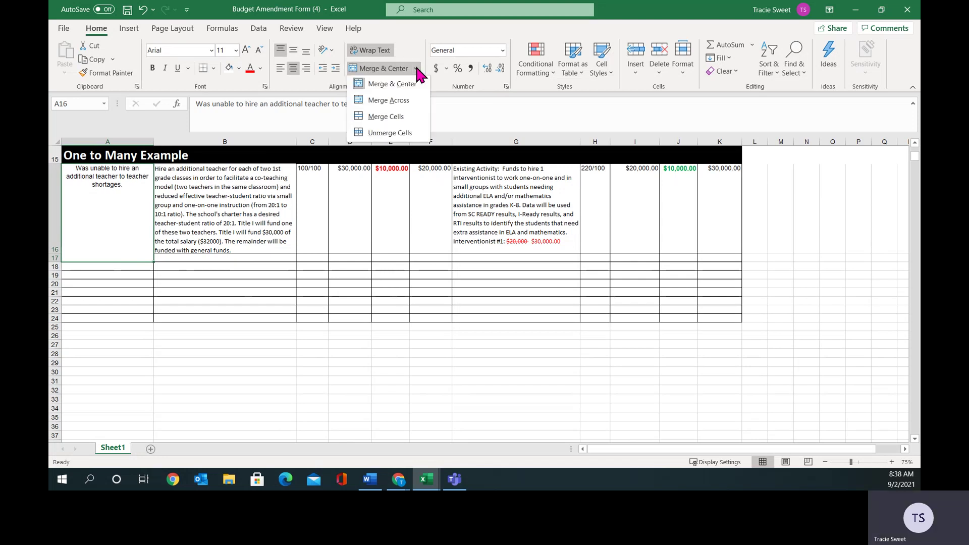
click(281, 69)
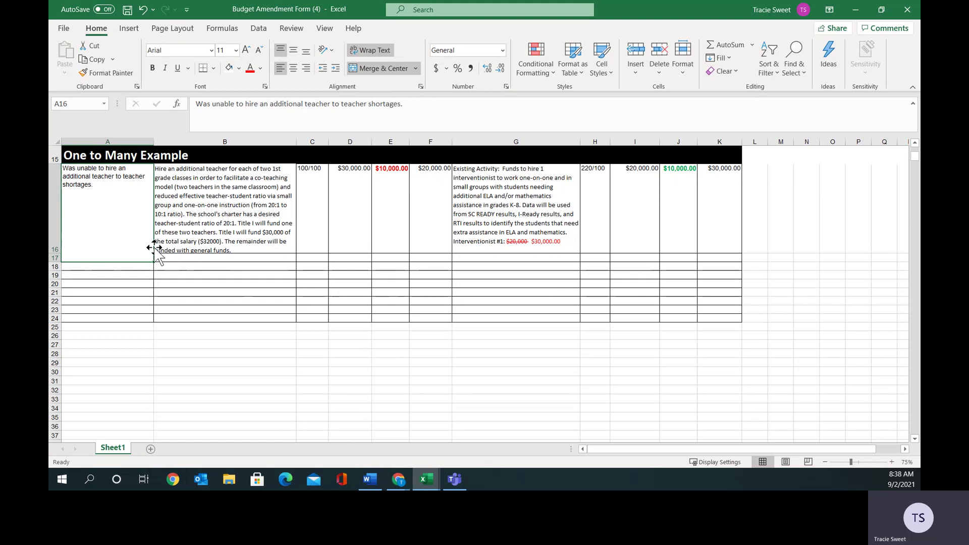
Merge B16:B17 and C16:C17 the same way, each left-aligned.
click(218, 228)
drag(219, 228, 220, 257)
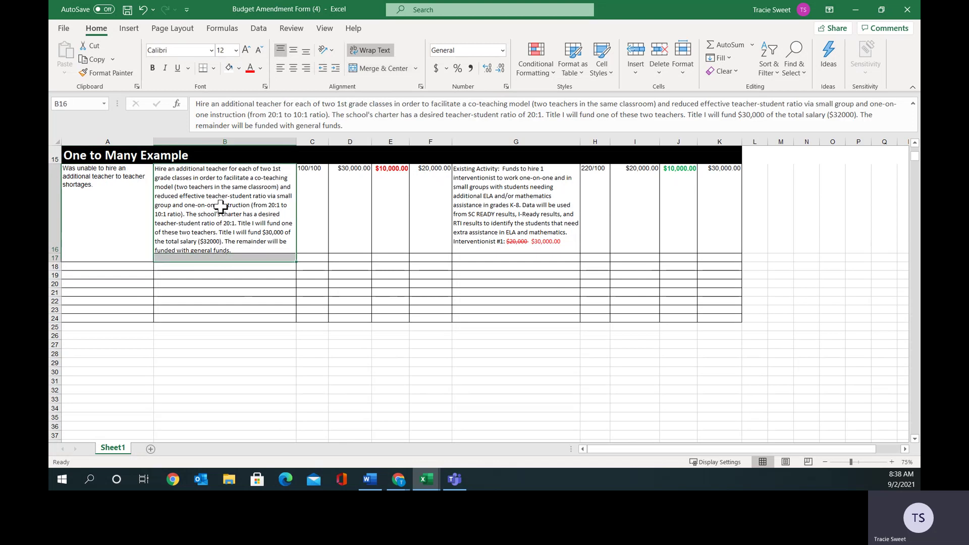
click(384, 71)
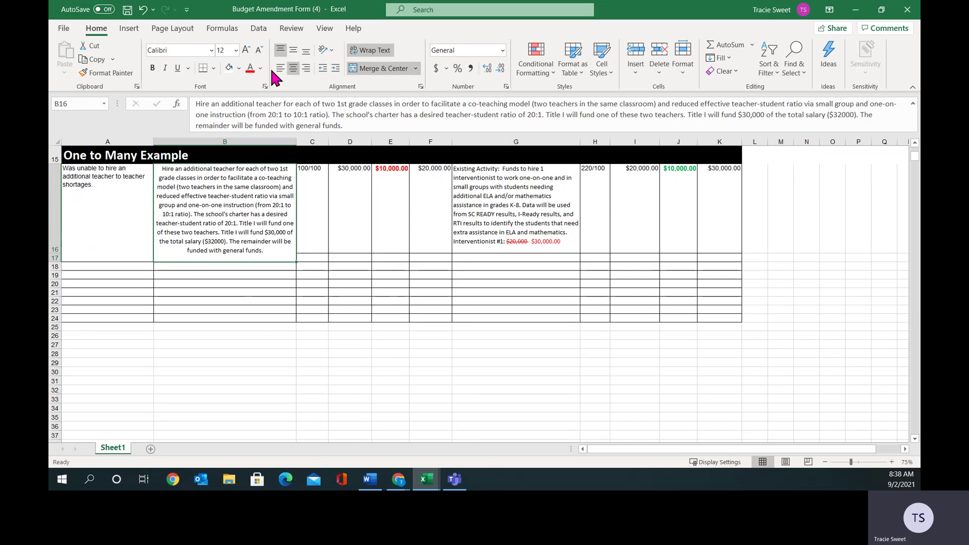
click(279, 69)
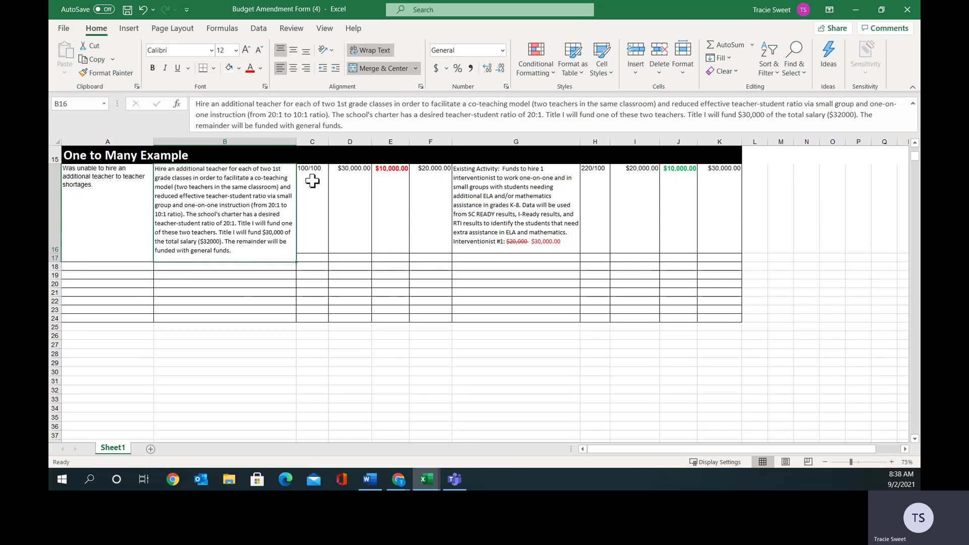
drag(312, 180, 314, 256)
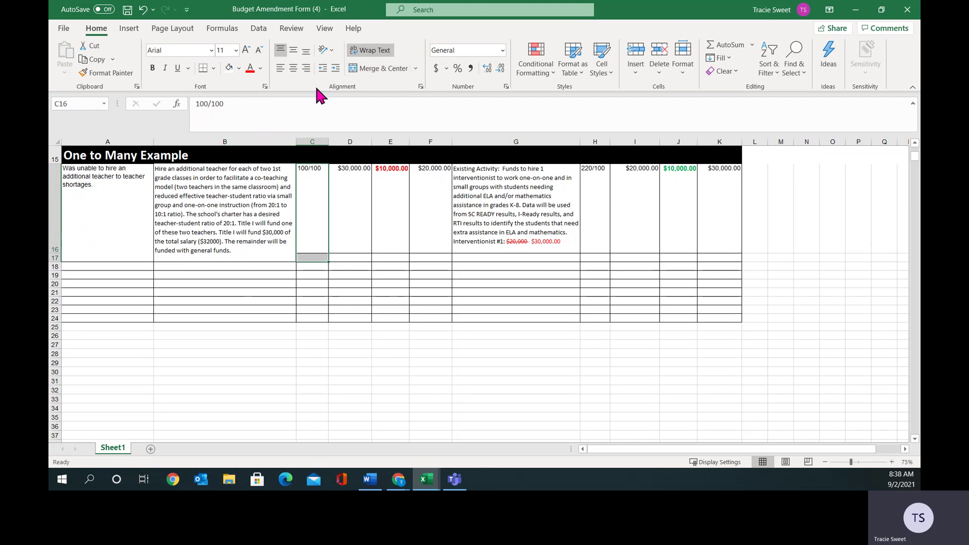
click(363, 68)
click(279, 69)
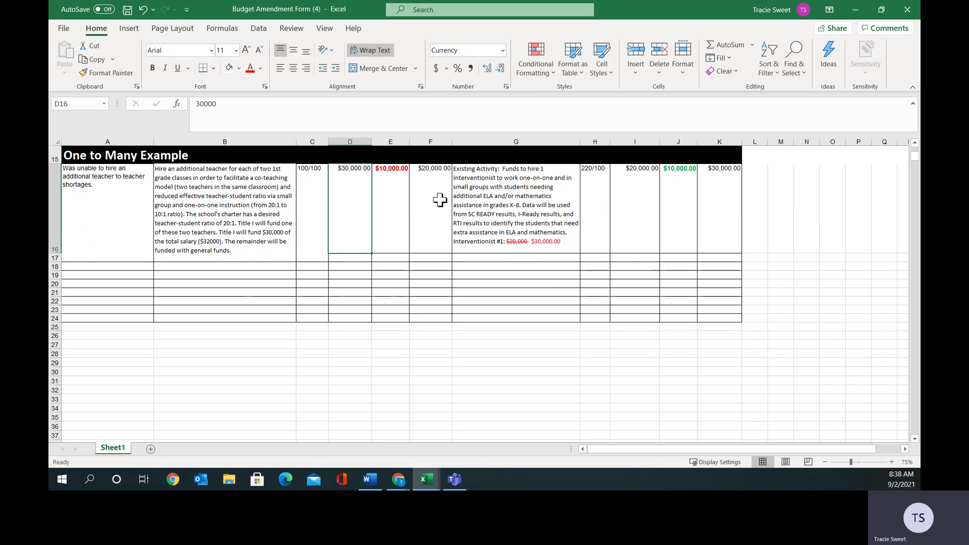
click(350, 257)
text(20)
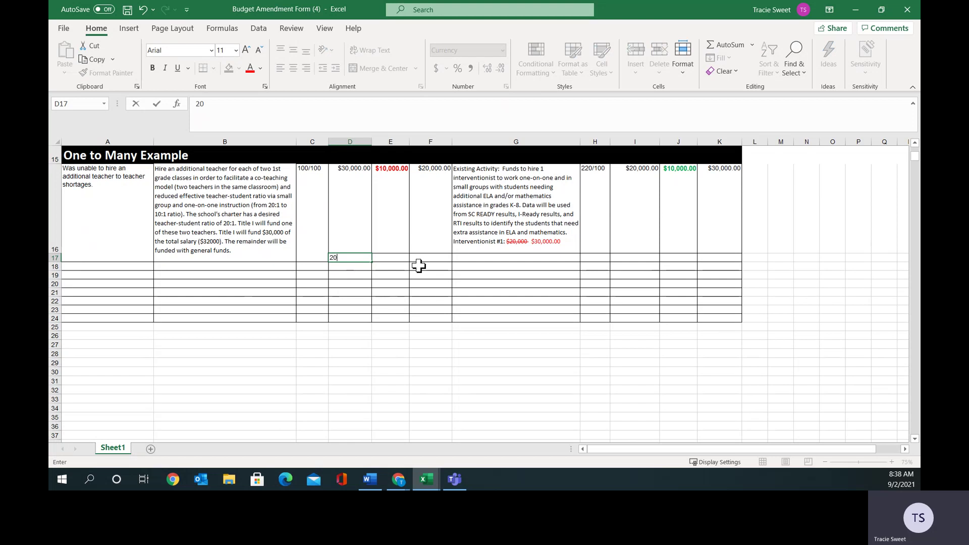
text(000.00)
click(397, 259)
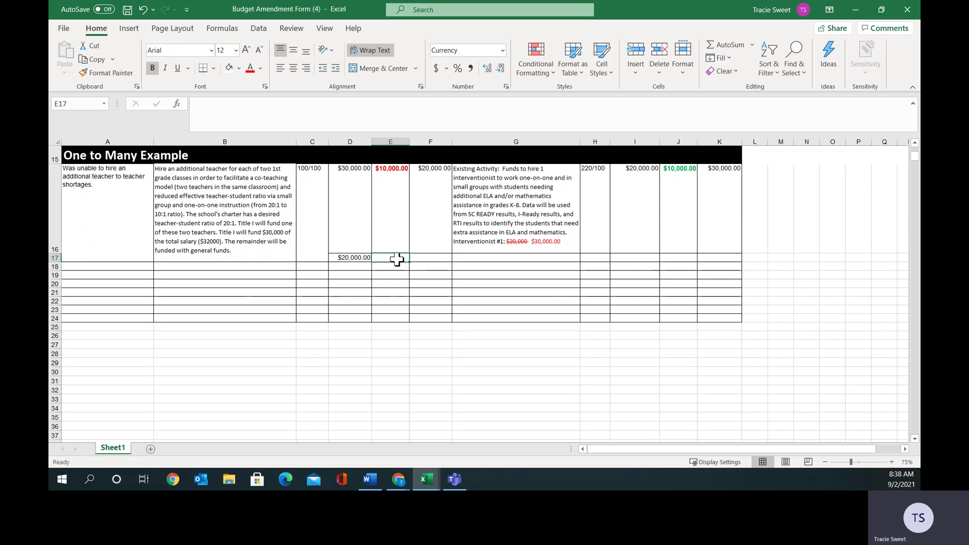
text(15000.00)
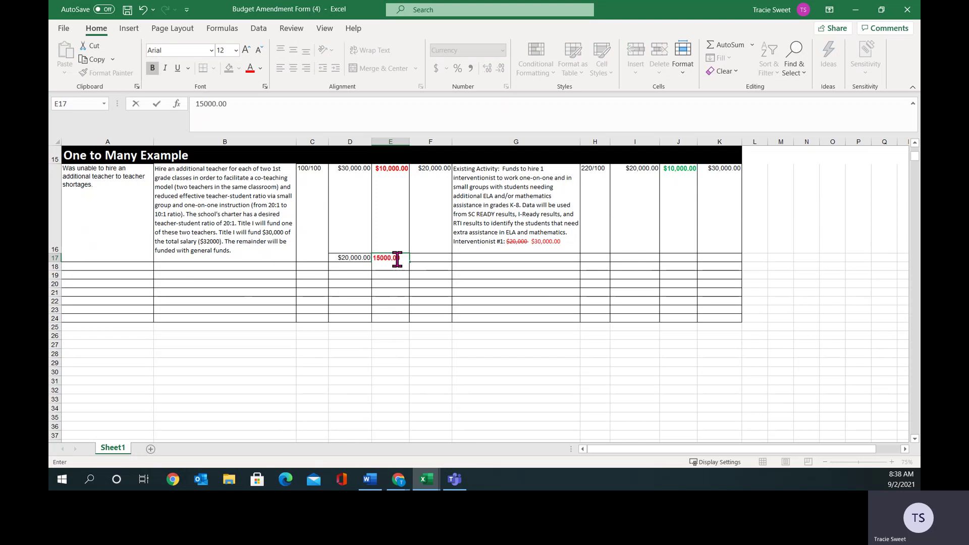
click(424, 257)
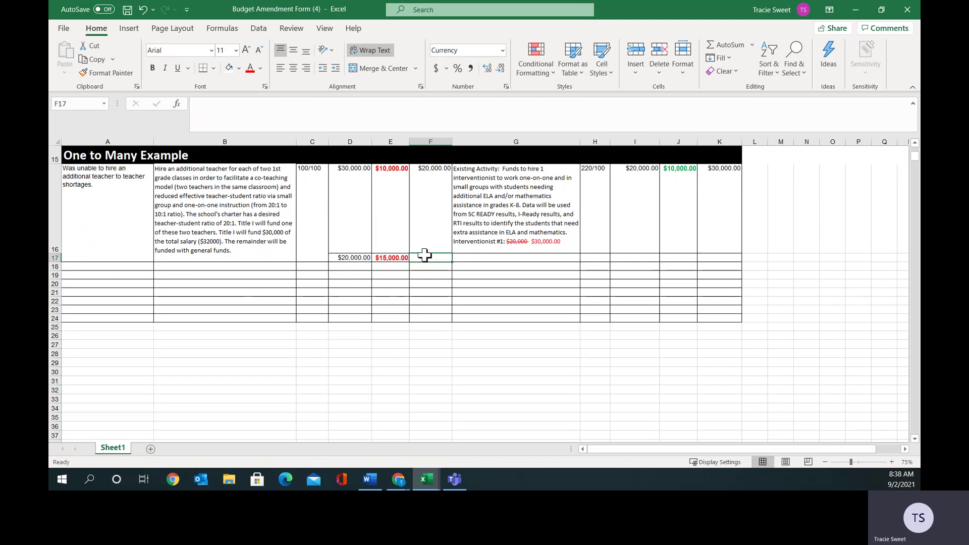
click(430, 188)
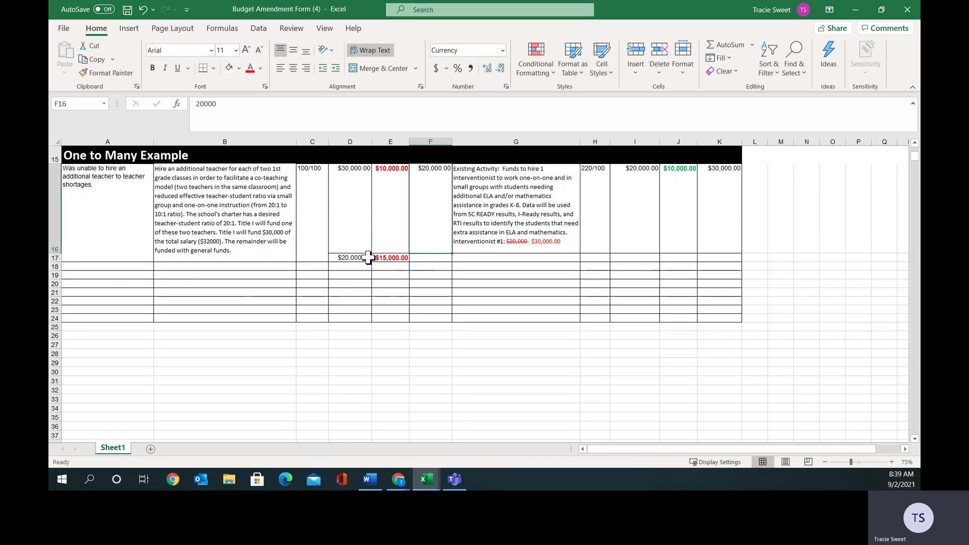
click(389, 259)
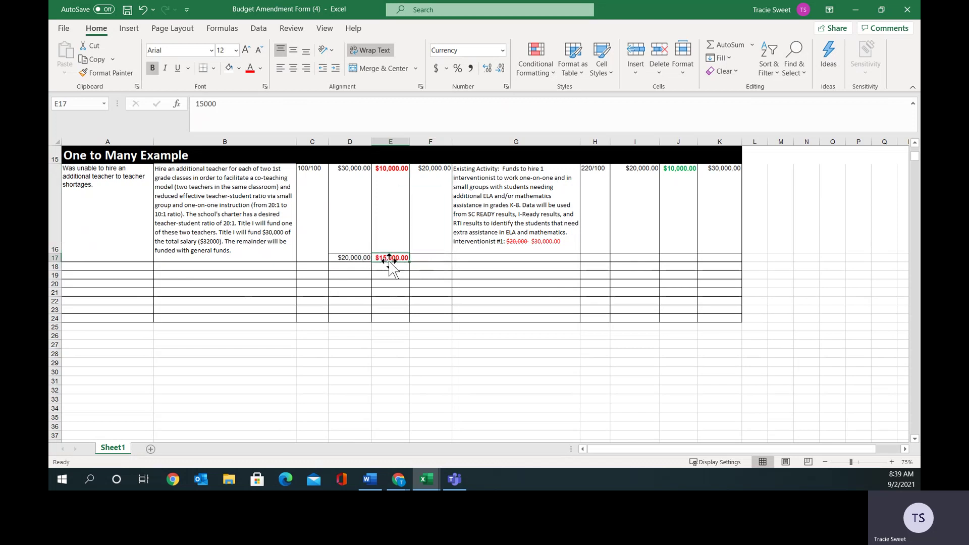
click(422, 259)
text(500.00)
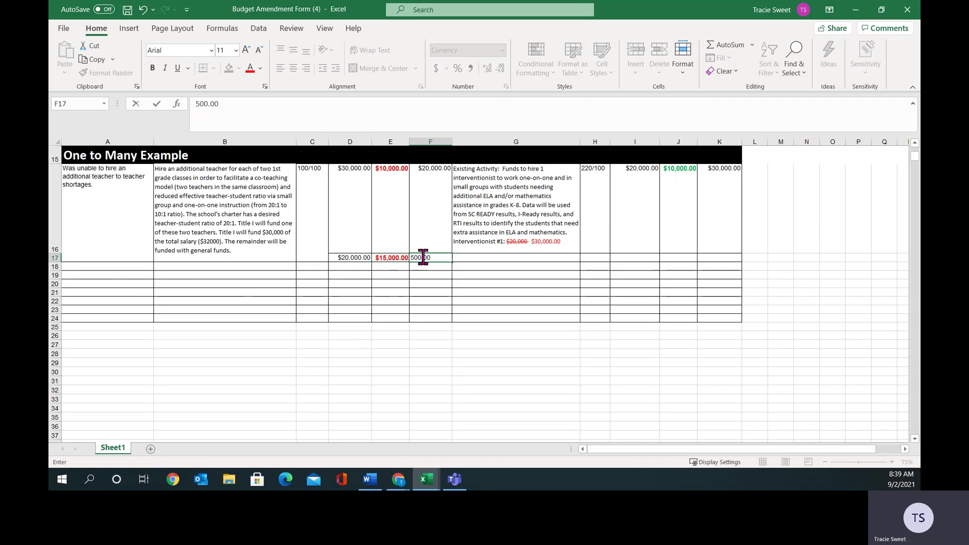
click(427, 257)
click(458, 262)
click(432, 259)
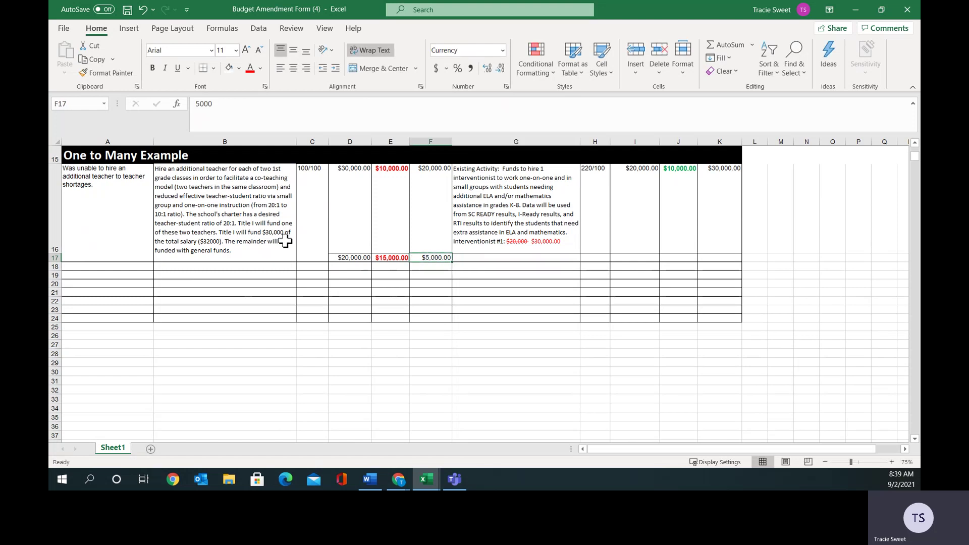
click(227, 216)
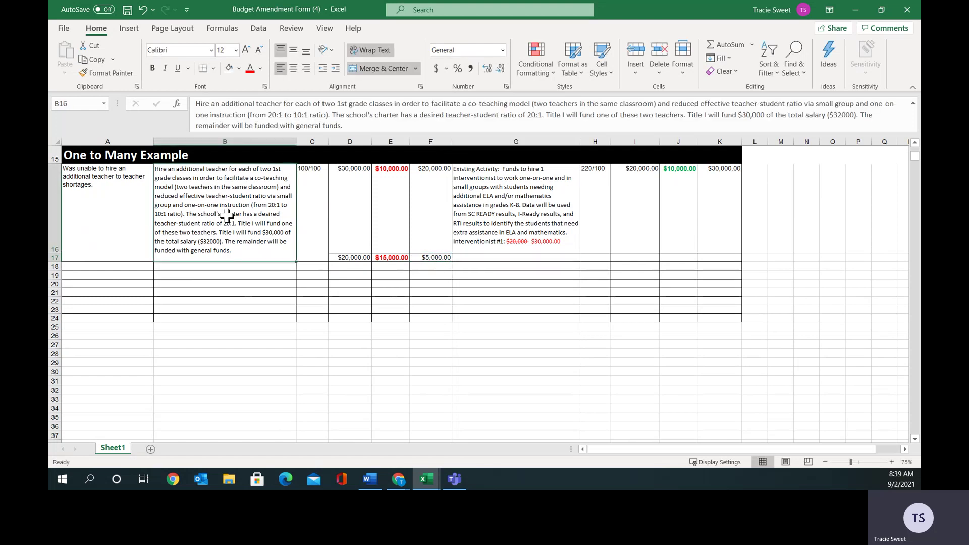
click(479, 256)
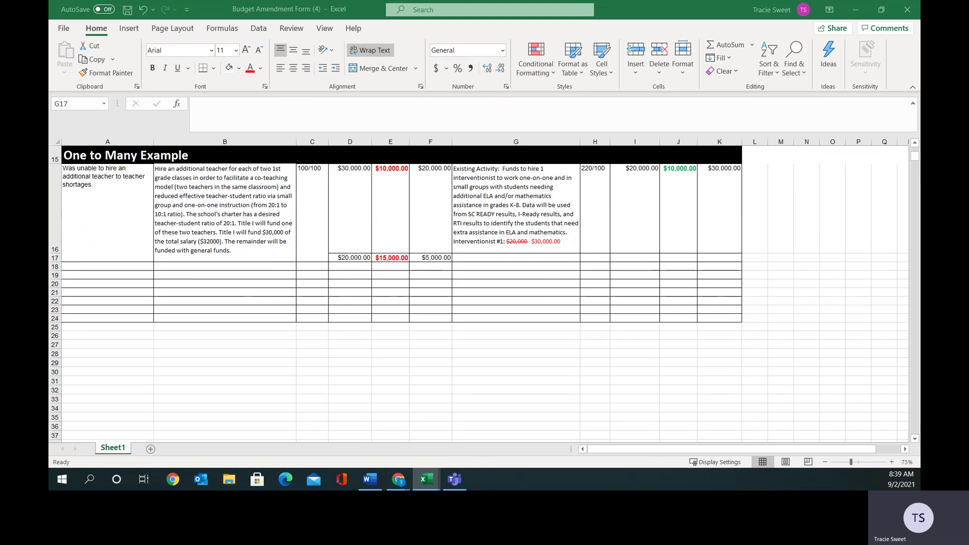
Paste the printing-expenses description into G17 and auto-fit row 17's height.
key(ctrl+c)
click(474, 256)
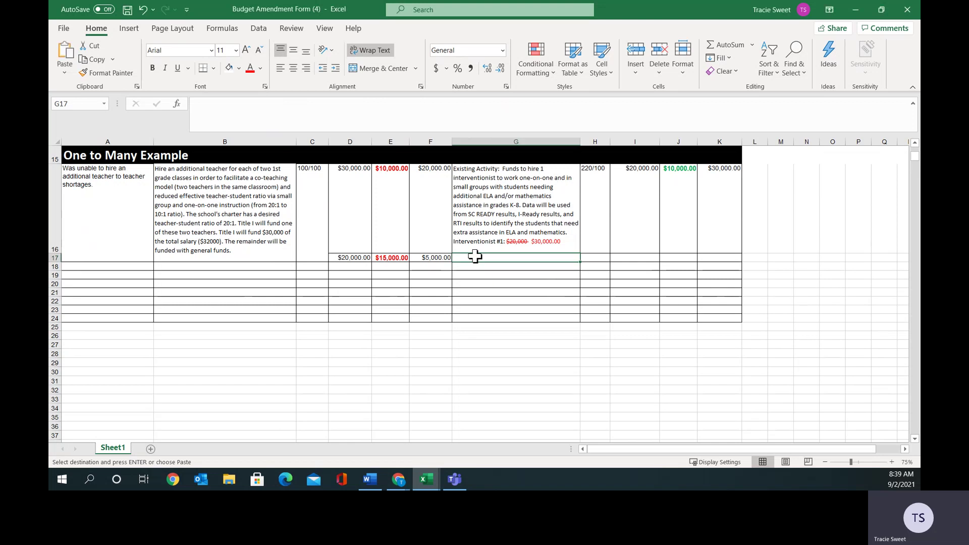
double_click(474, 257)
right_click(474, 254)
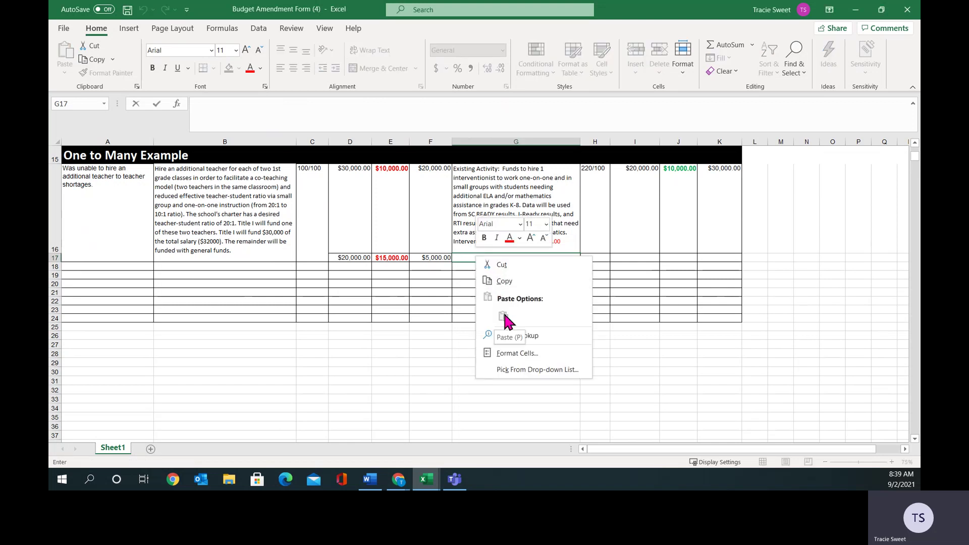
key(Escape)
key(Escape)
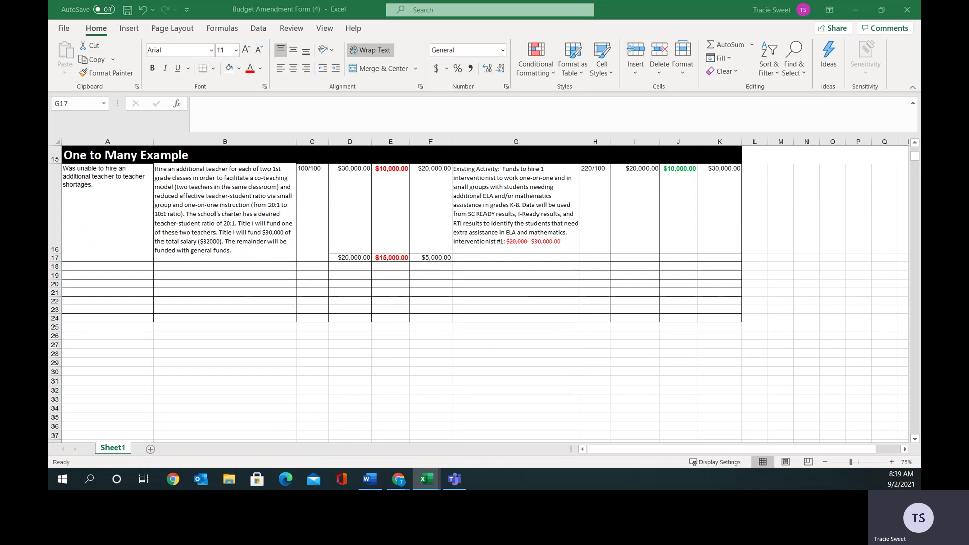
key(ctrl+c)
click(462, 257)
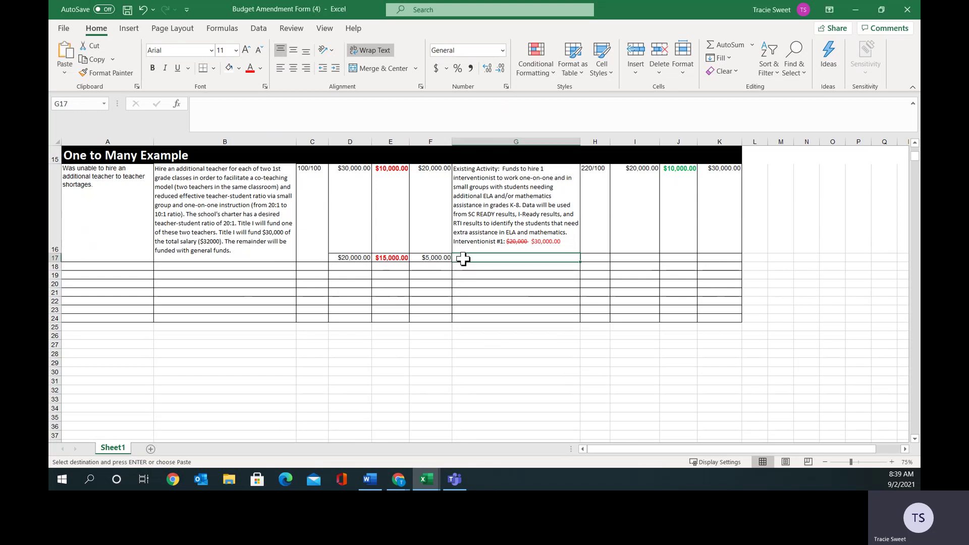
right_click(463, 259)
click(492, 199)
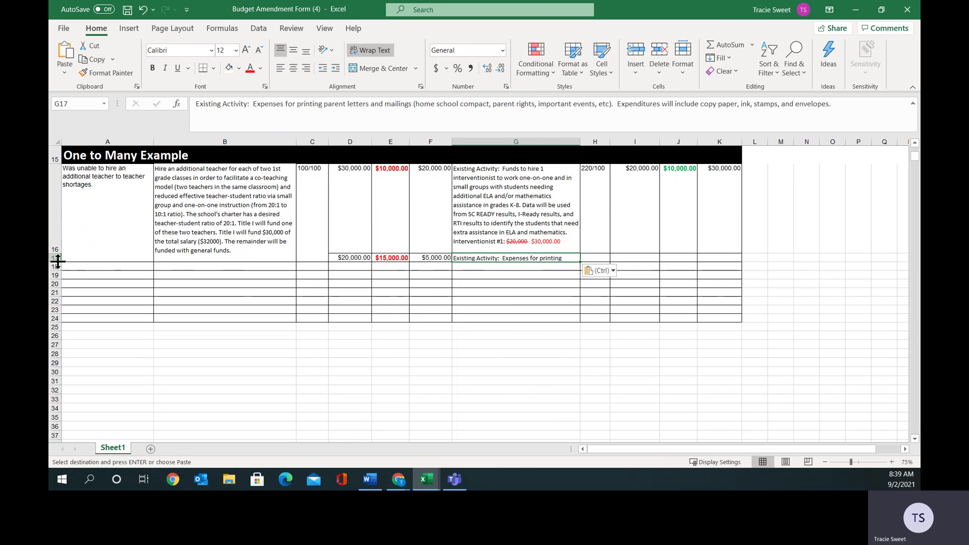
double_click(58, 262)
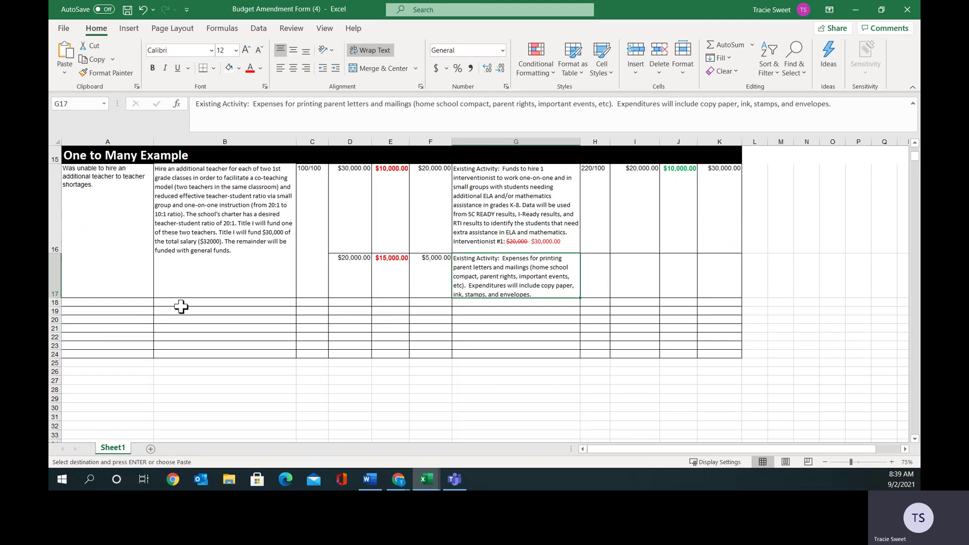
Review the 'Existing Activity:' label in G17's text, then leave the cell.
double_click(463, 261)
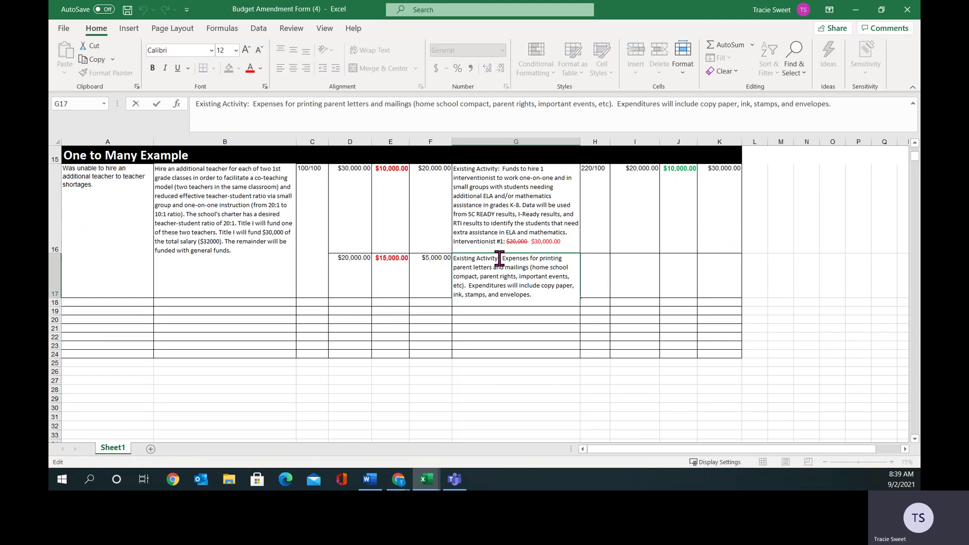
drag(501, 259, 454, 259)
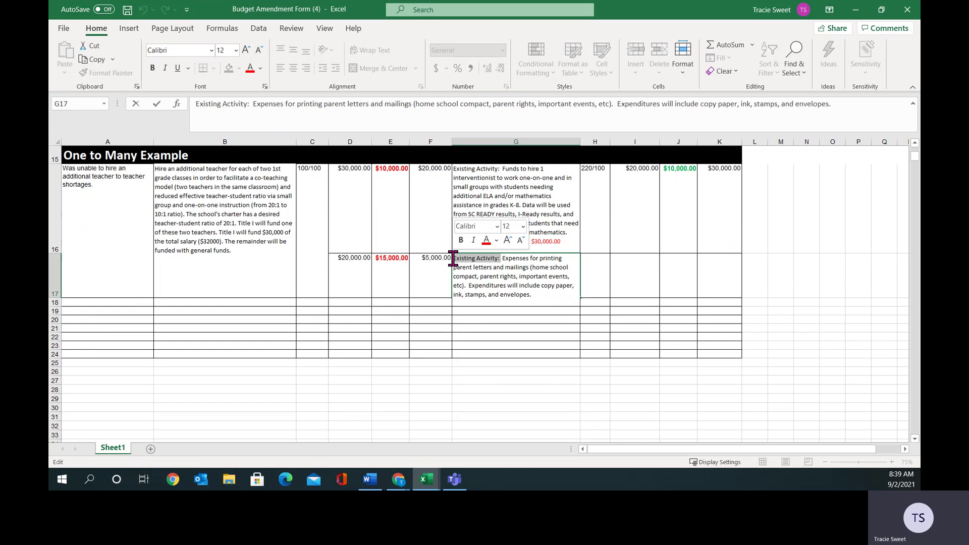
click(549, 276)
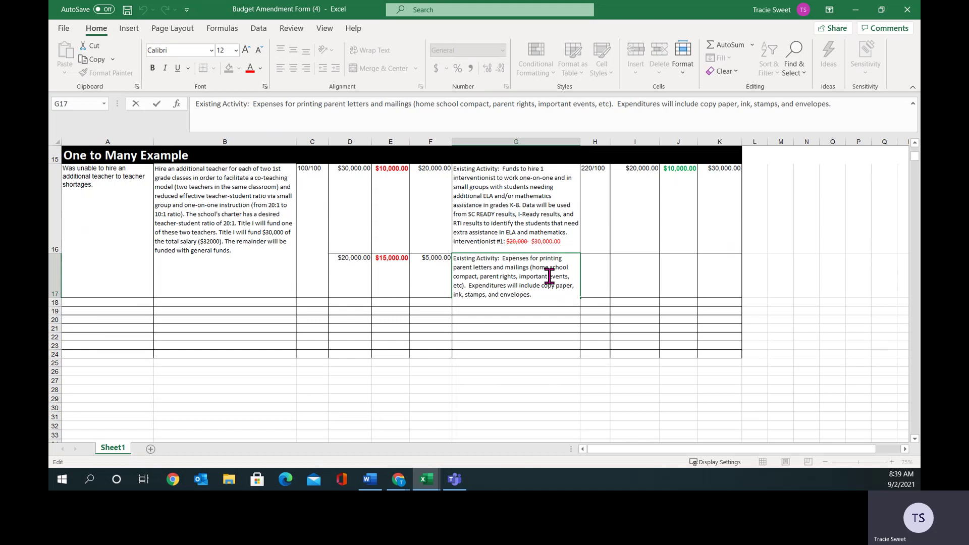
click(592, 281)
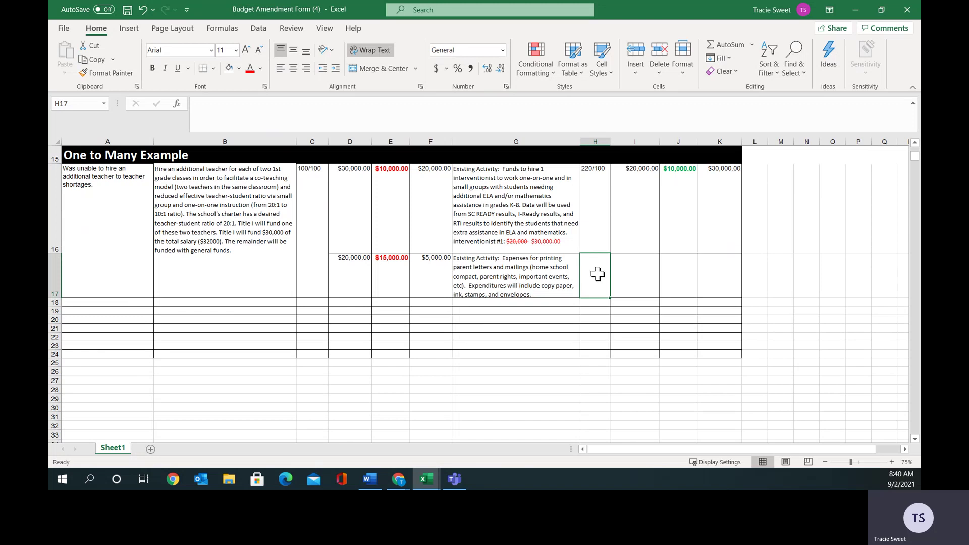
Enter budget code 188/400 in H17 and original cost $975.00 in I17.
text(188)
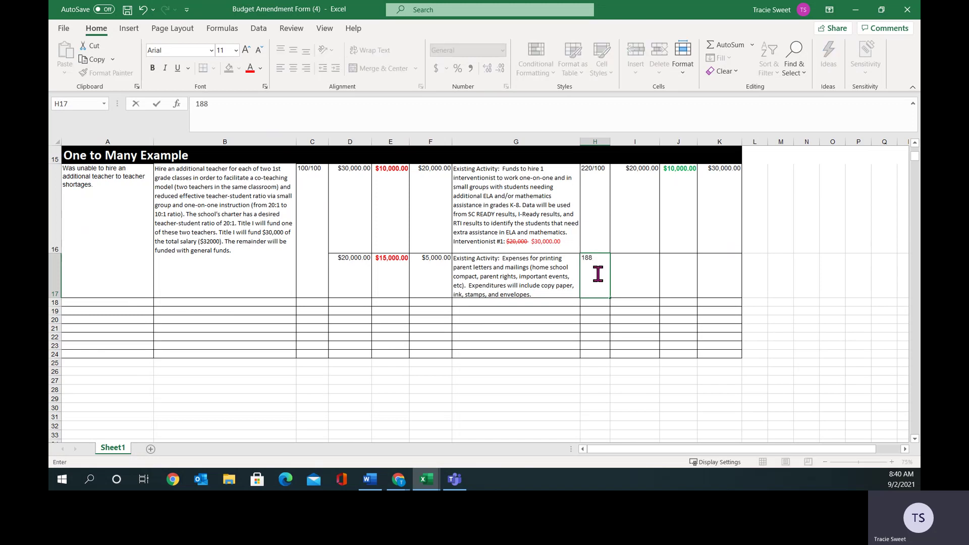
text(/400)
click(634, 271)
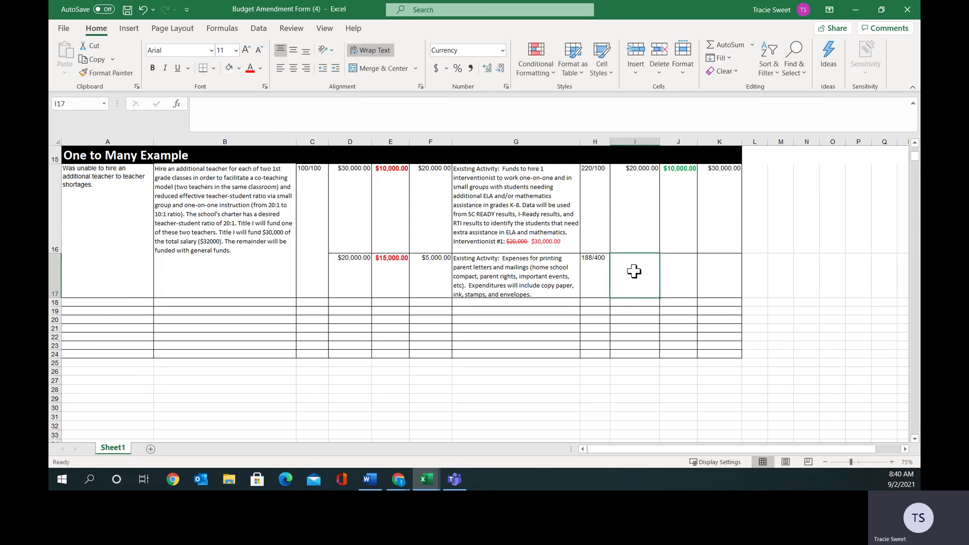
text(97)
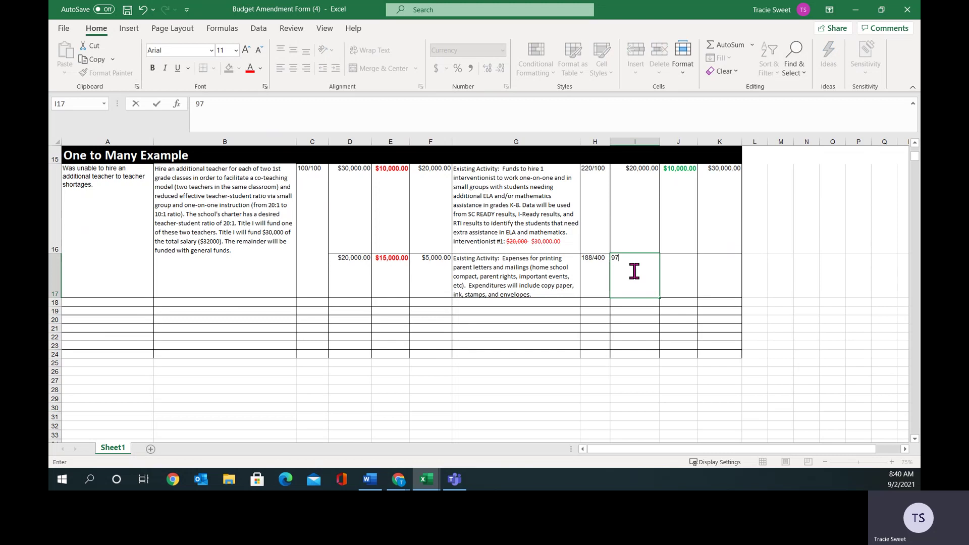
text(5.00)
drag(638, 260, 610, 259)
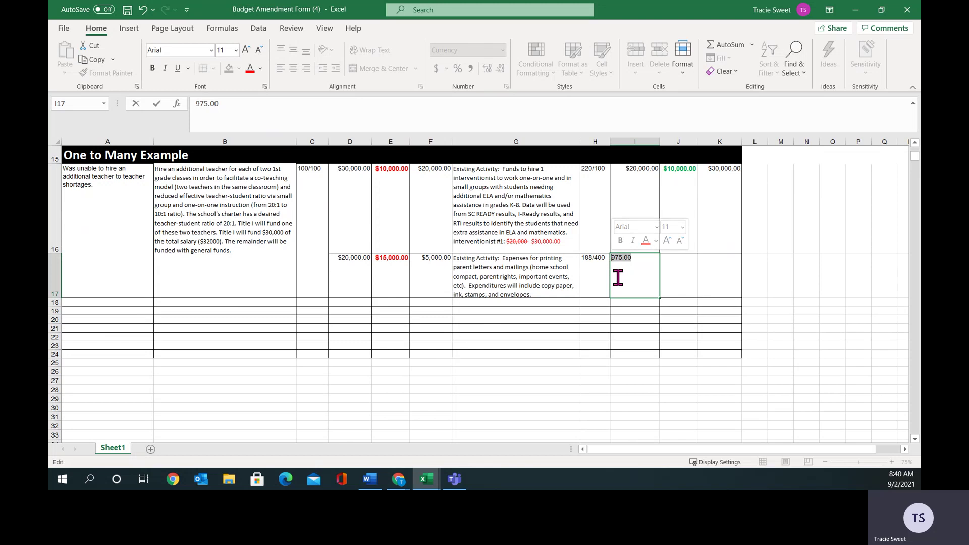
click(679, 281)
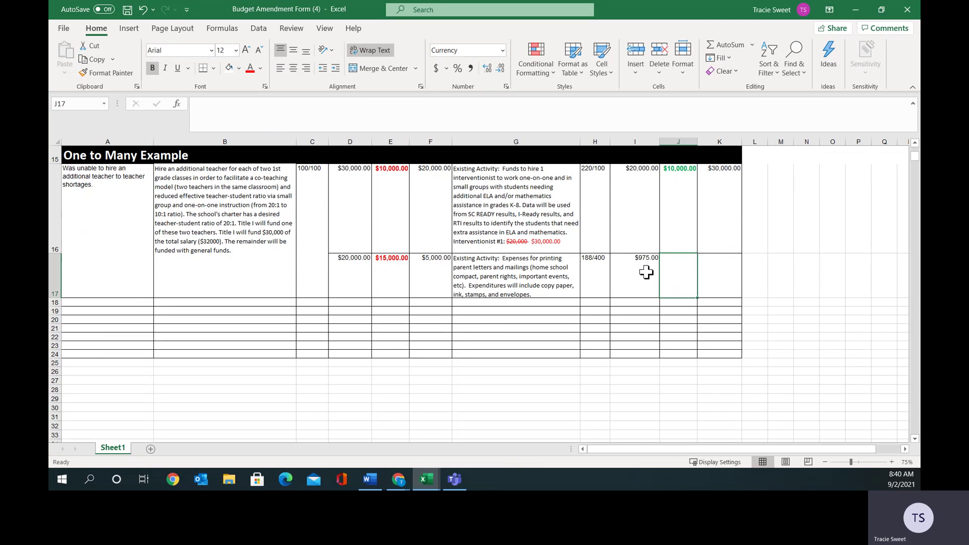
click(646, 272)
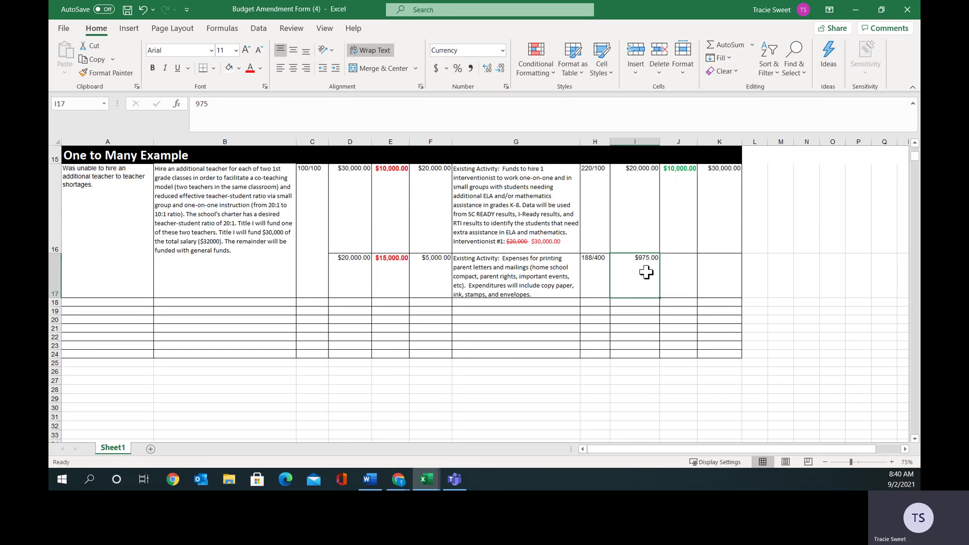
click(684, 273)
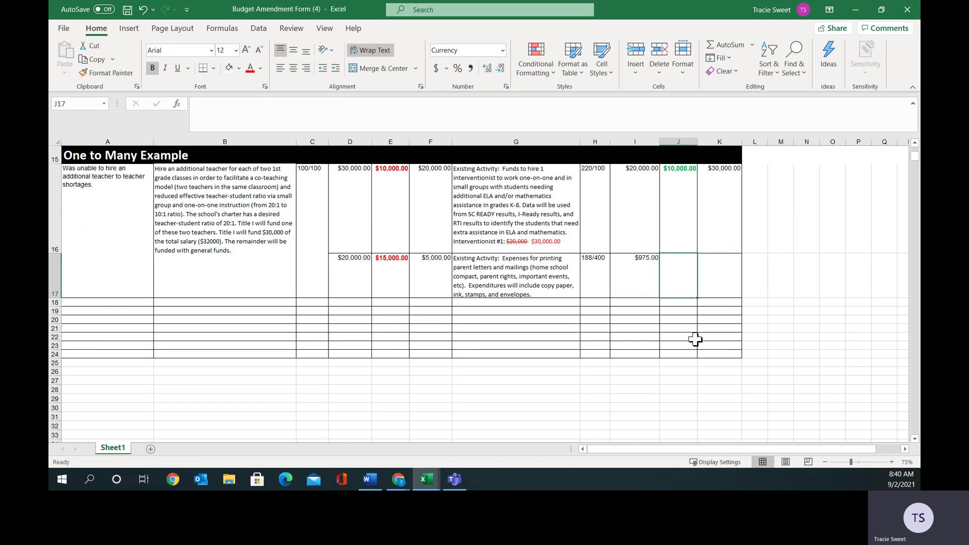
Enter $15,000.00 in J17 and the $15,975.00 total in K17, checking E17 and F17.
click(388, 277)
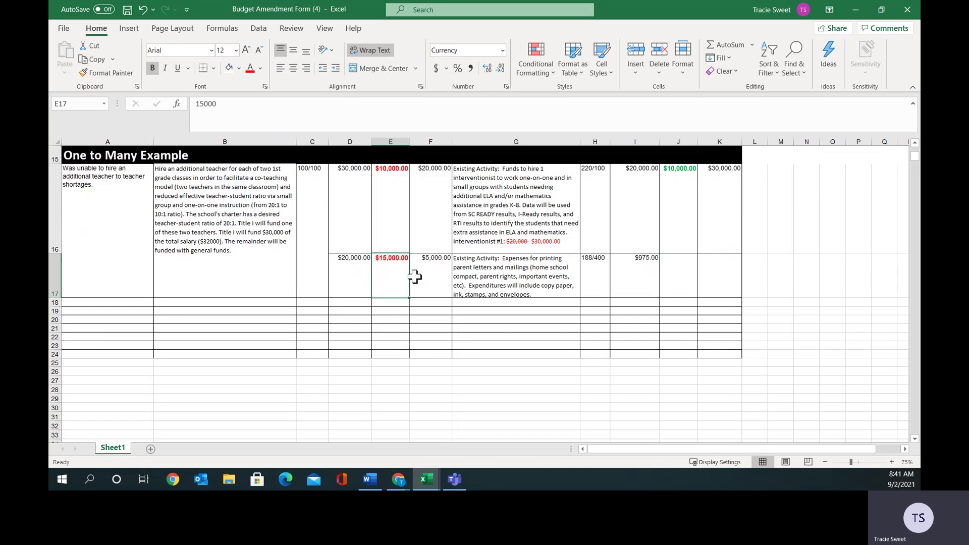
click(675, 275)
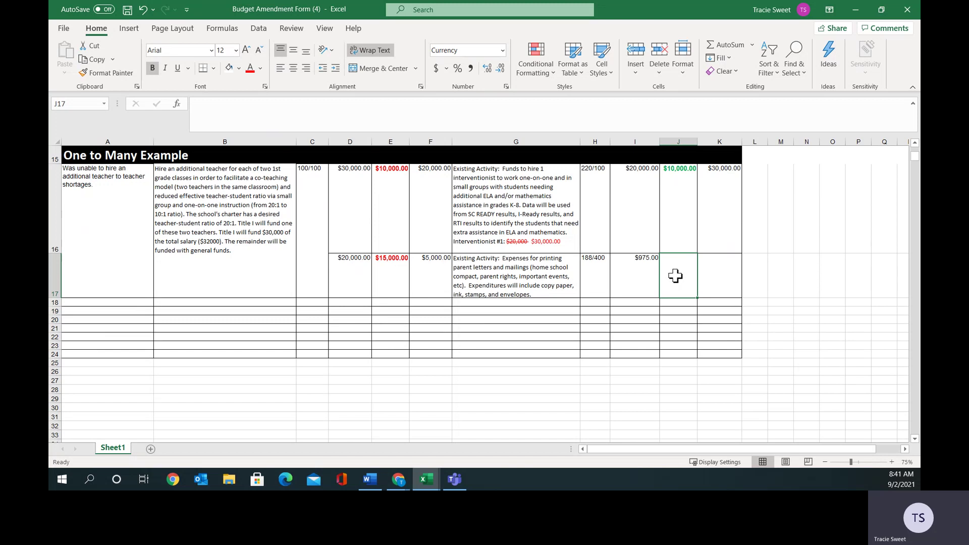
click(397, 275)
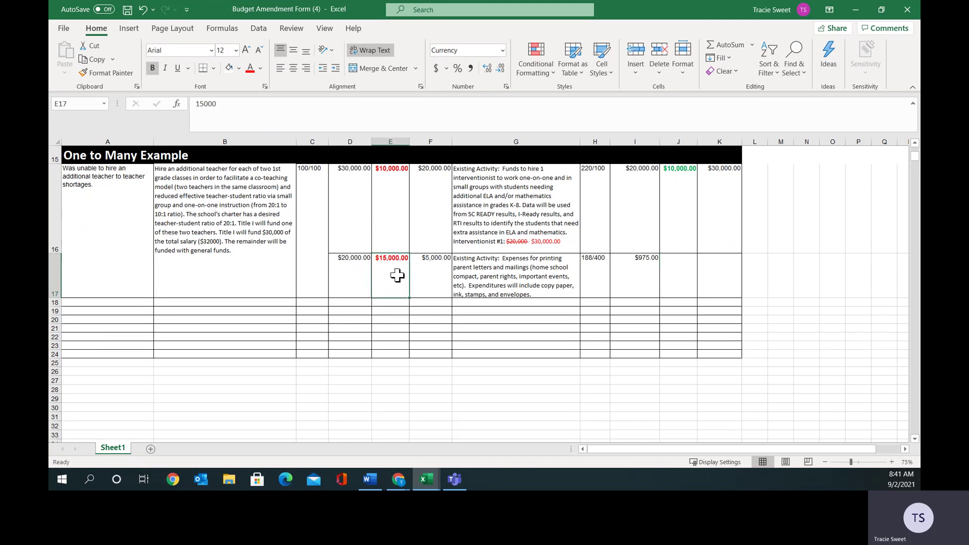
click(686, 270)
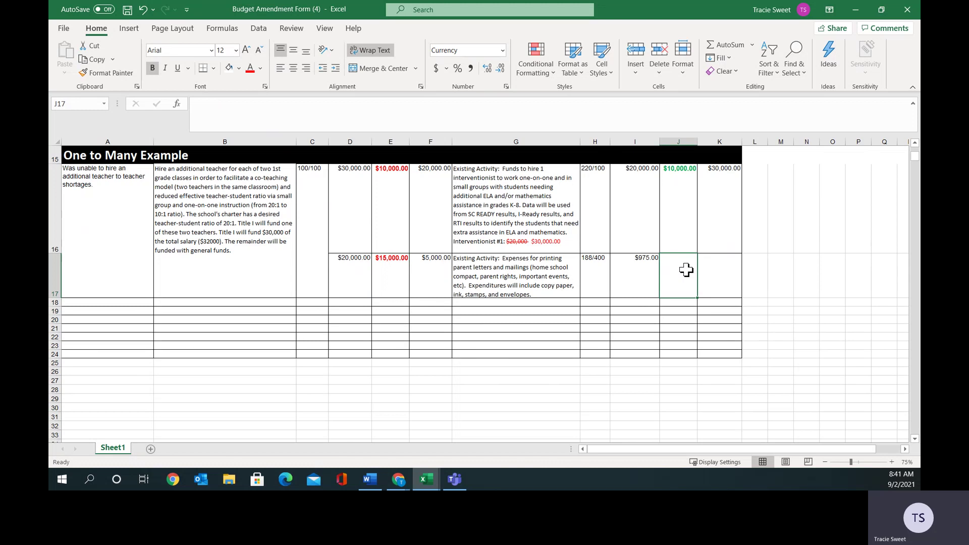
text(15)
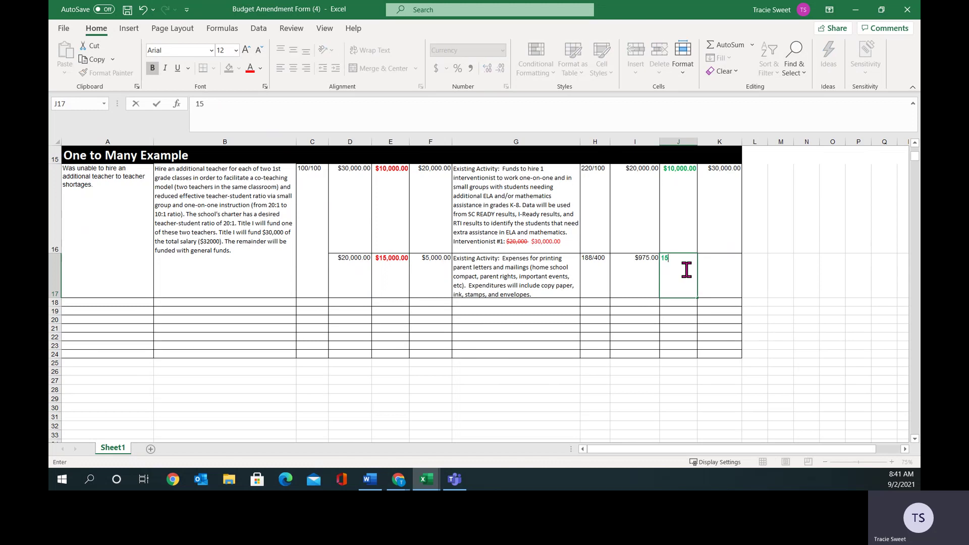
text(000.00)
click(730, 274)
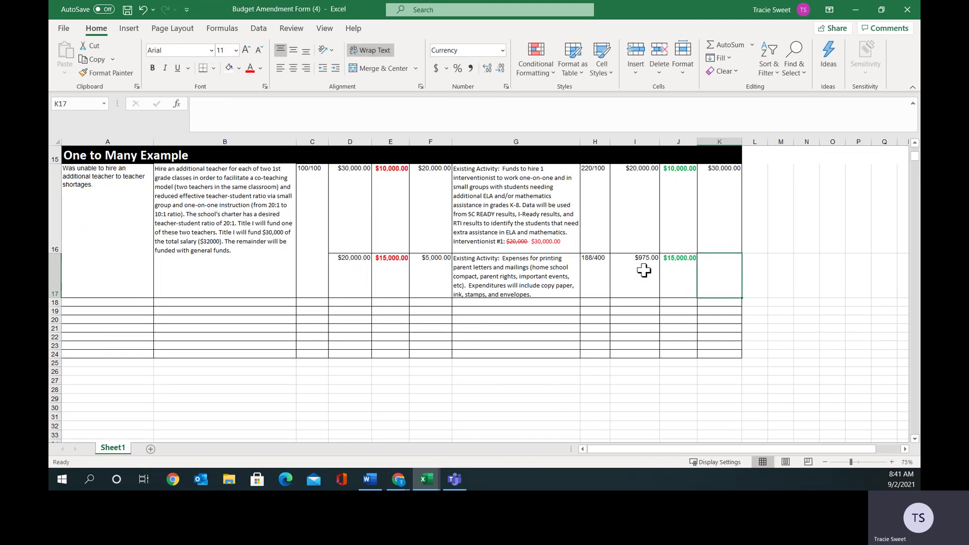
click(677, 272)
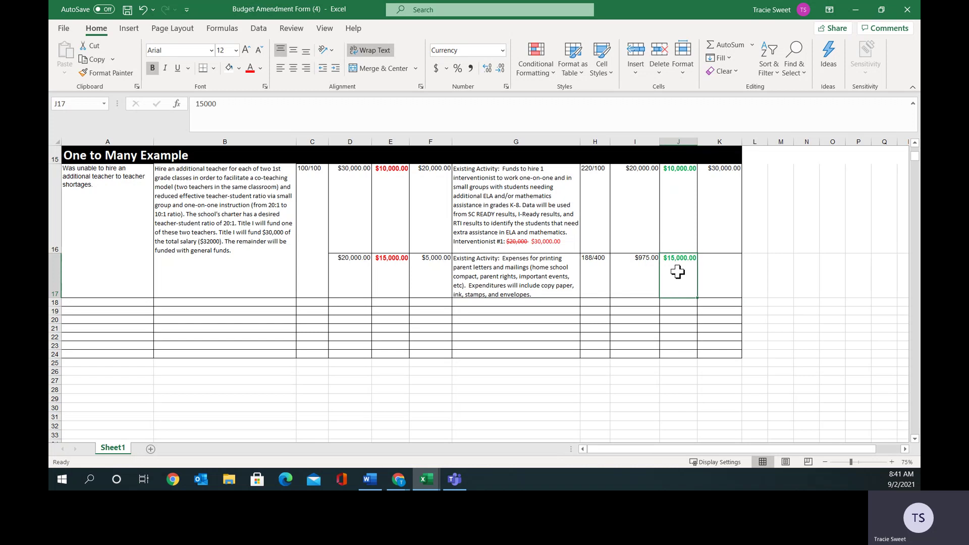
click(717, 271)
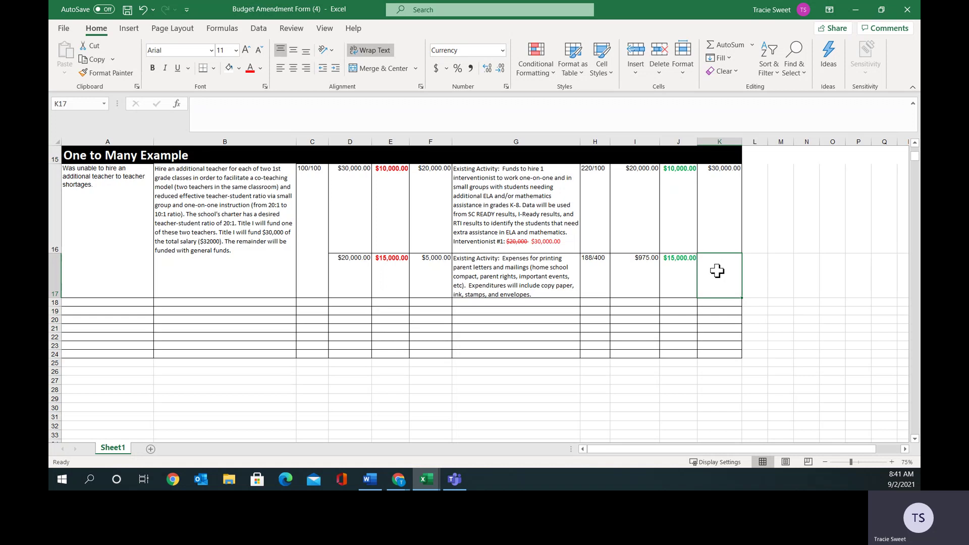
text(15975.00)
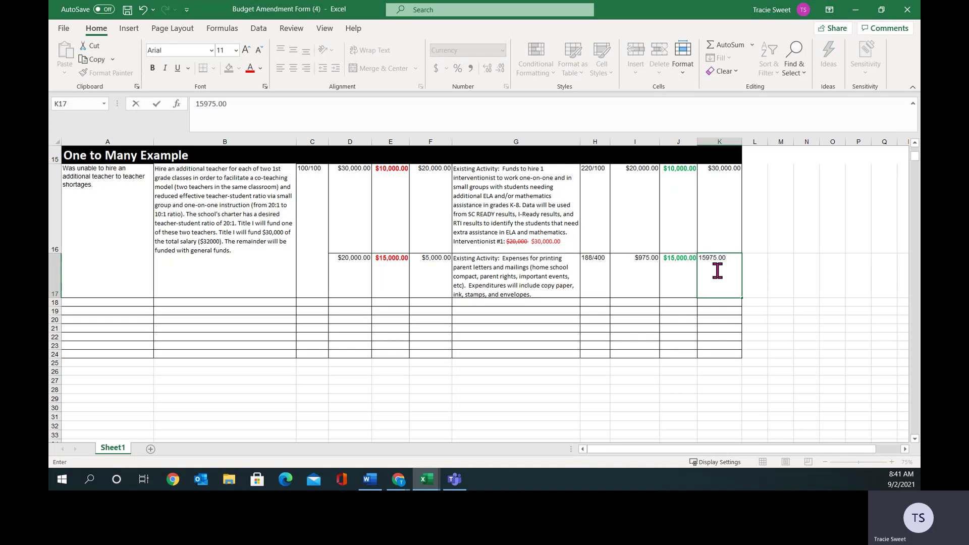
click(753, 271)
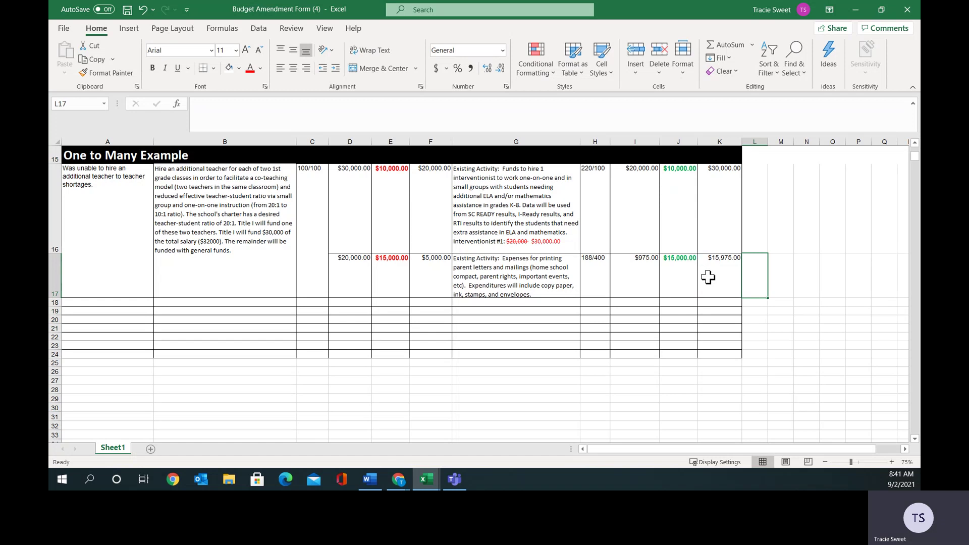
click(424, 278)
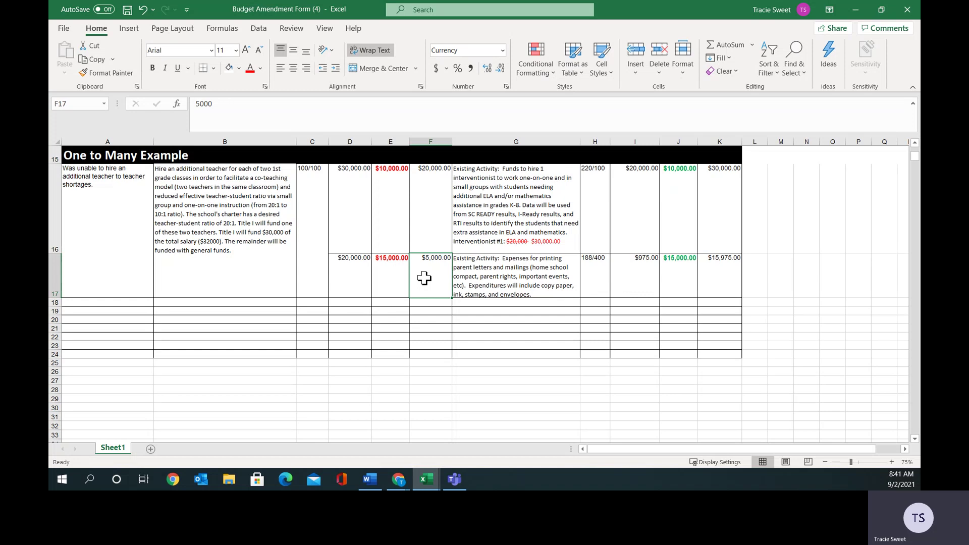
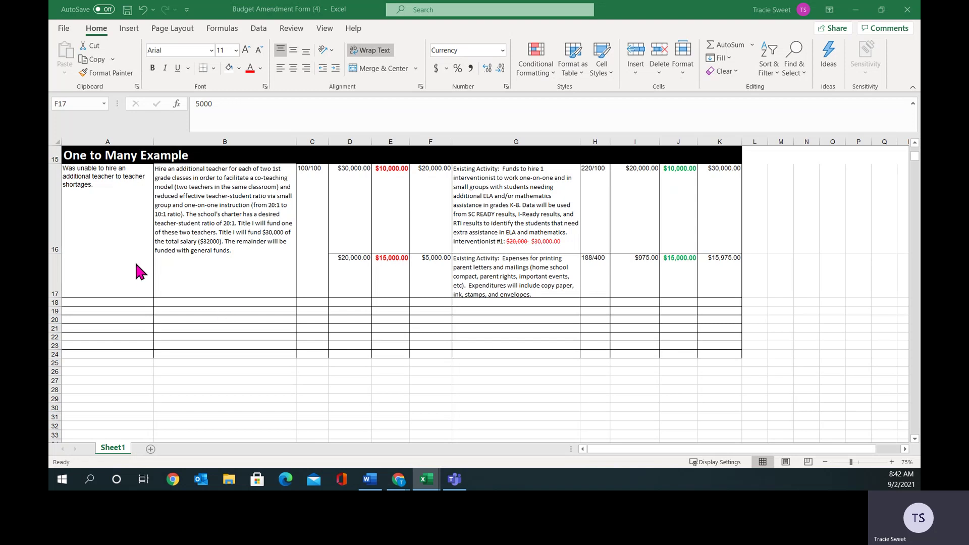
Re-merge A16:A18 into one left-aligned cell.
click(105, 212)
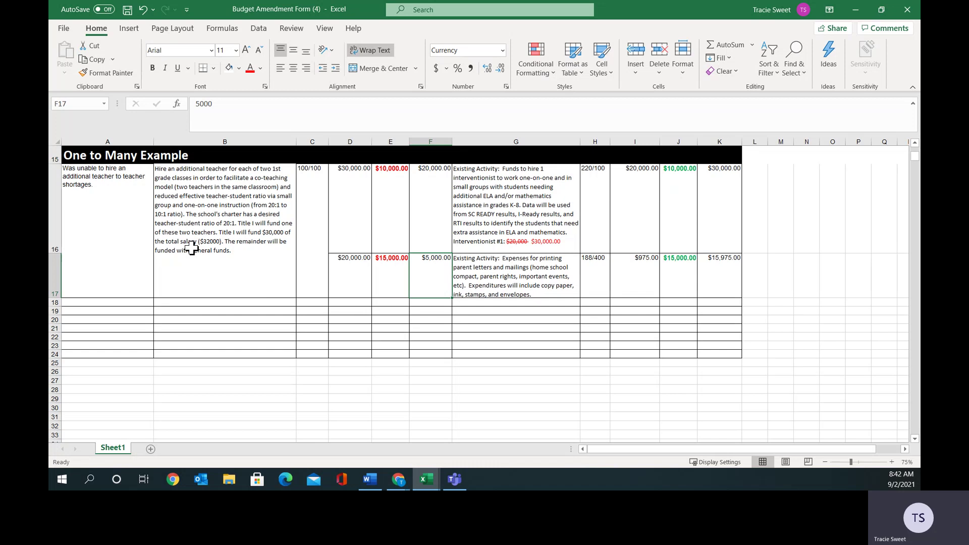
drag(117, 254, 117, 301)
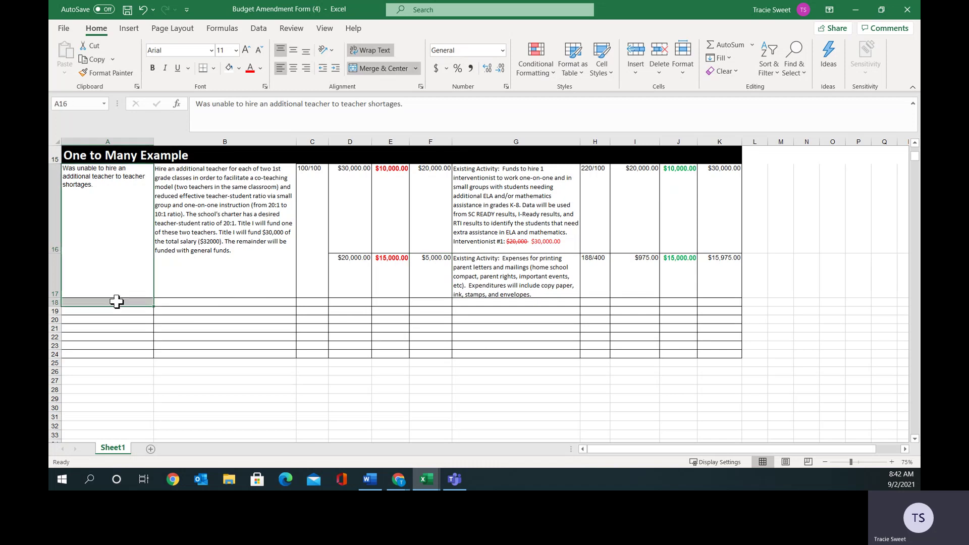
click(377, 71)
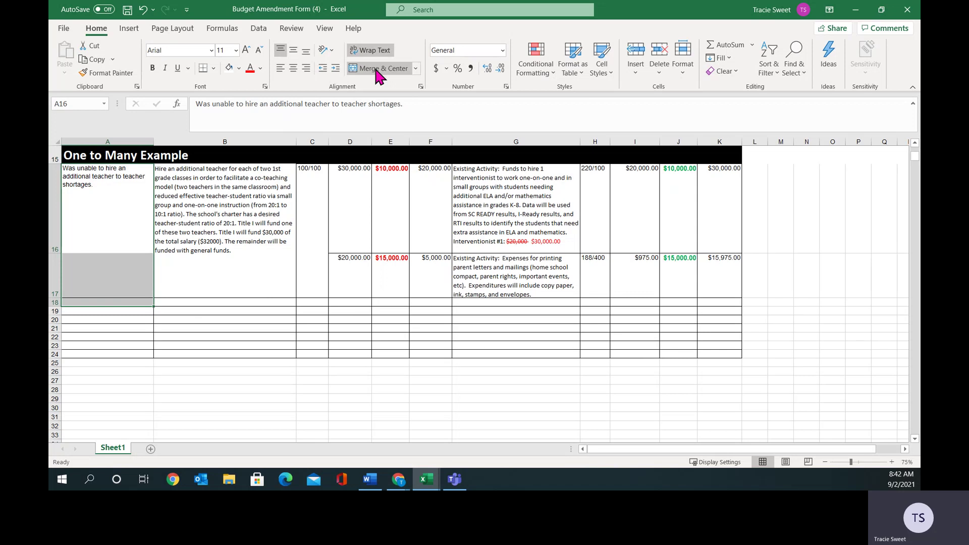
click(376, 70)
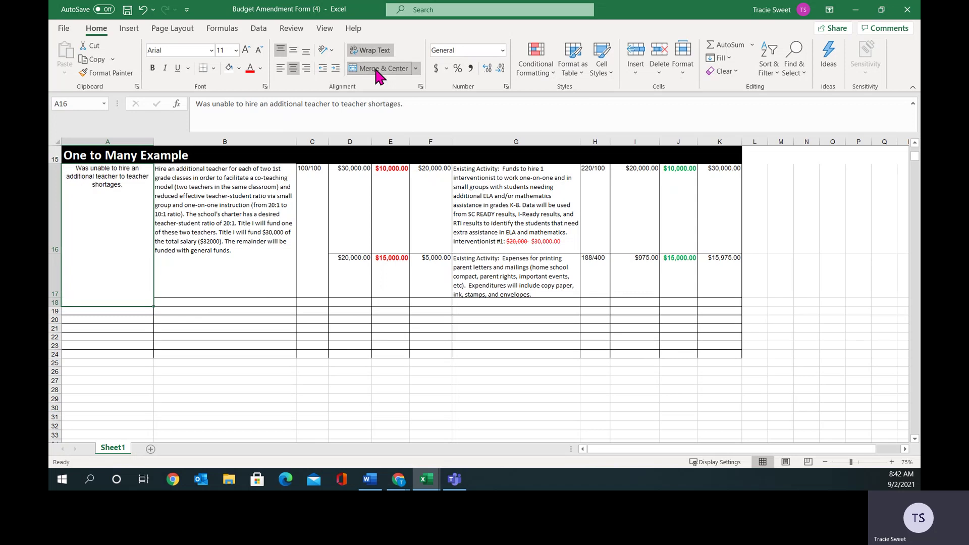
click(281, 71)
Re-merge the column B description, B16:B18, into one left-aligned cell.
click(213, 291)
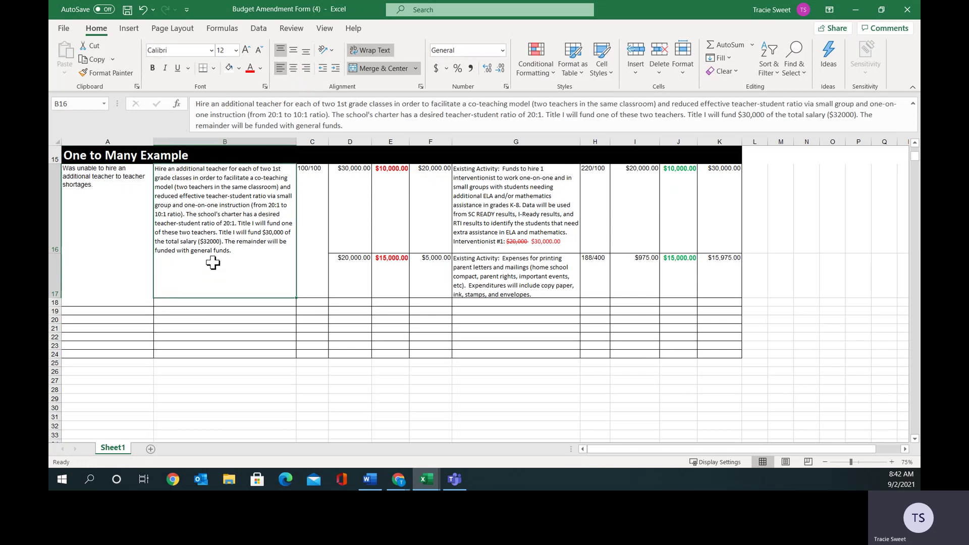
drag(212, 262, 212, 301)
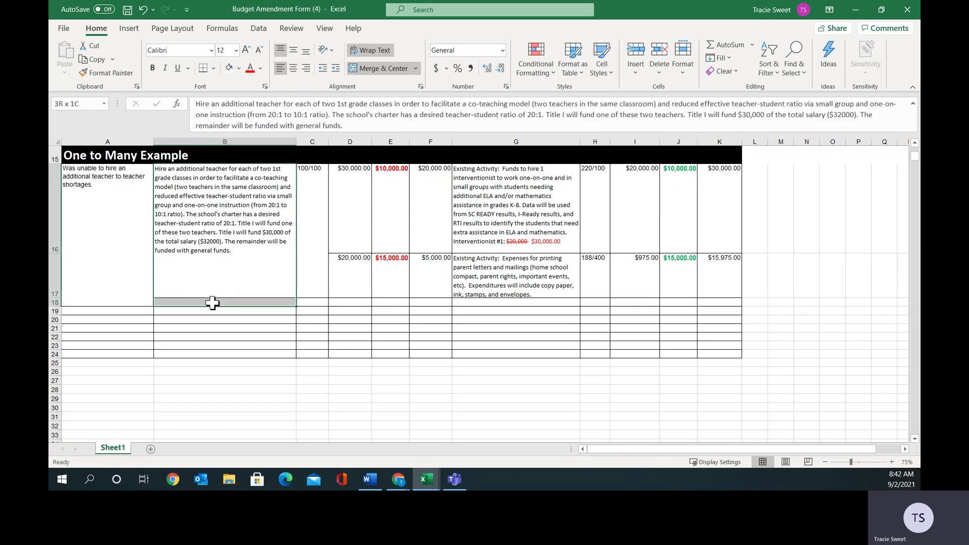
click(365, 69)
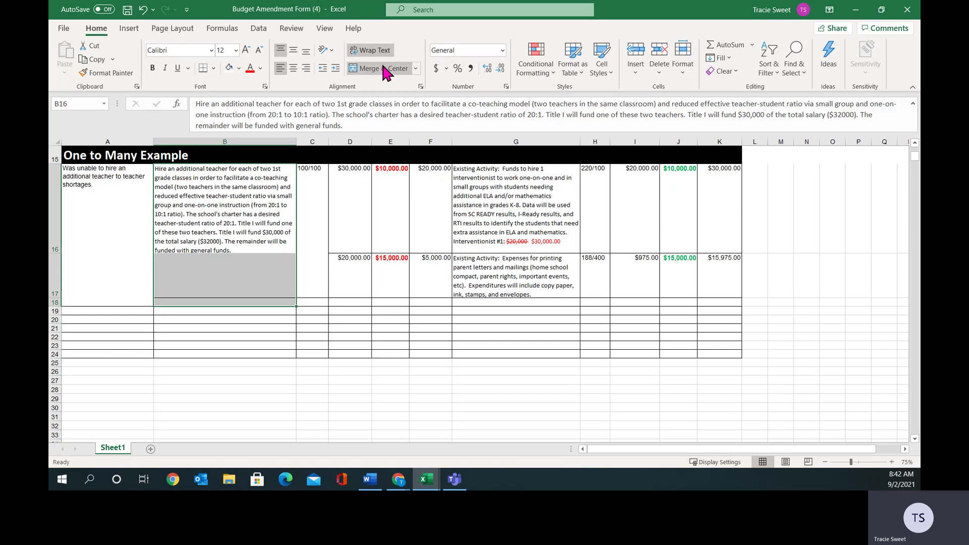
click(382, 67)
click(281, 68)
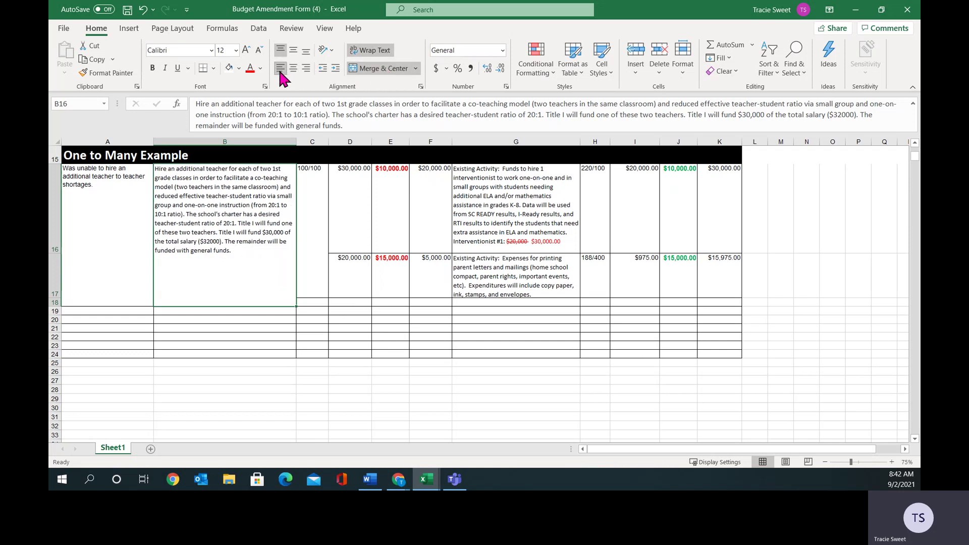
Re-merge the 100/100 cell C16:C18 into one left-aligned cell, then check column B.
click(310, 290)
drag(310, 299, 310, 302)
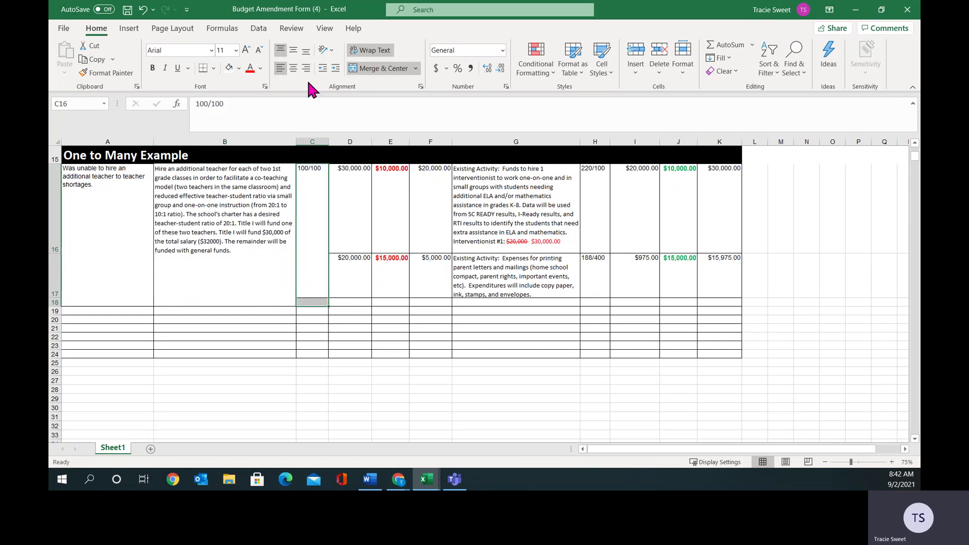
click(366, 68)
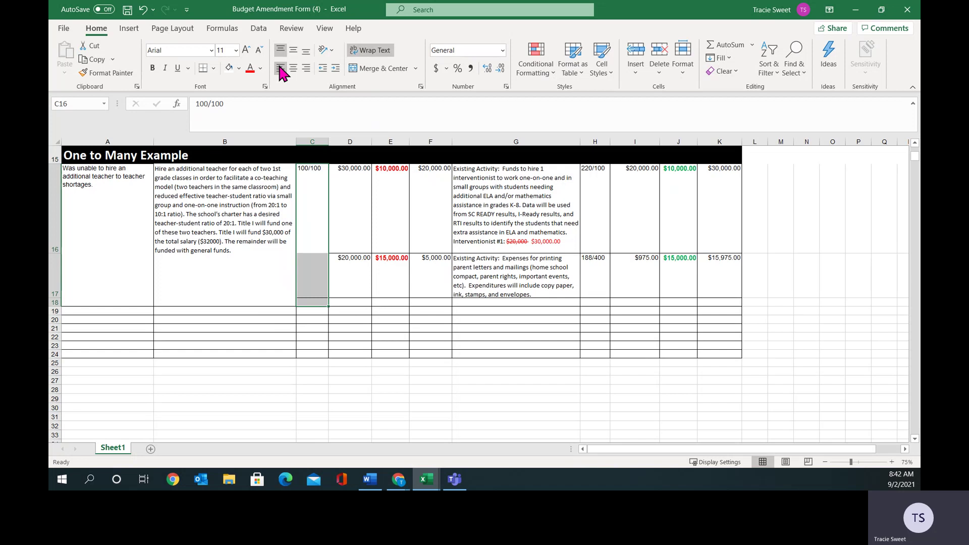
click(386, 69)
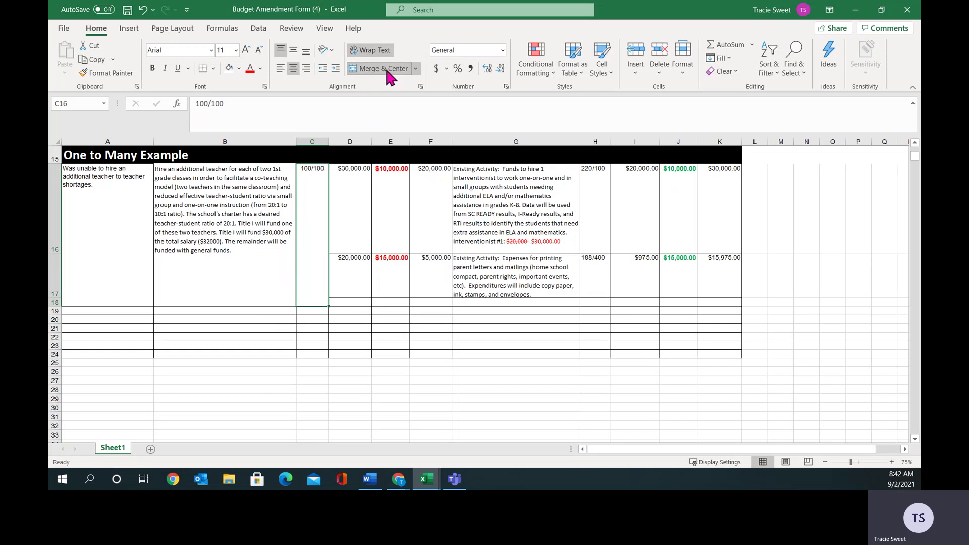
click(280, 67)
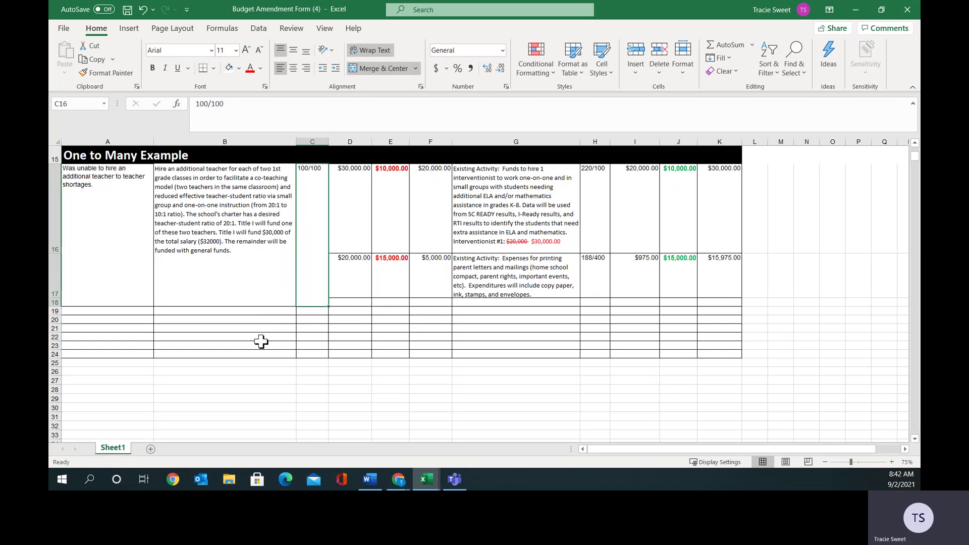
click(235, 279)
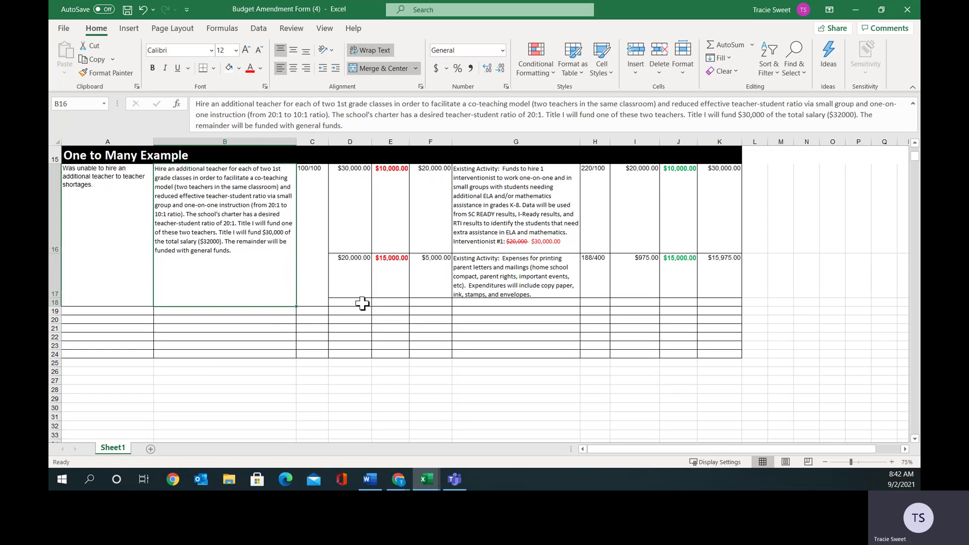
Enter $5,000.00 in D18 and E18 and $0.00 in F18.
click(363, 303)
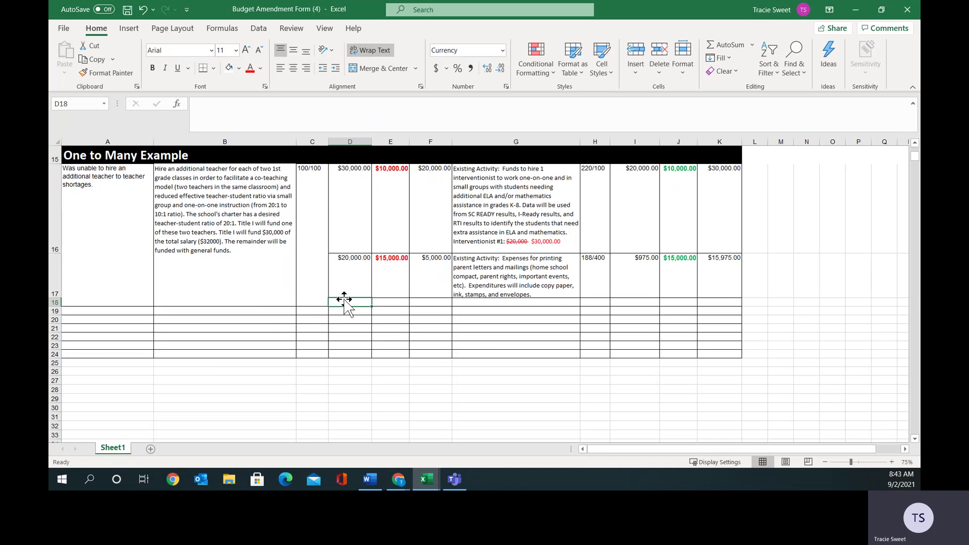
text(5000.00)
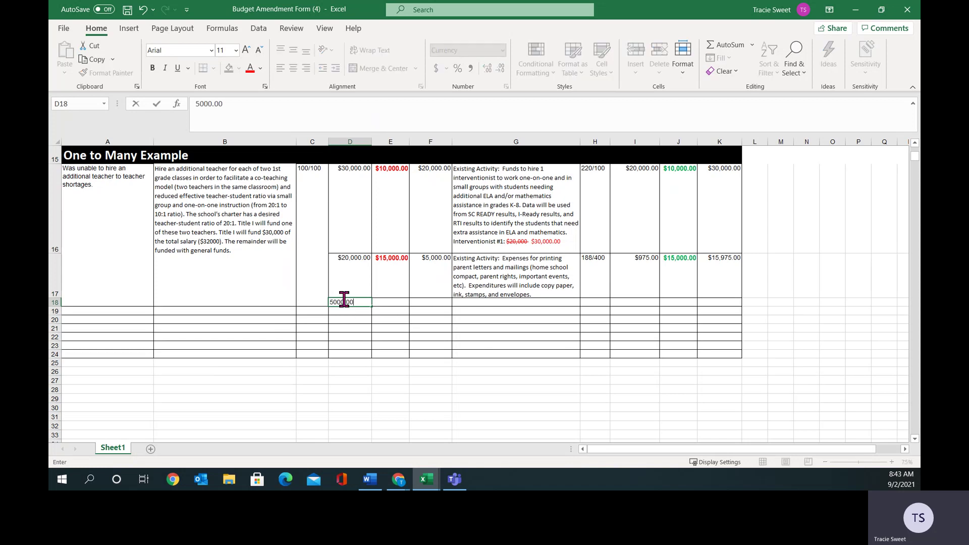
click(382, 302)
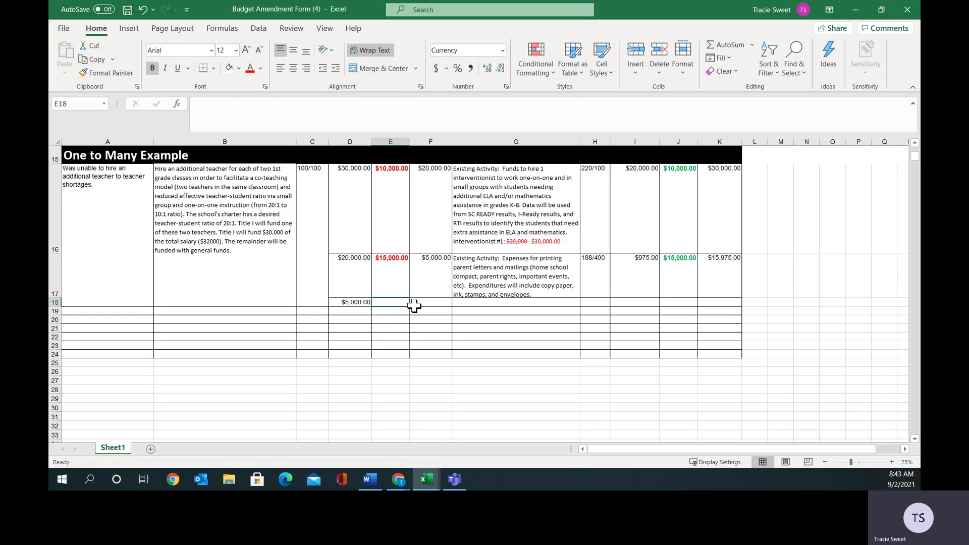
text(5000.000)
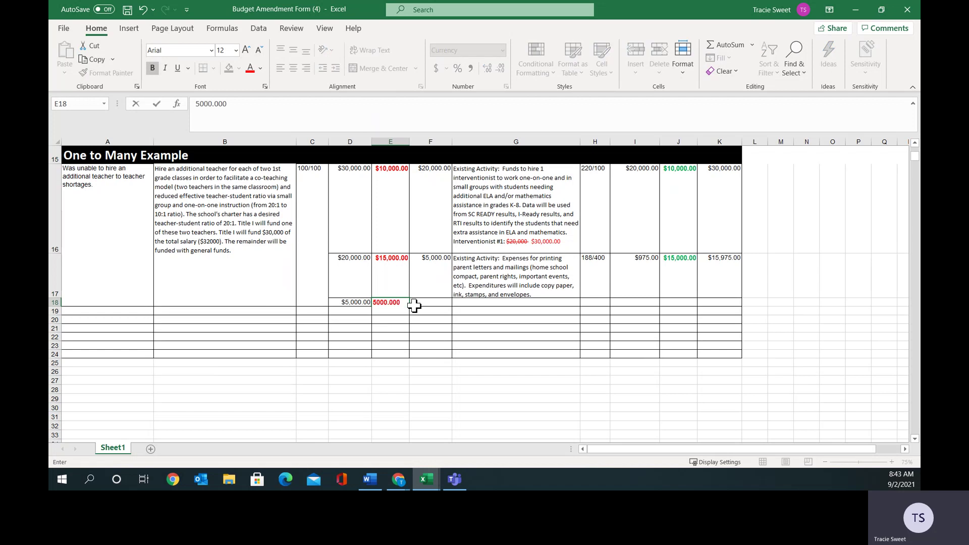
click(431, 301)
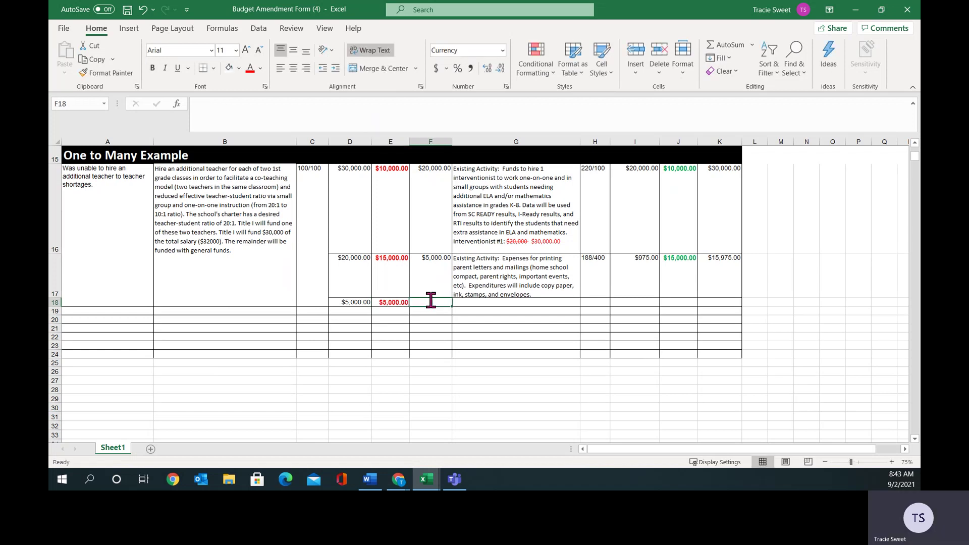
text(0.00)
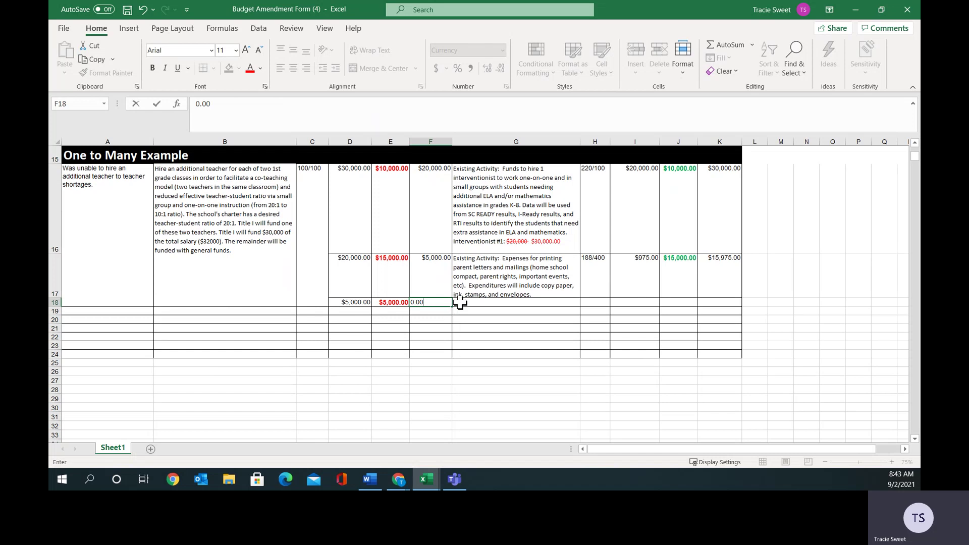
click(456, 302)
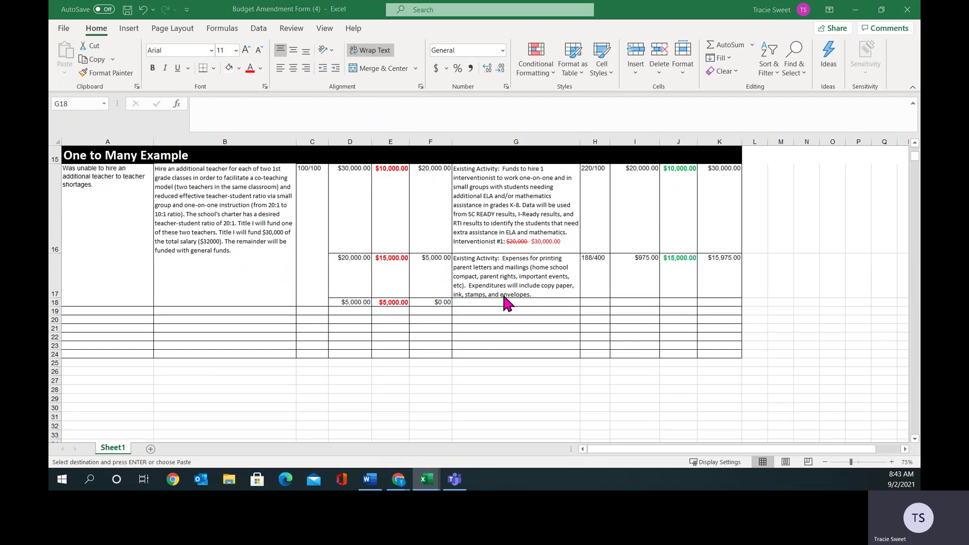
Paste the site-licenses activity text into G18, auto-fit row 18, and enter 100/300 in H18.
click(478, 302)
right_click(478, 302)
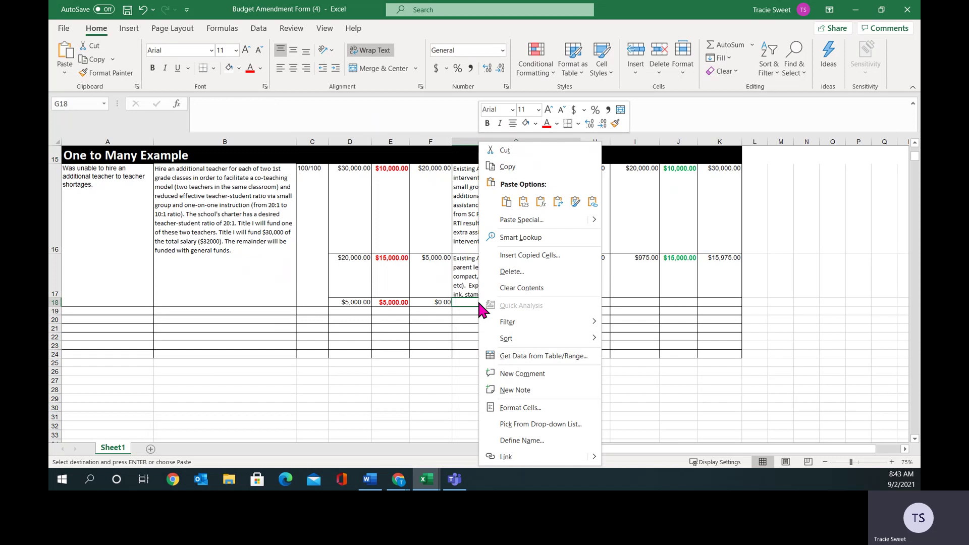
click(499, 199)
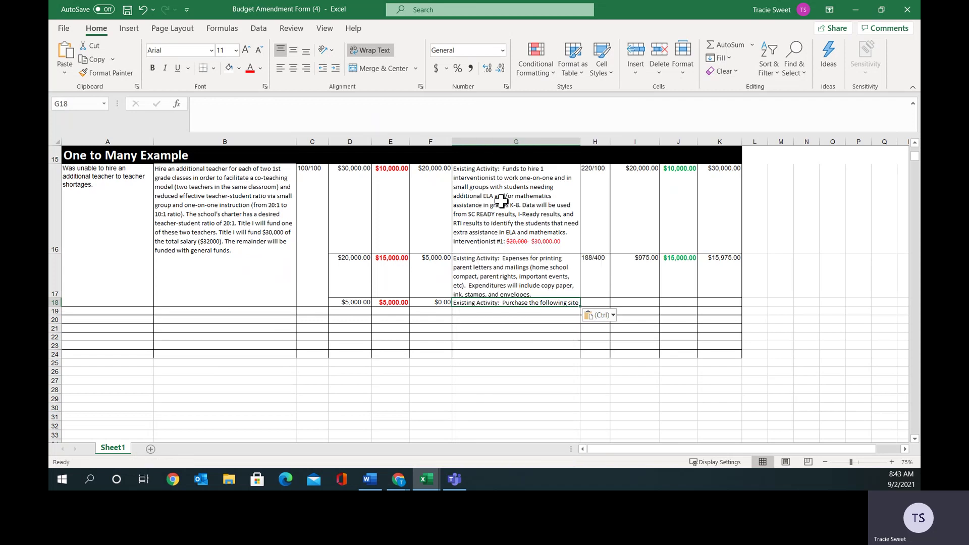
double_click(52, 306)
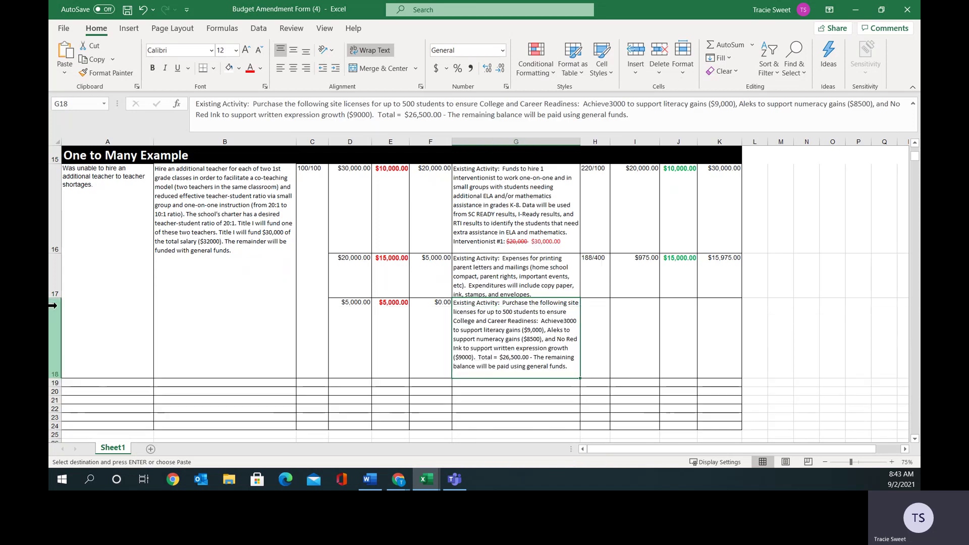
click(600, 318)
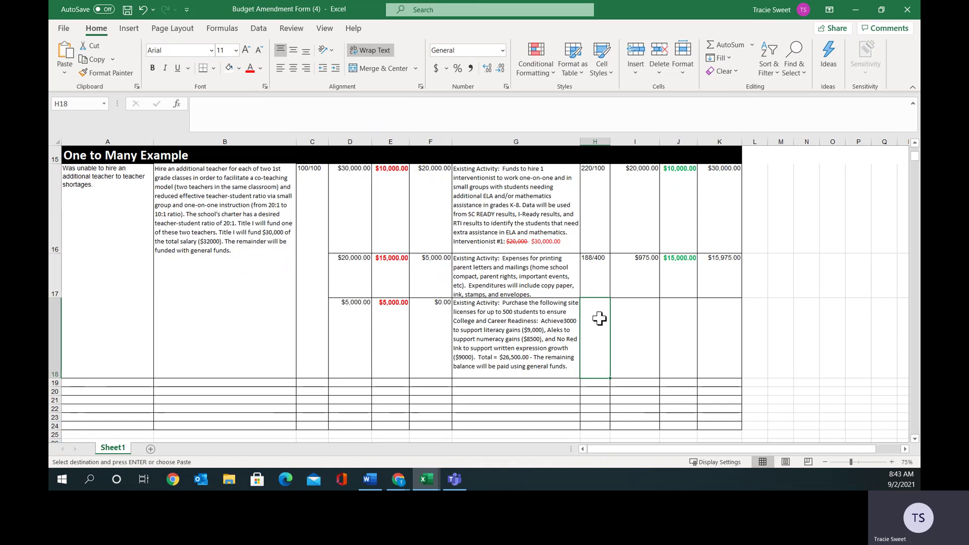
text(100/300)
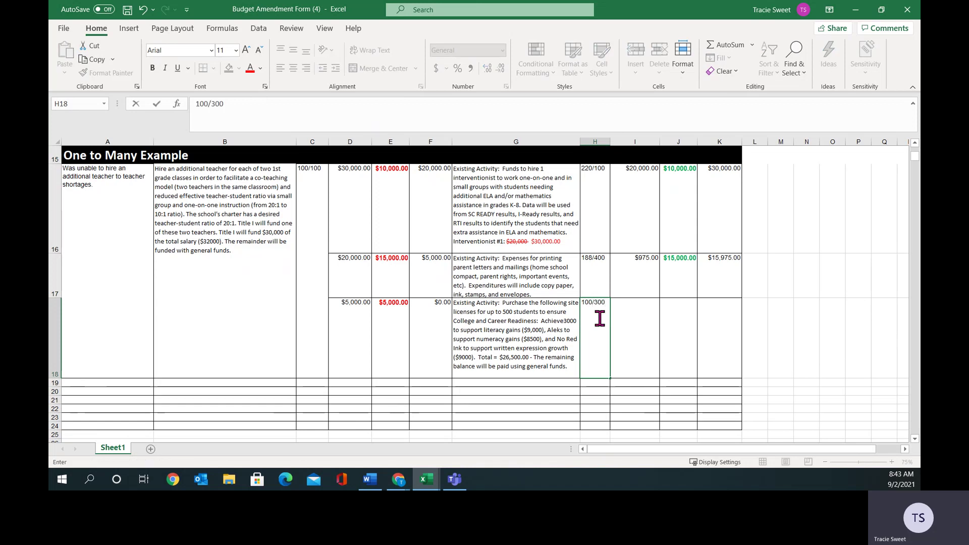
click(638, 325)
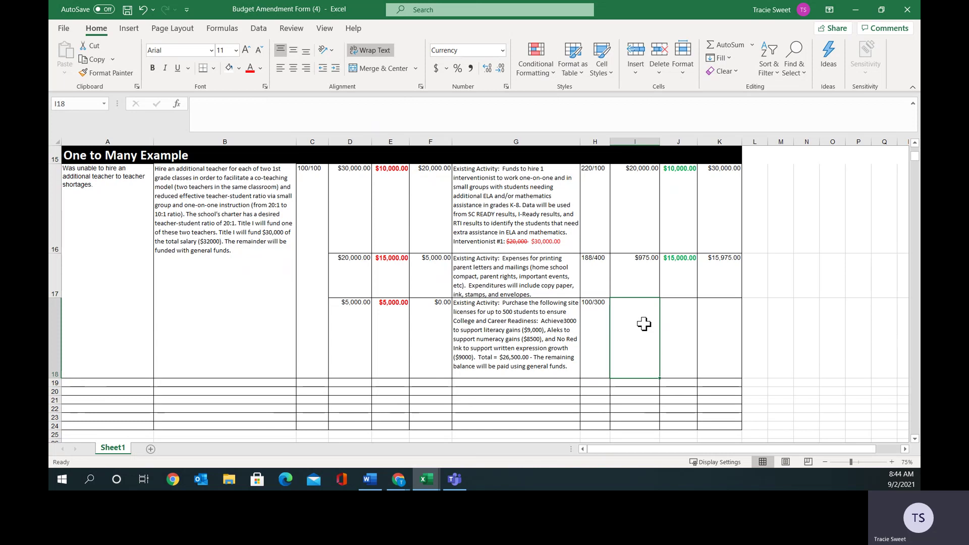
Enter $17,500.51 in I18 and $5,000.00 in J18, then select I18:J18.
text(17)
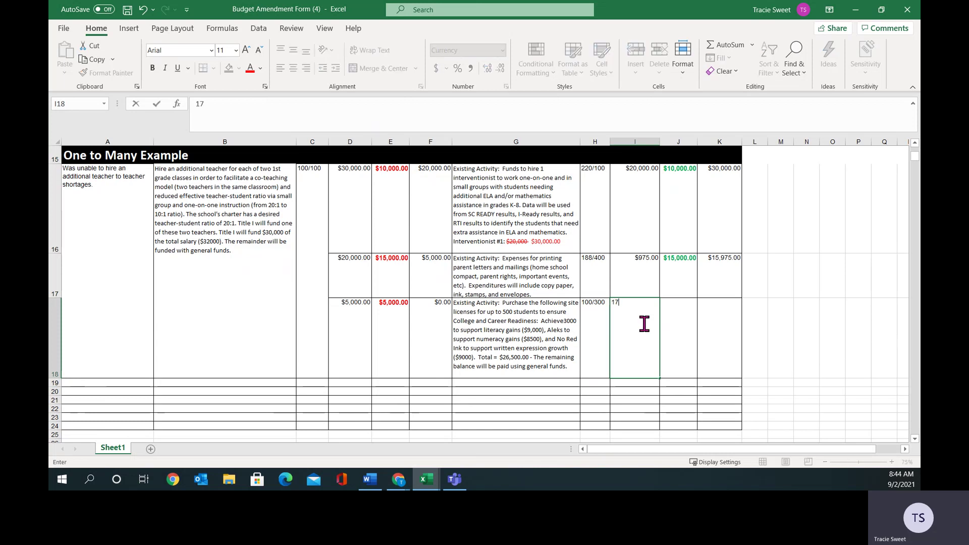
text(500.51)
click(669, 325)
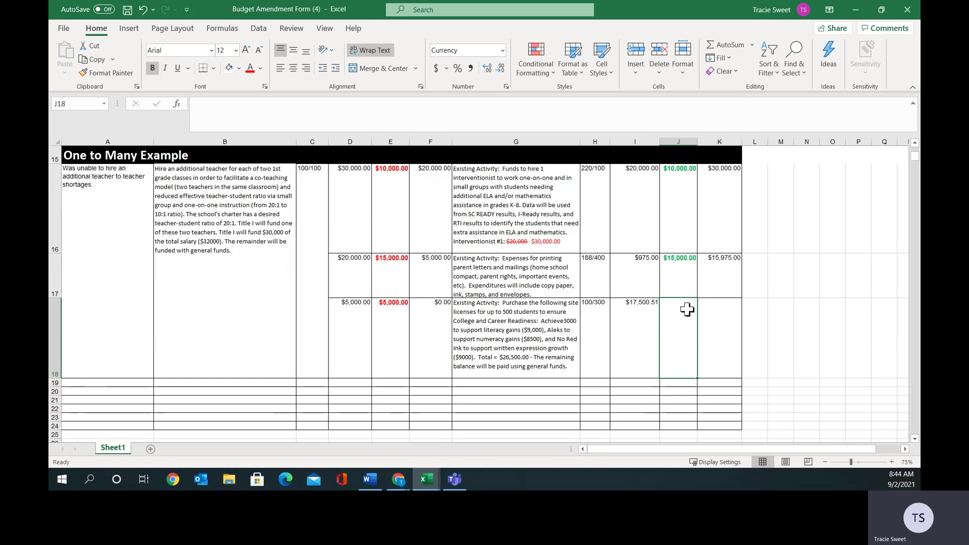
text(5000.)
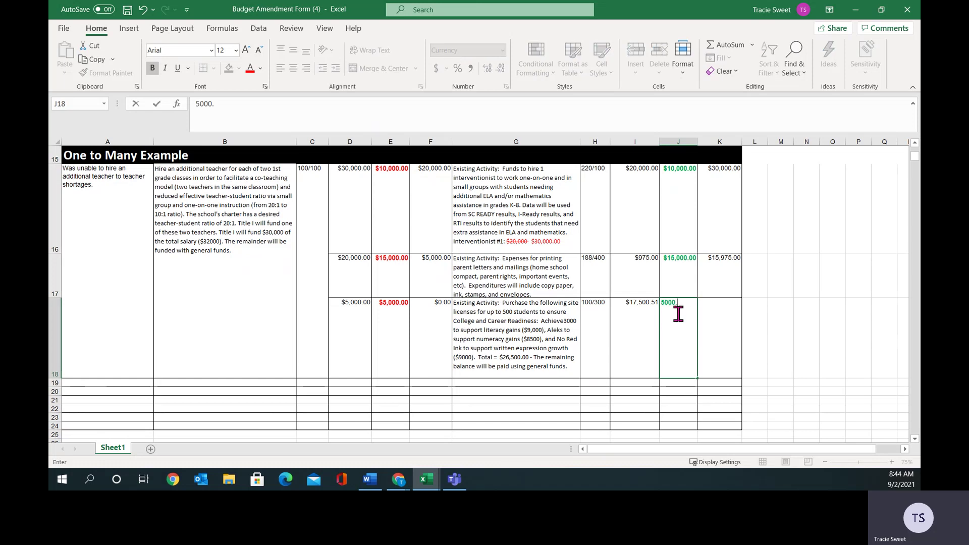
text(00)
click(719, 319)
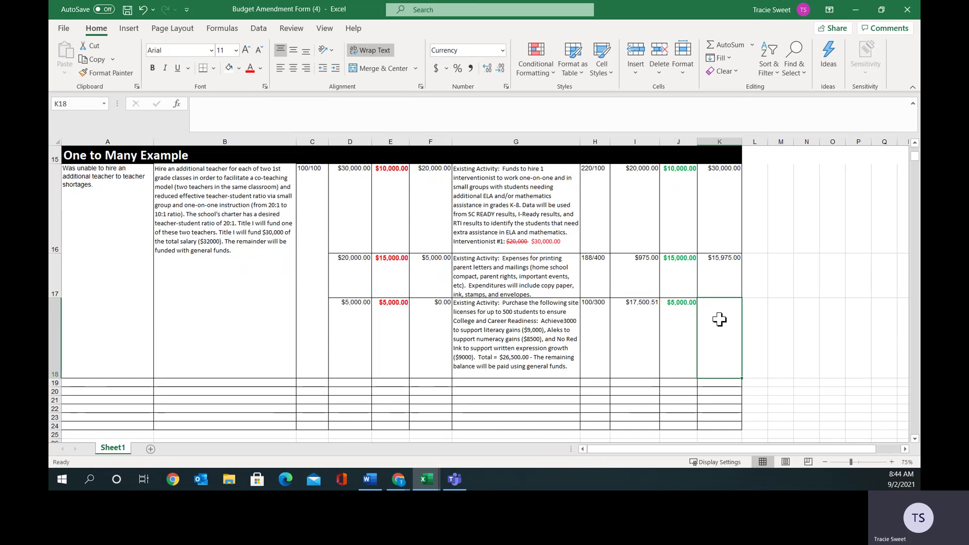
click(628, 322)
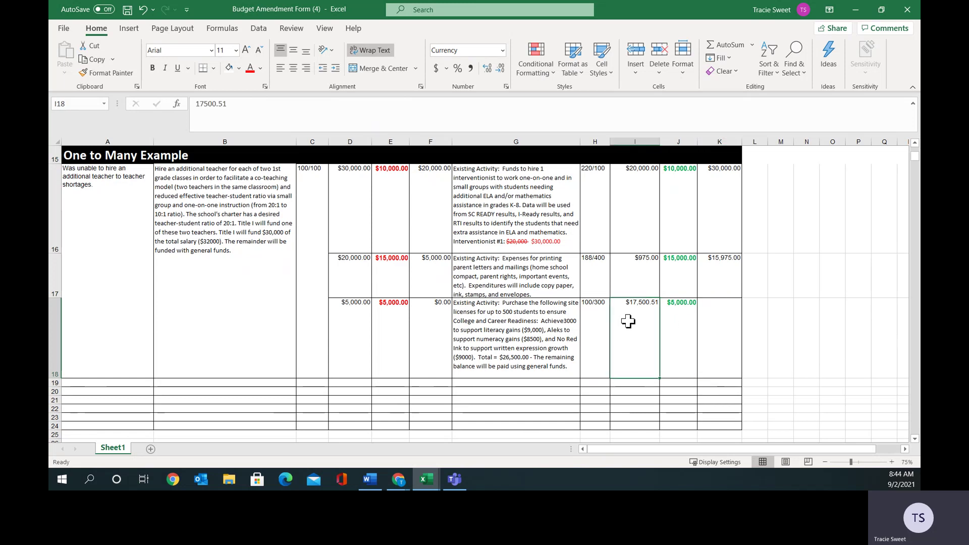
drag(628, 321, 705, 331)
AutoSum I18:J18 into K18 for $22,500.51, review the amounts, and select header row 15.
click(728, 45)
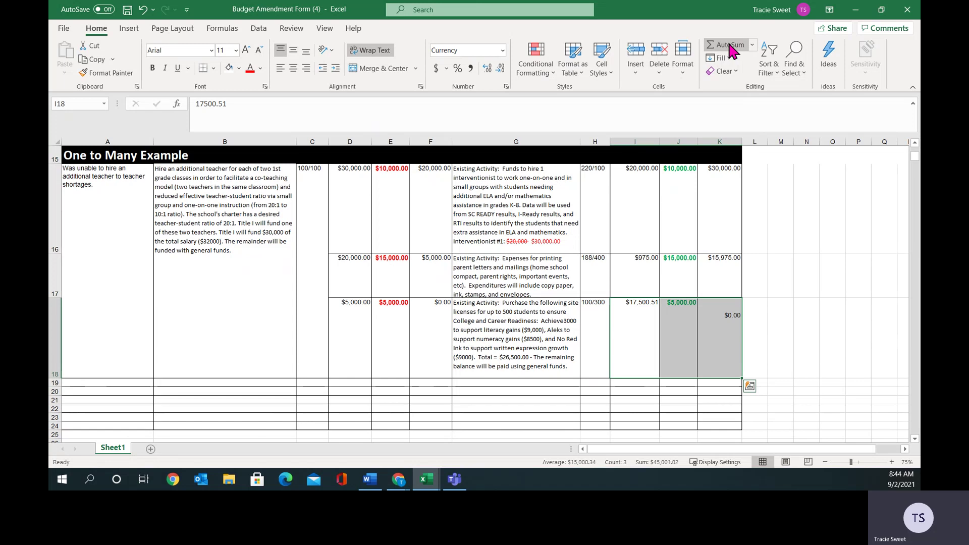
click(711, 345)
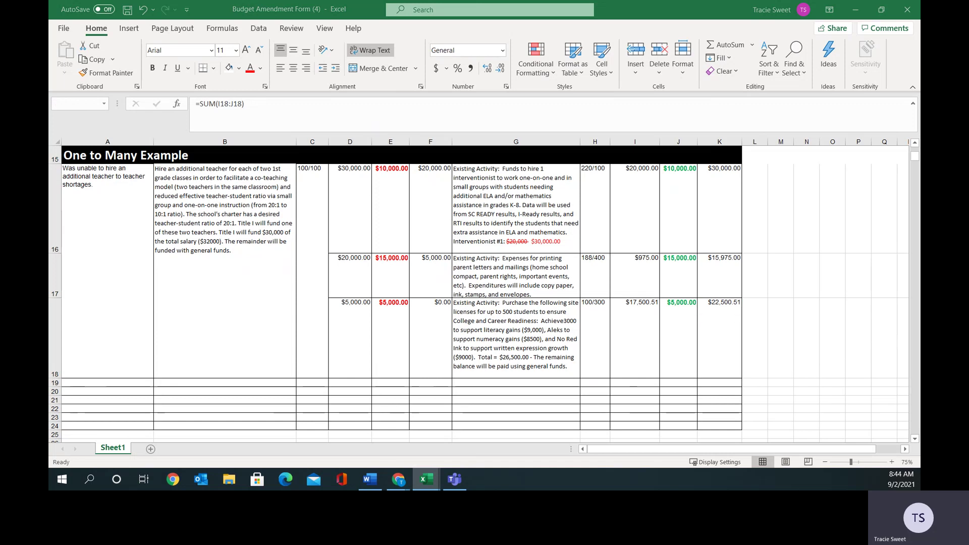
click(680, 313)
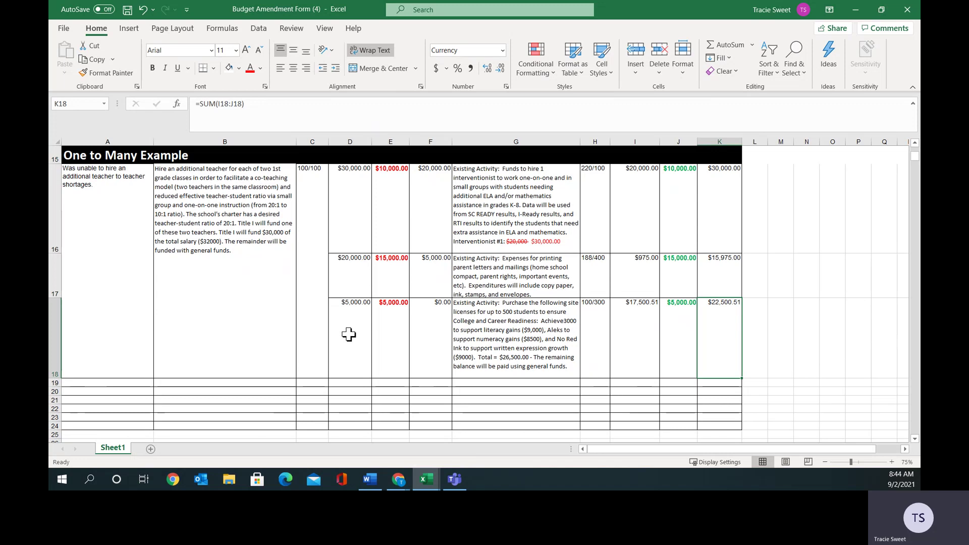
drag(356, 209, 428, 205)
click(434, 331)
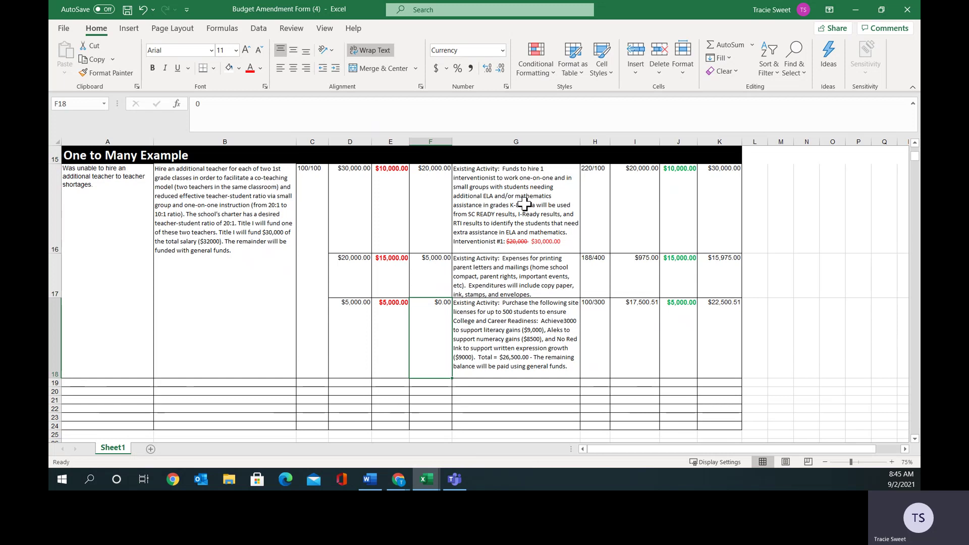
click(57, 158)
right_click(59, 160)
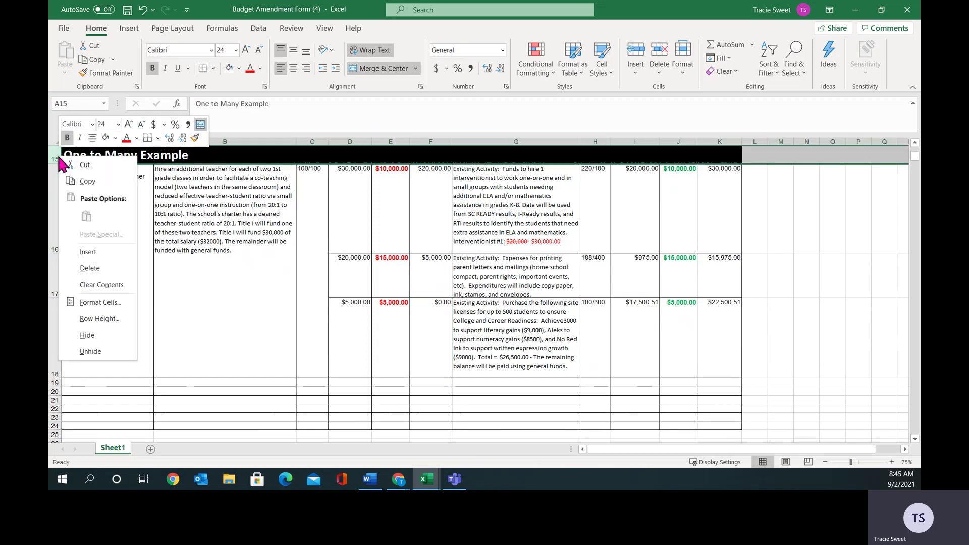
Copy the One to Many Example header row into row 19.
click(85, 165)
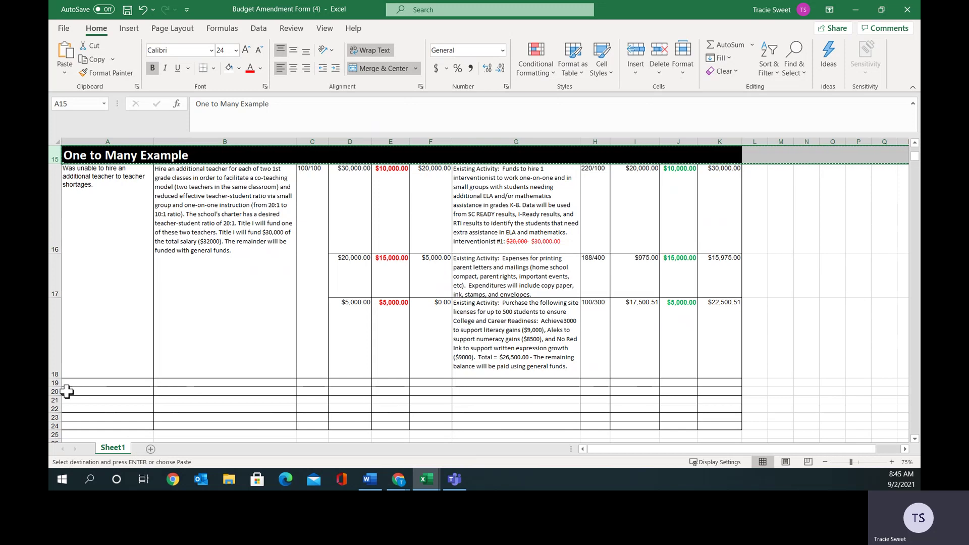
click(59, 384)
right_click(59, 385)
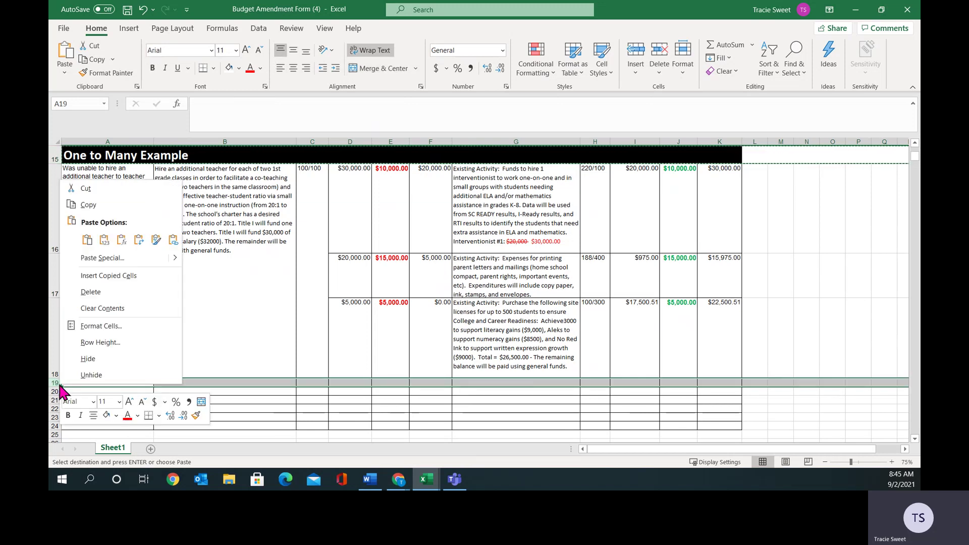
click(87, 240)
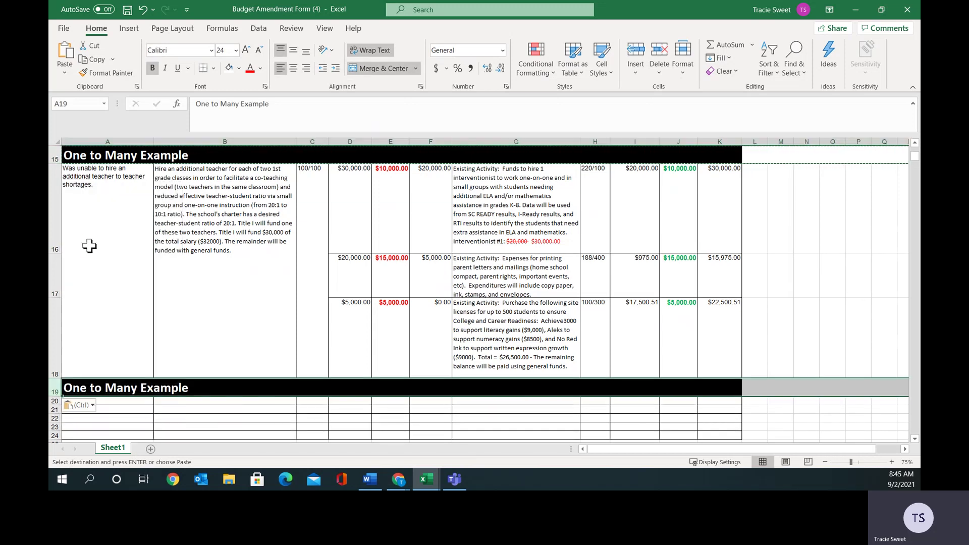
Retitle the row 19 header to 'Many to One Example'.
double_click(106, 393)
drag(140, 389, 62, 387)
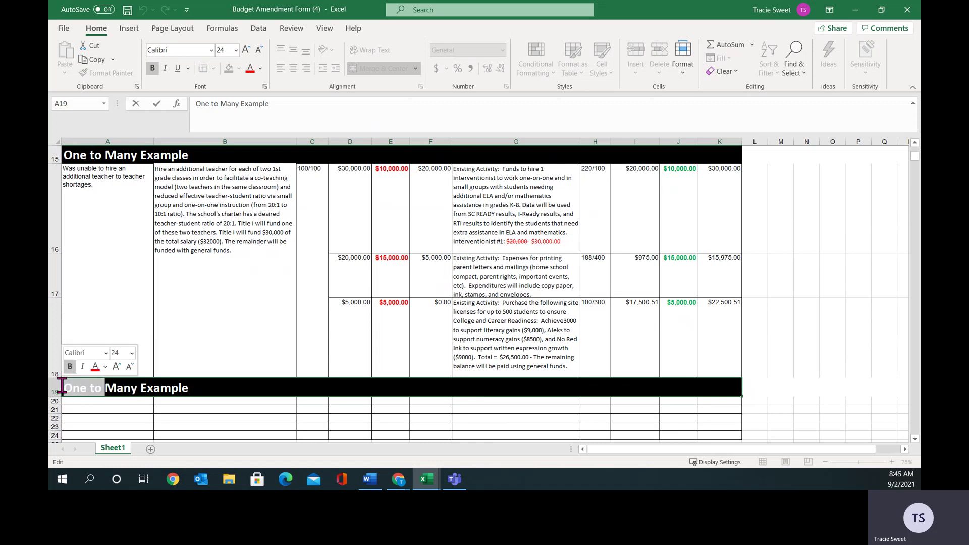
key(Delete)
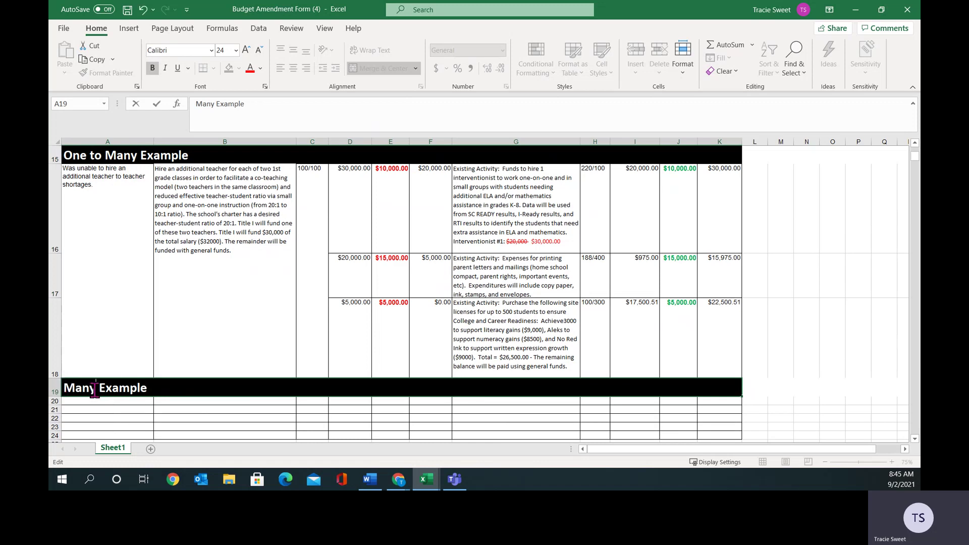
click(95, 389)
text(to One)
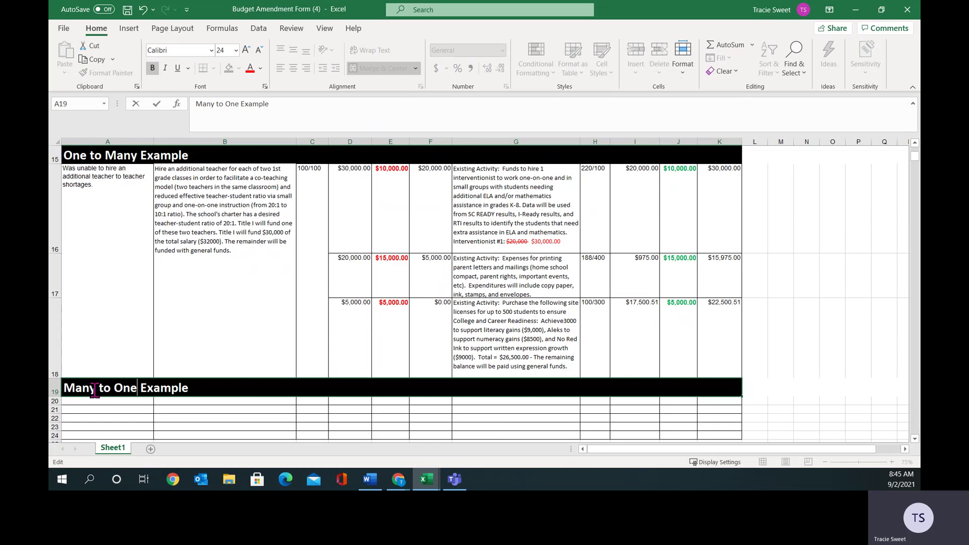
click(915, 439)
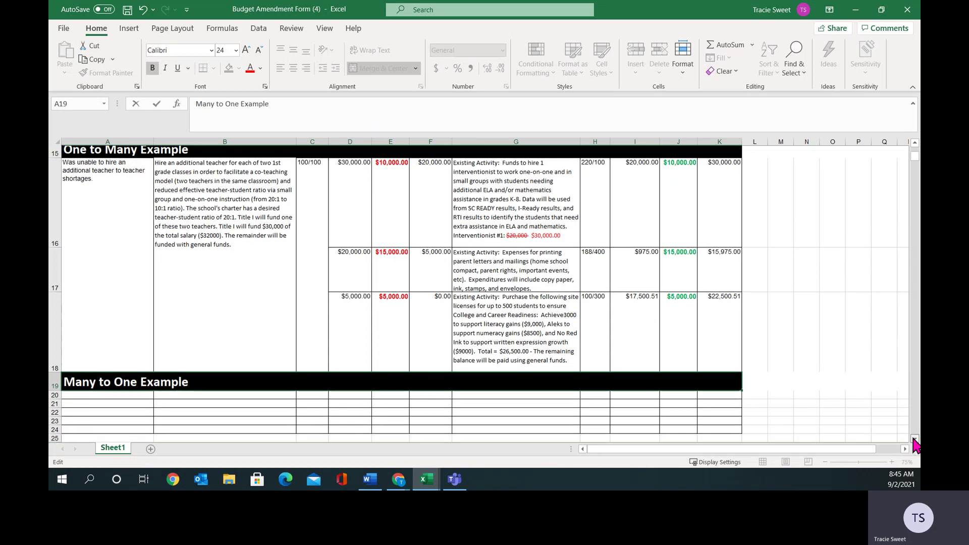
click(915, 439)
click(915, 439)
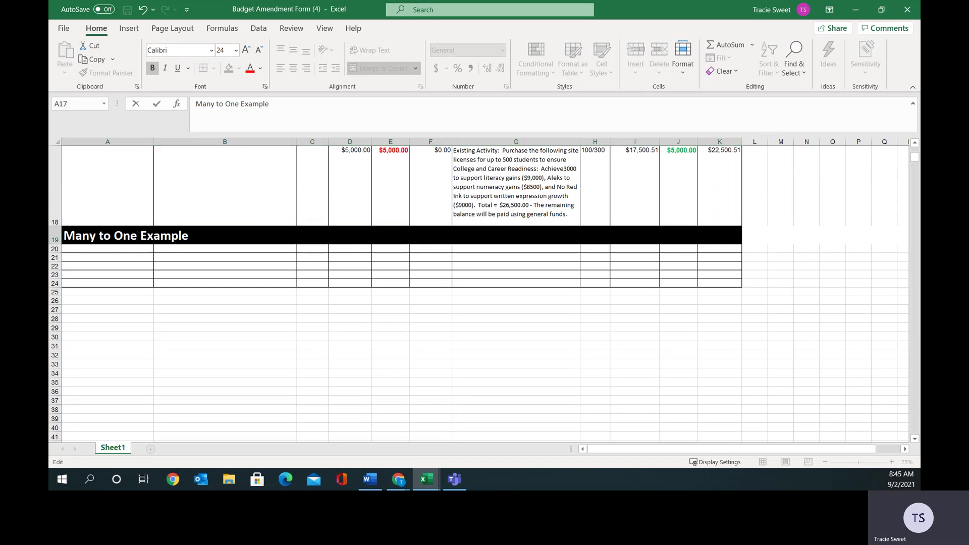
Paste the co-teaching hiring description into B20 and auto-fit row 20.
key(Escape)
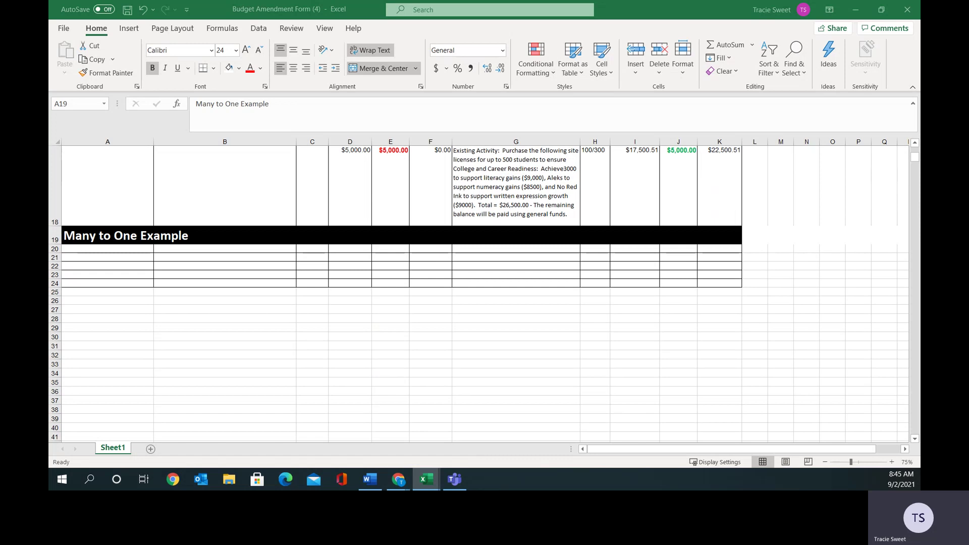
key(ctrl+c)
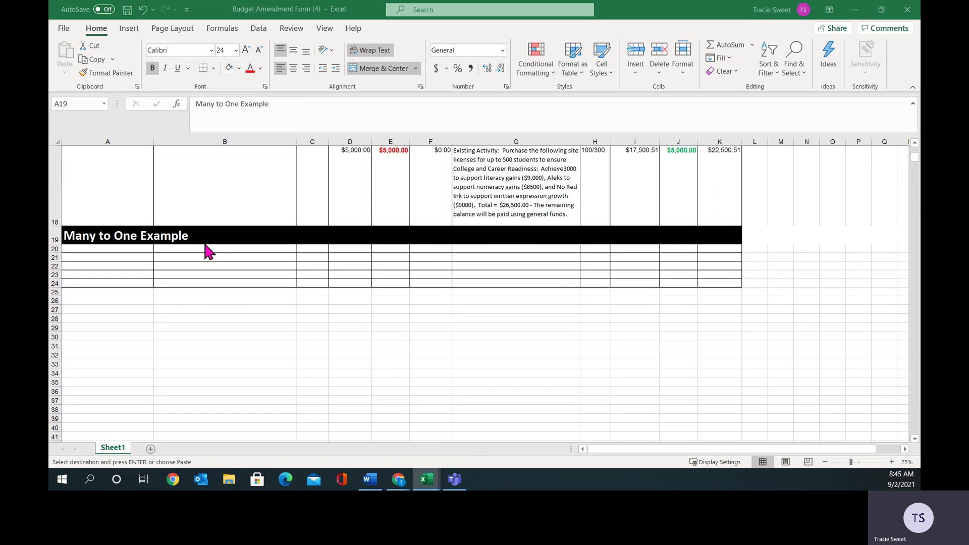
click(206, 249)
right_click(206, 249)
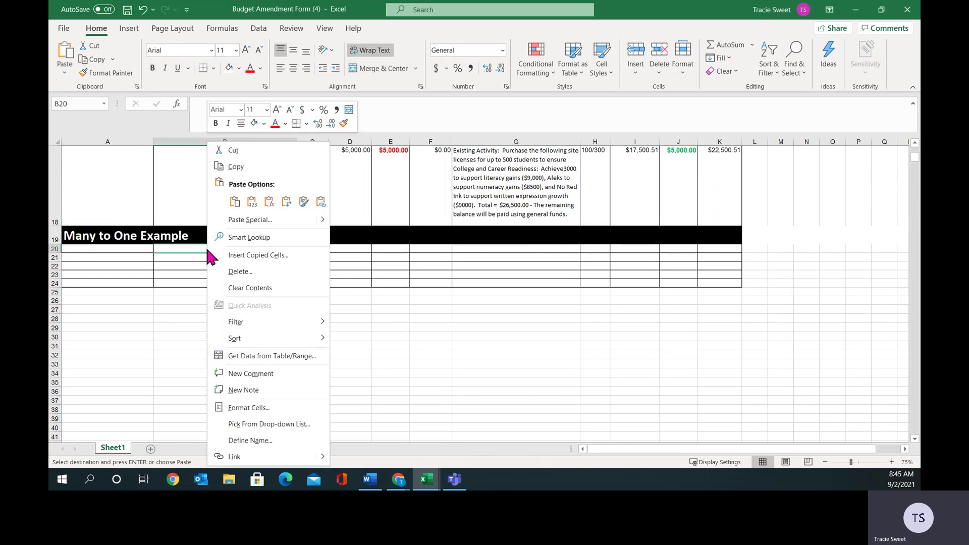
click(234, 201)
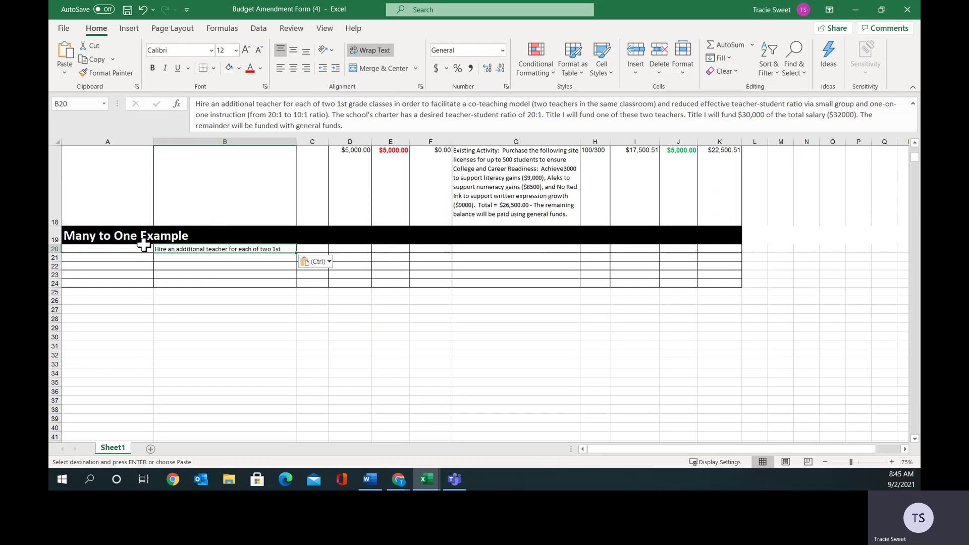
click(58, 249)
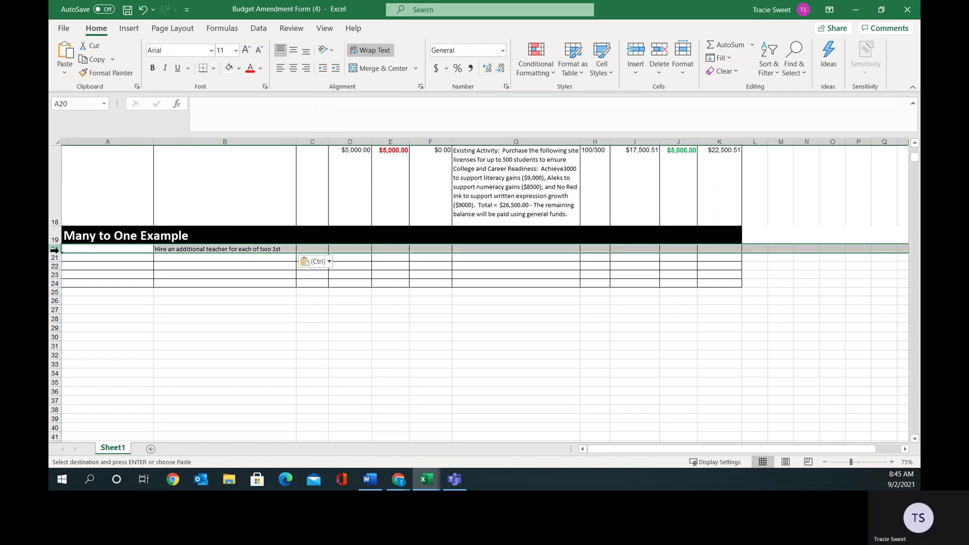
double_click(59, 251)
Paste the teacher-shortage reason into A20.
click(108, 271)
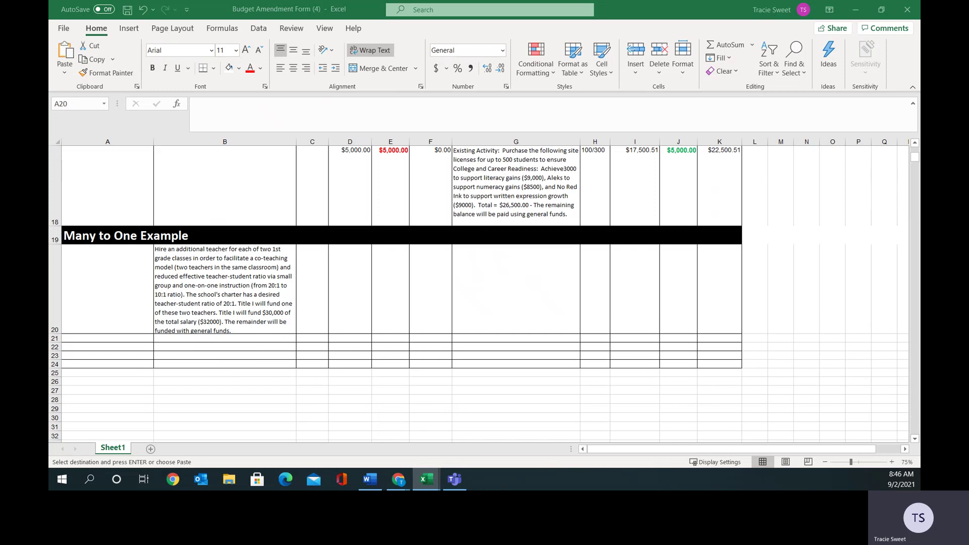
right_click(106, 266)
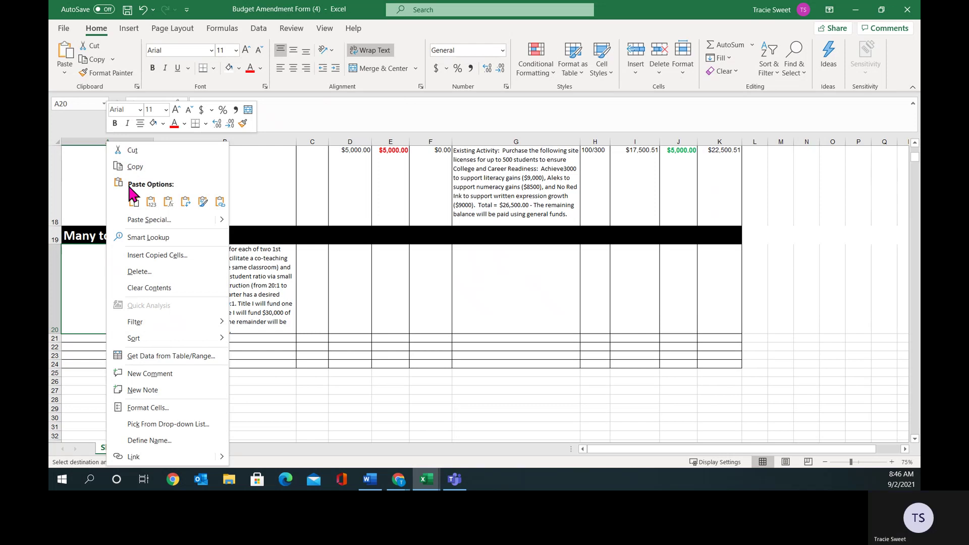
click(133, 201)
click(319, 285)
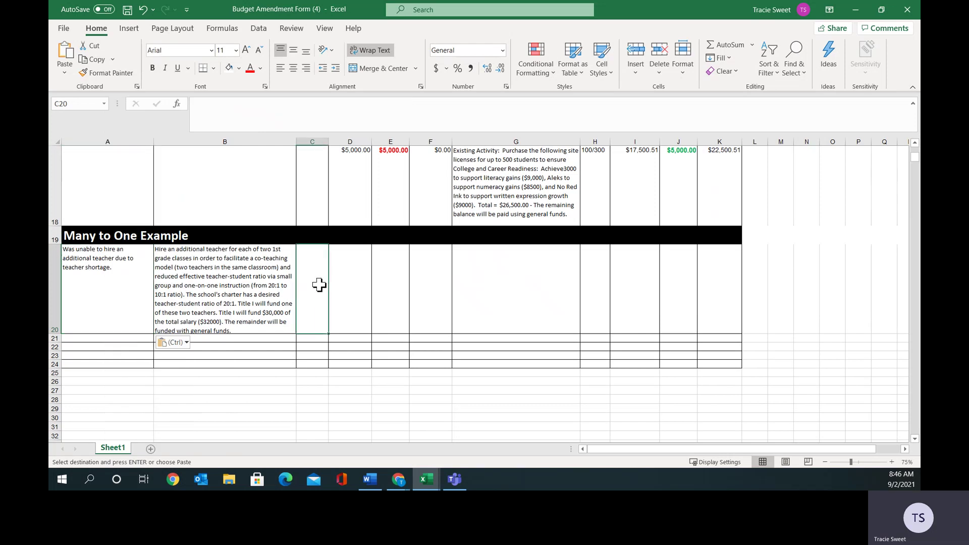
Enter 100/100 in C20, $30,000.00 in D20 and E20, and $0.00 in F20.
text(100/100)
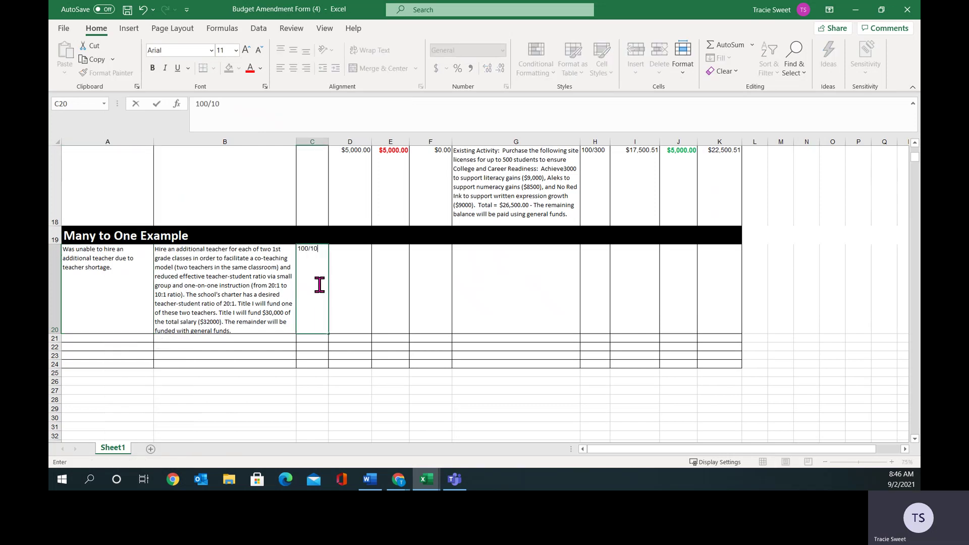
click(339, 279)
text(30)
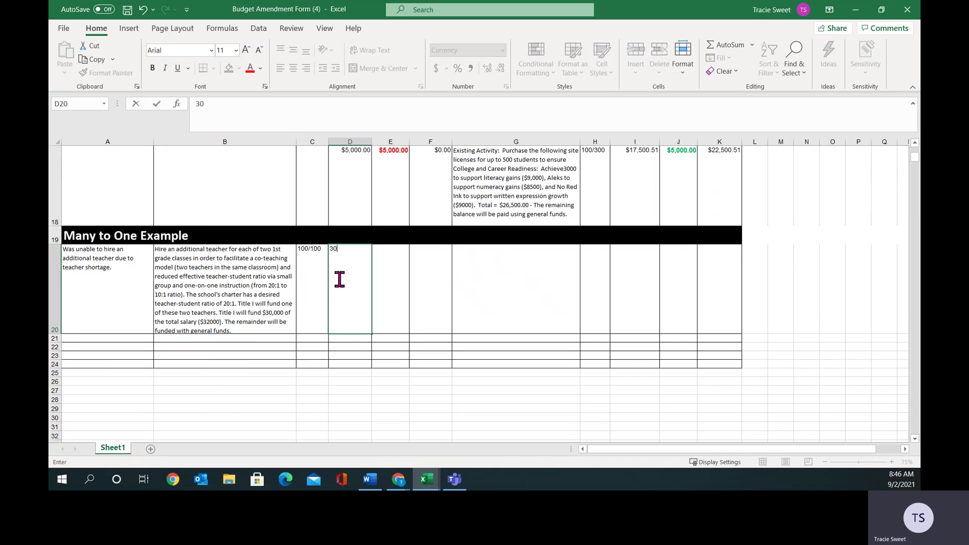
text(000.00)
click(389, 289)
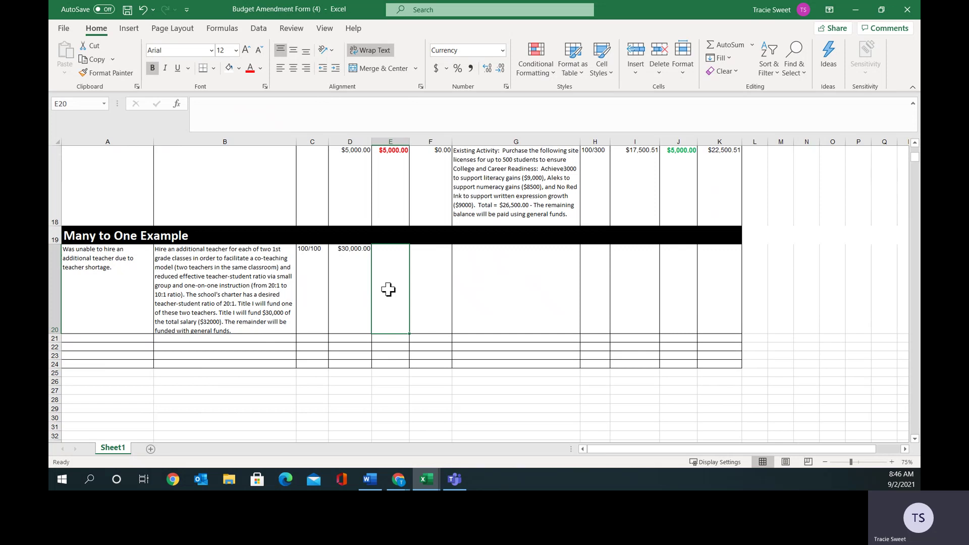
text(30)
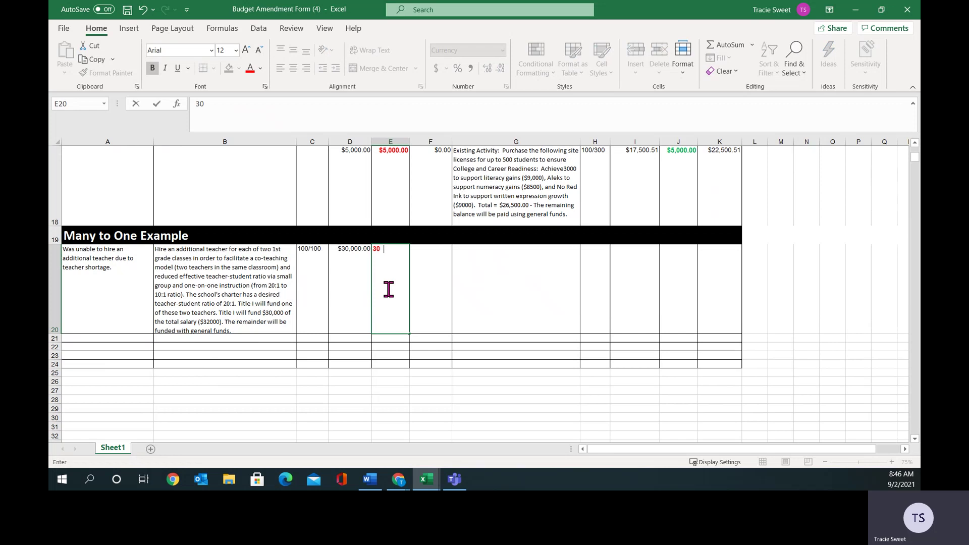
text(000.00)
click(420, 281)
text(0.00)
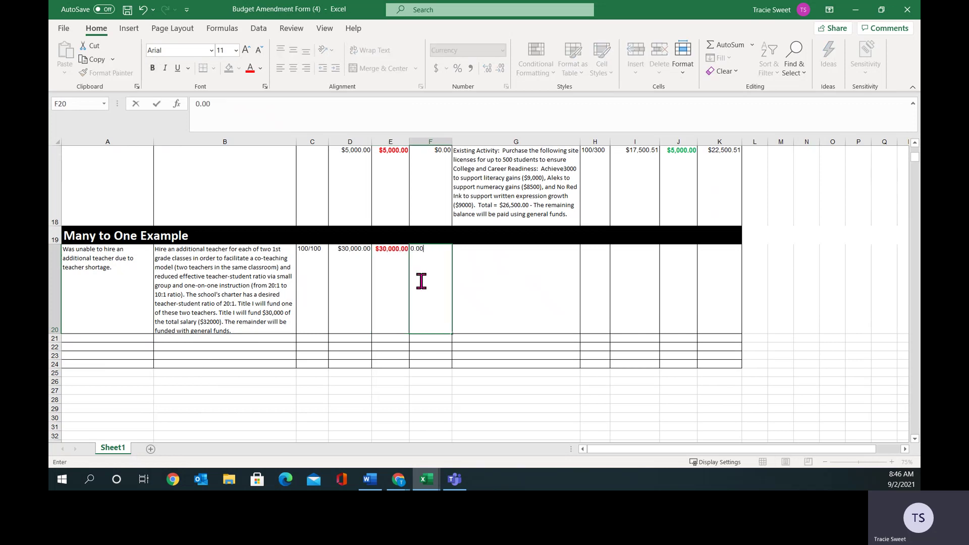
Paste the new math interventionist activity description into G20.
click(552, 271)
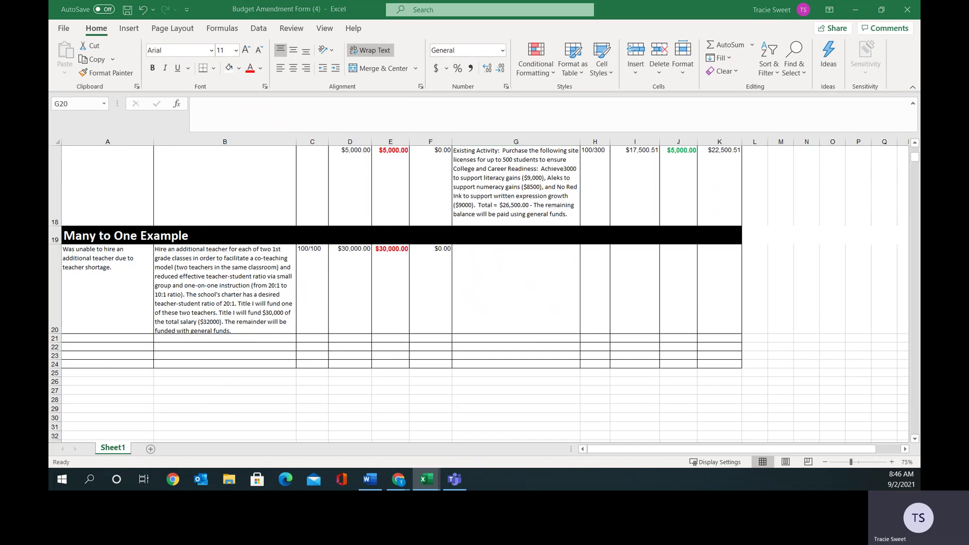
double_click(552, 271)
right_click(500, 255)
click(528, 202)
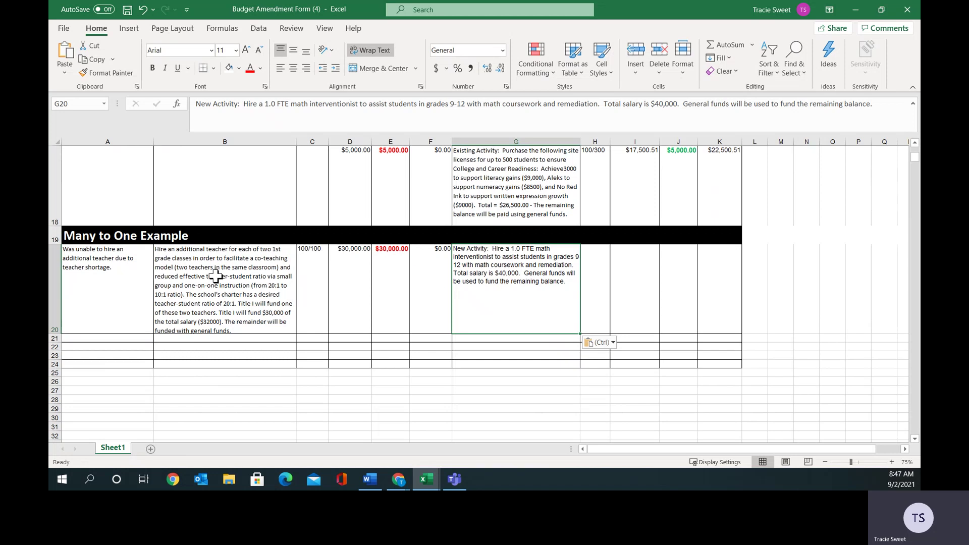
Enter 220/100 in H20, $0.00 in I20 and $30,000.00 in J20.
click(595, 265)
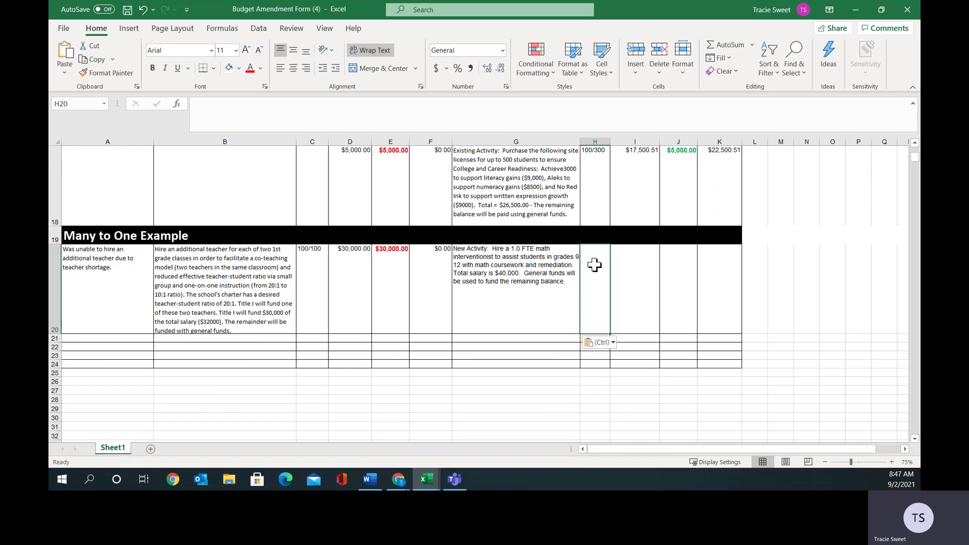
text(220)
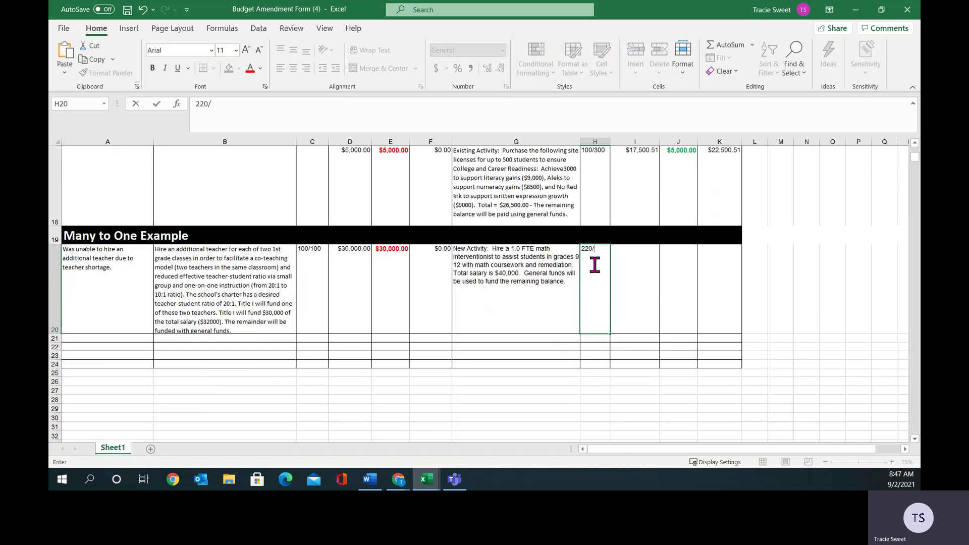
text(/100)
click(638, 273)
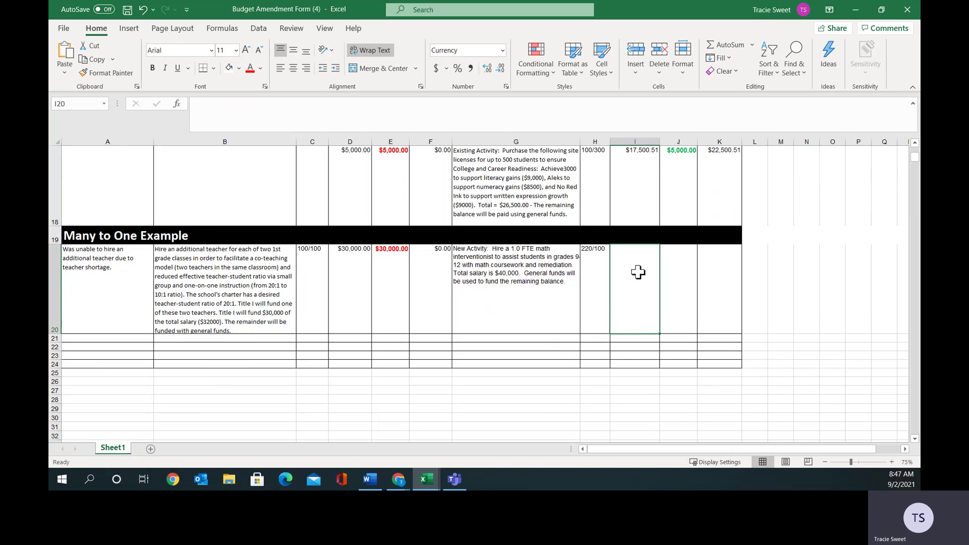
text(0.00)
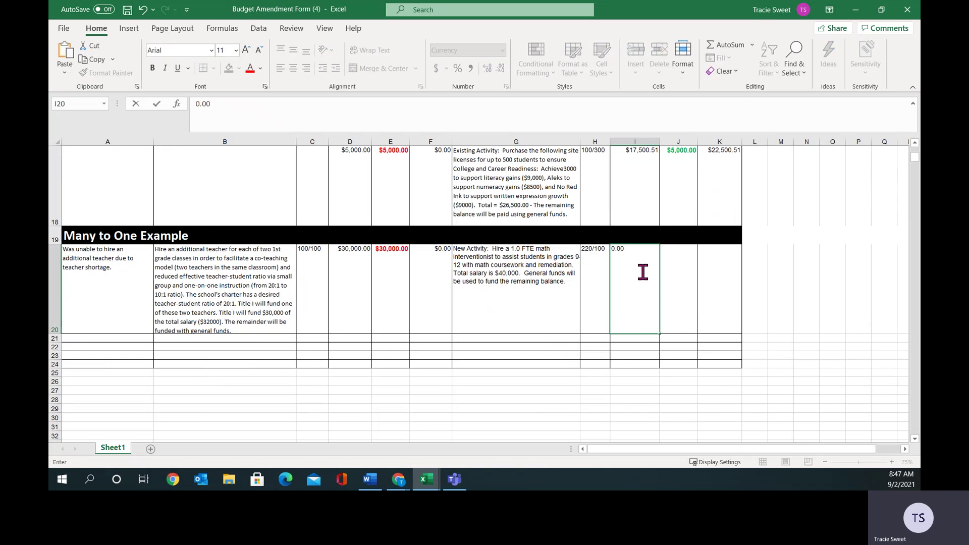
click(676, 265)
click(469, 291)
click(392, 270)
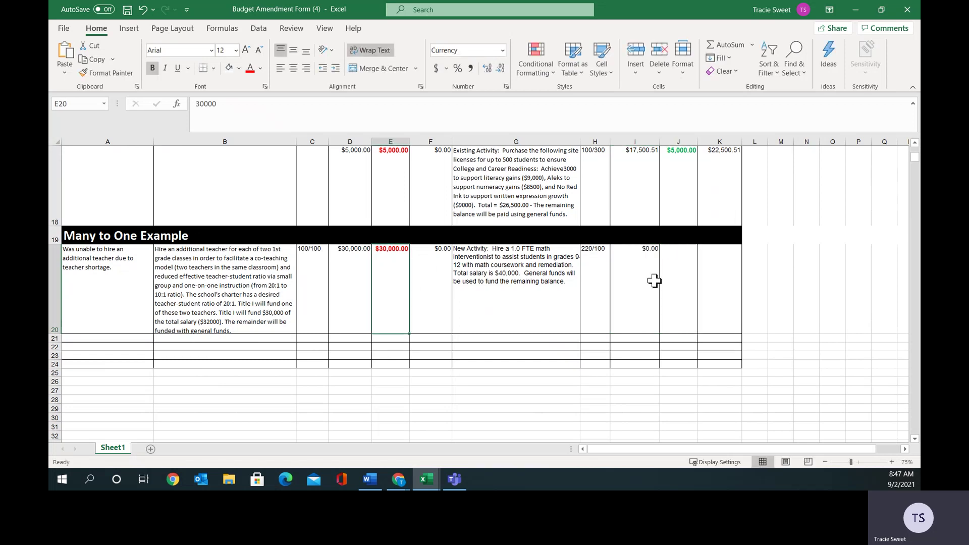
click(673, 265)
text(3000.)
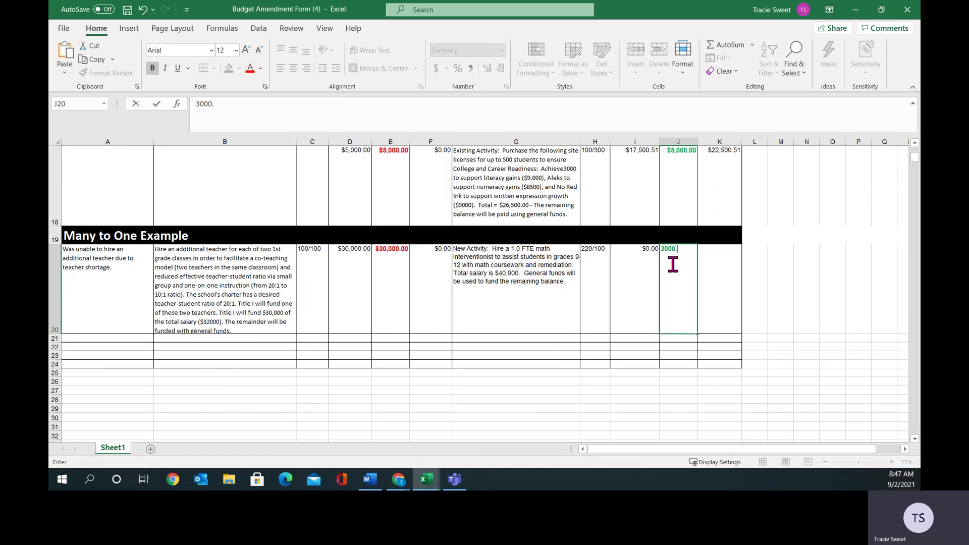
text(.00)
click(722, 265)
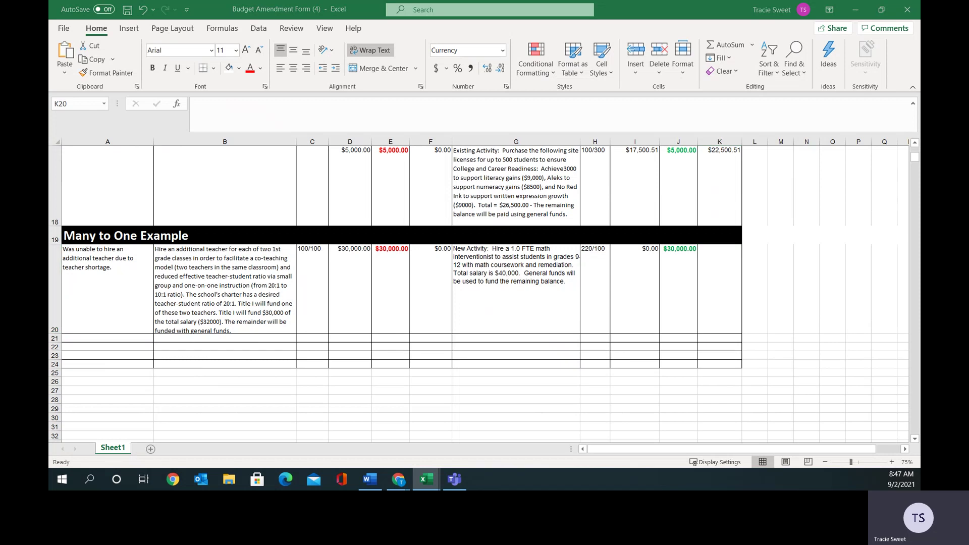
key(ctrl+c)
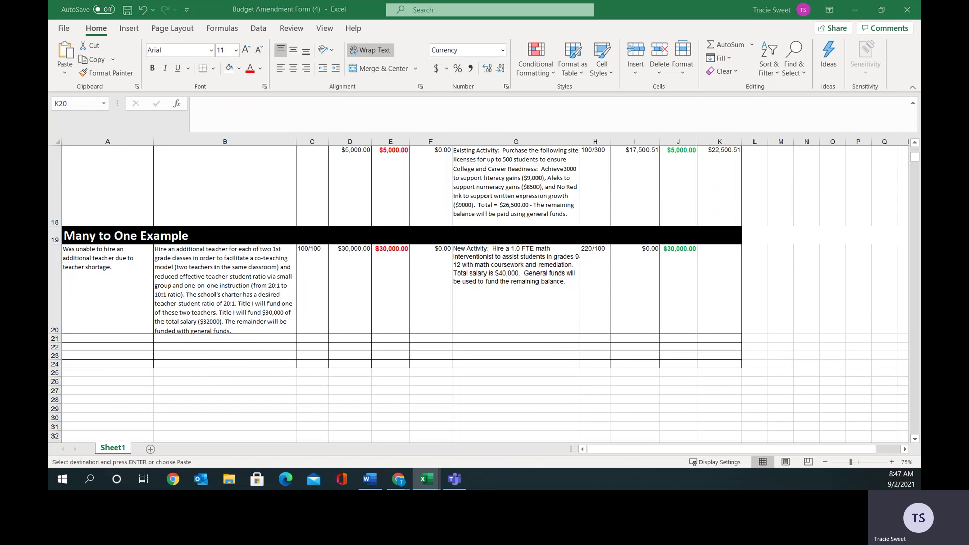
Paste the classroom supplies description into B21 and auto-fit row 21.
right_click(204, 338)
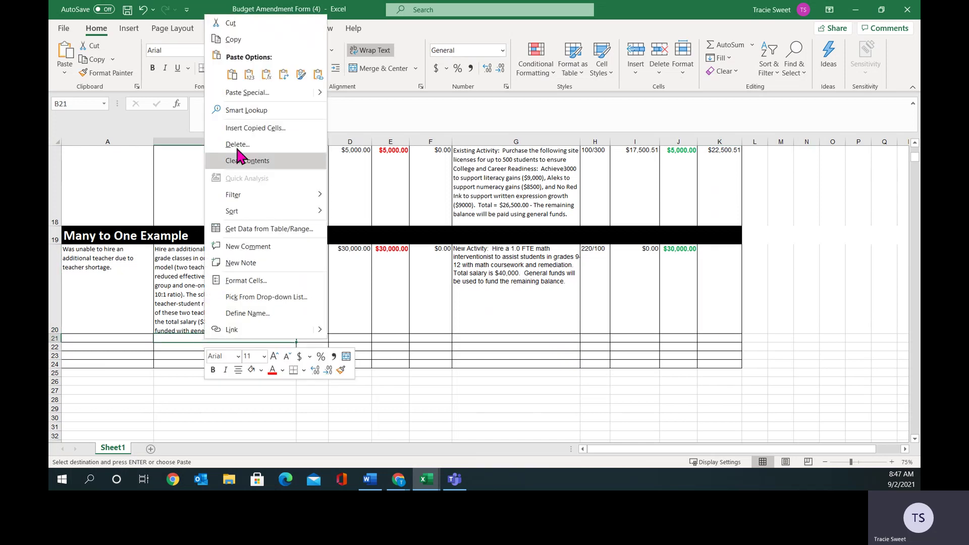
click(232, 75)
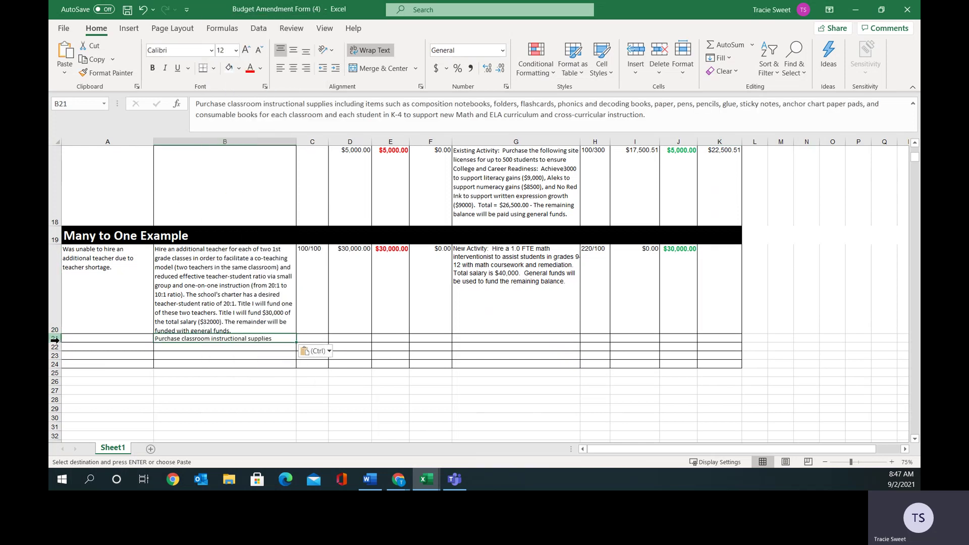
double_click(55, 343)
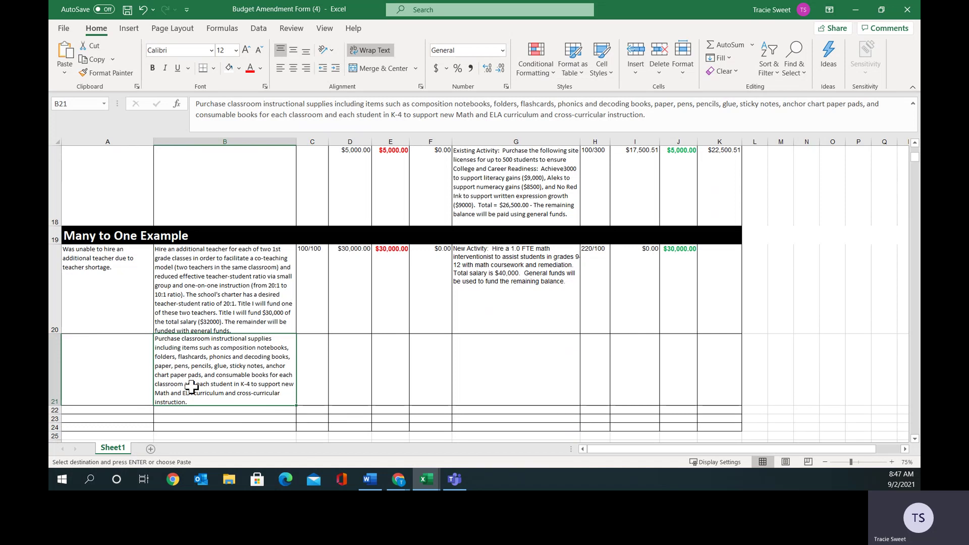
Paste the claimed-amount note into A21 and correct the figure to $2,563.85.
click(116, 368)
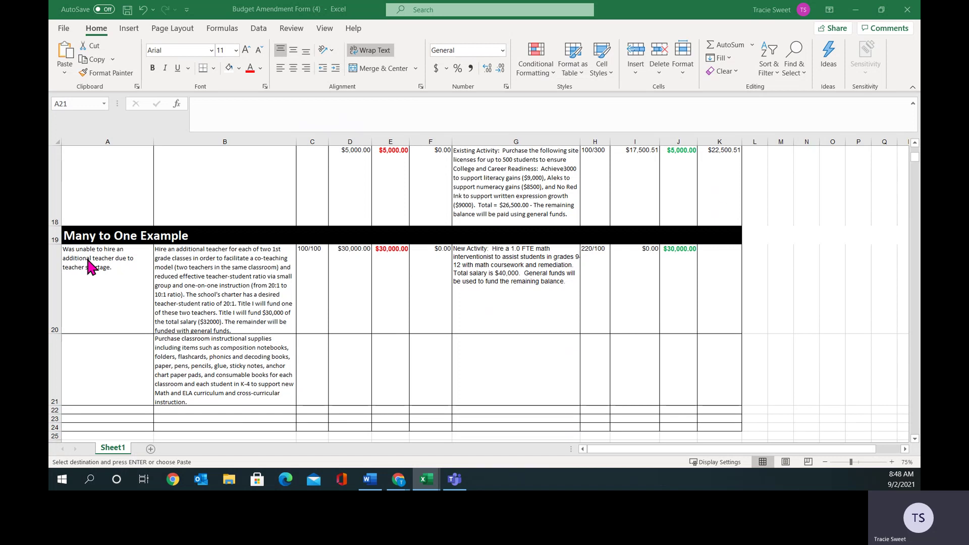
right_click(101, 345)
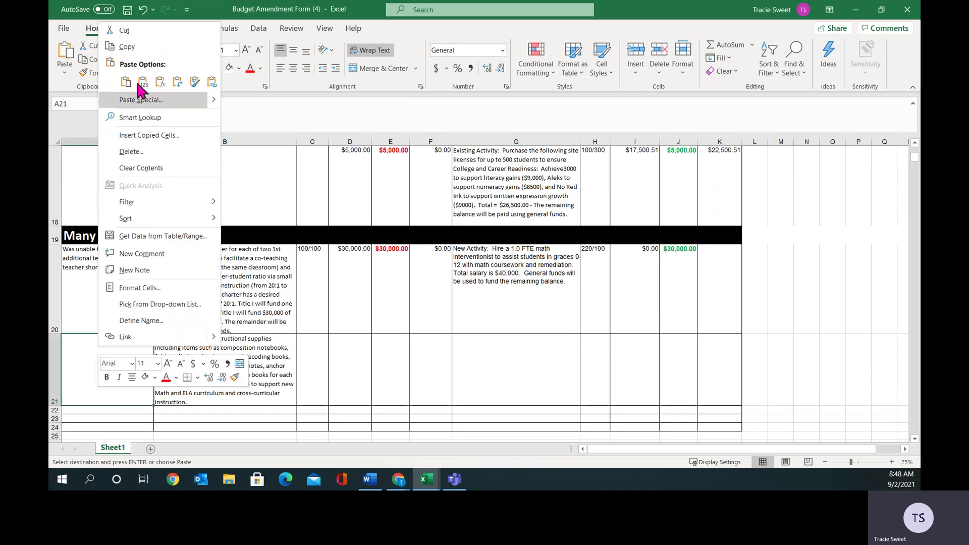
click(126, 81)
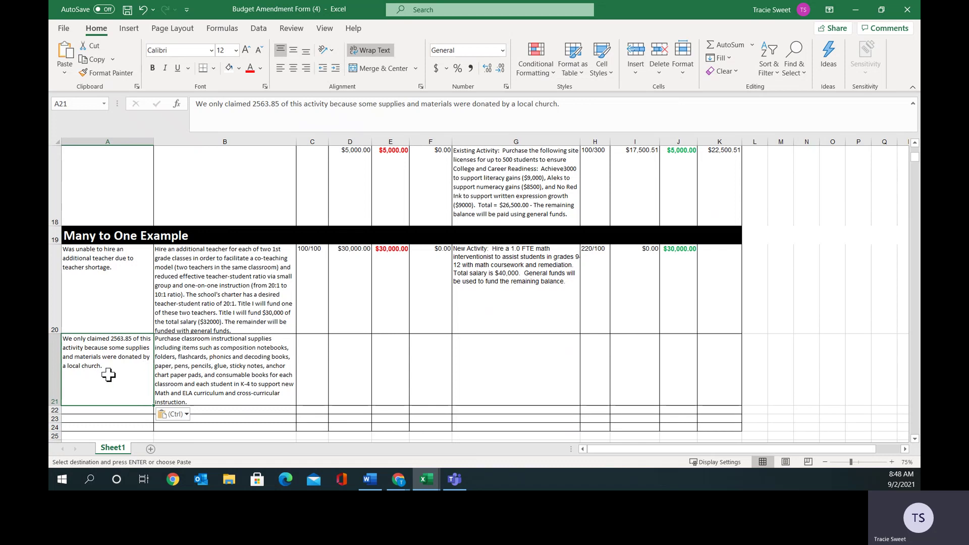
double_click(114, 338)
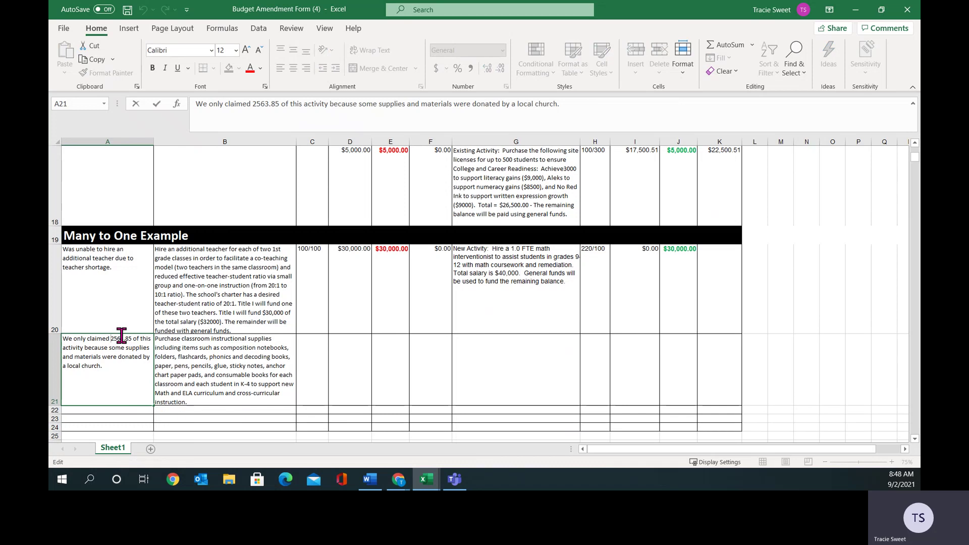
text($)
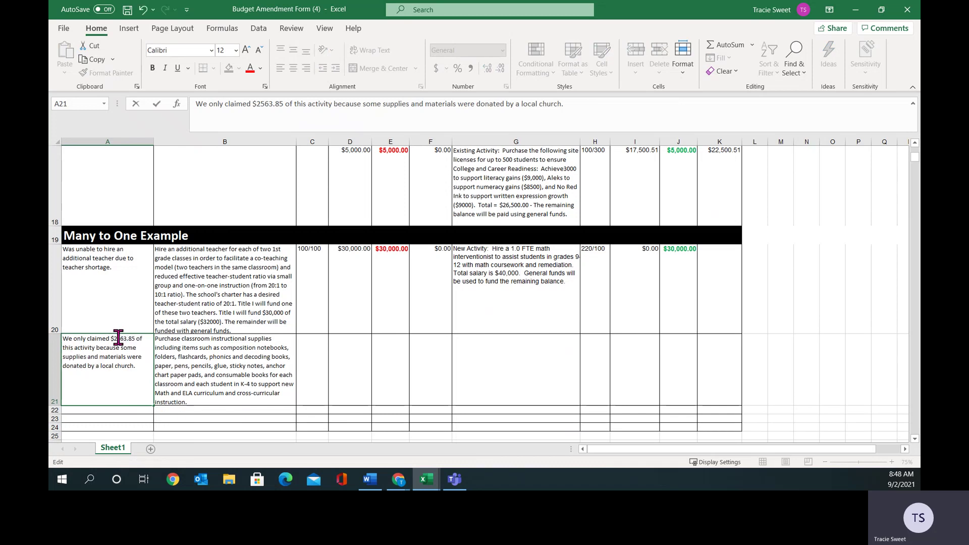
click(118, 338)
text(,)
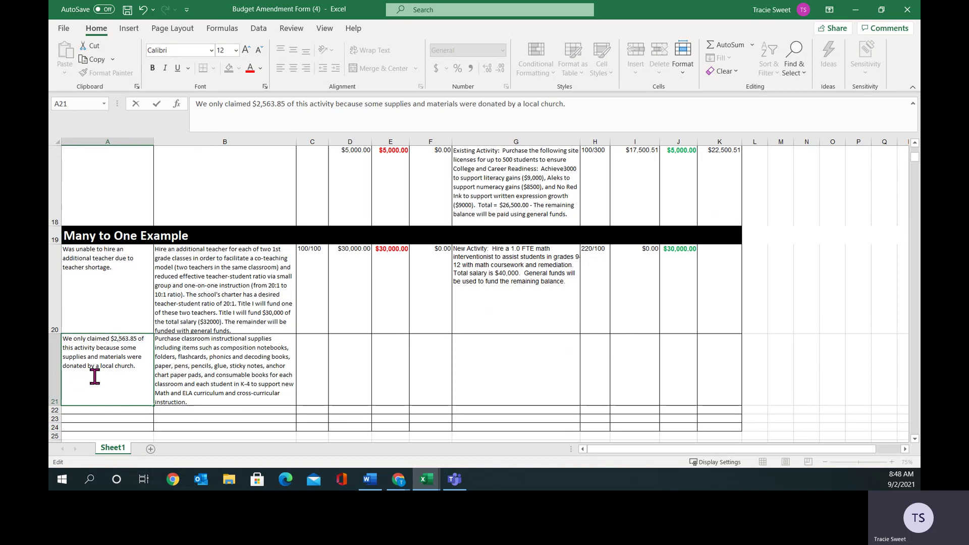
click(309, 370)
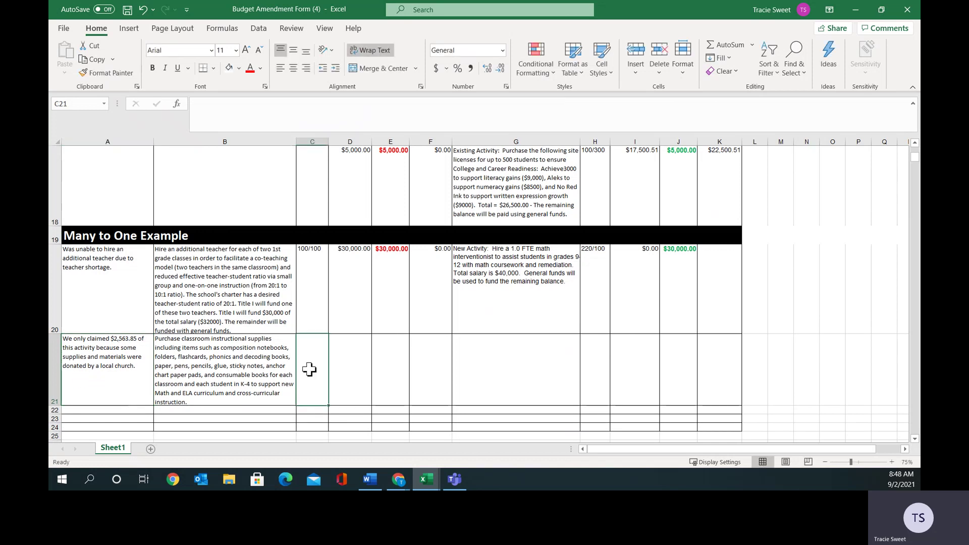
Enter the 100/400 ratio in C21 and the $8,006.08 original cost in D21.
text(100)
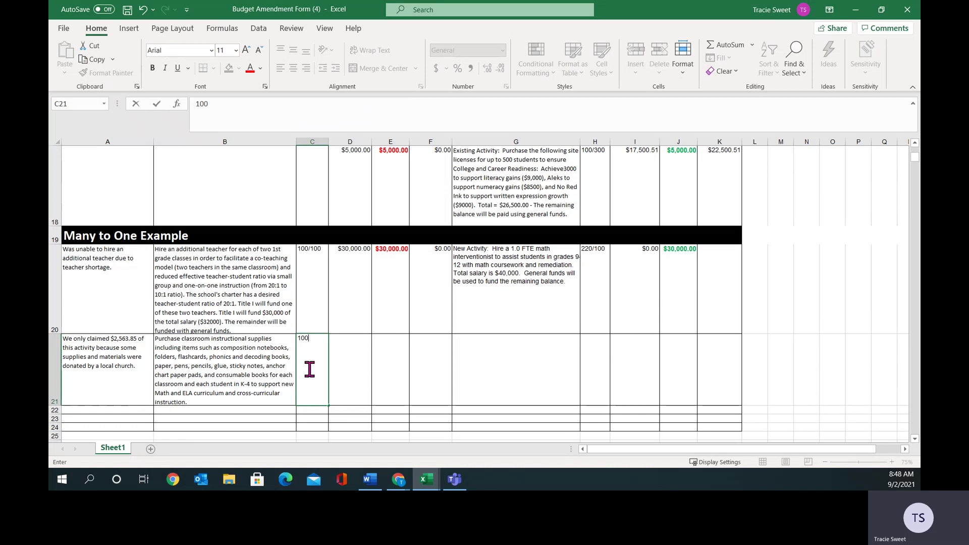
text(/400)
click(361, 373)
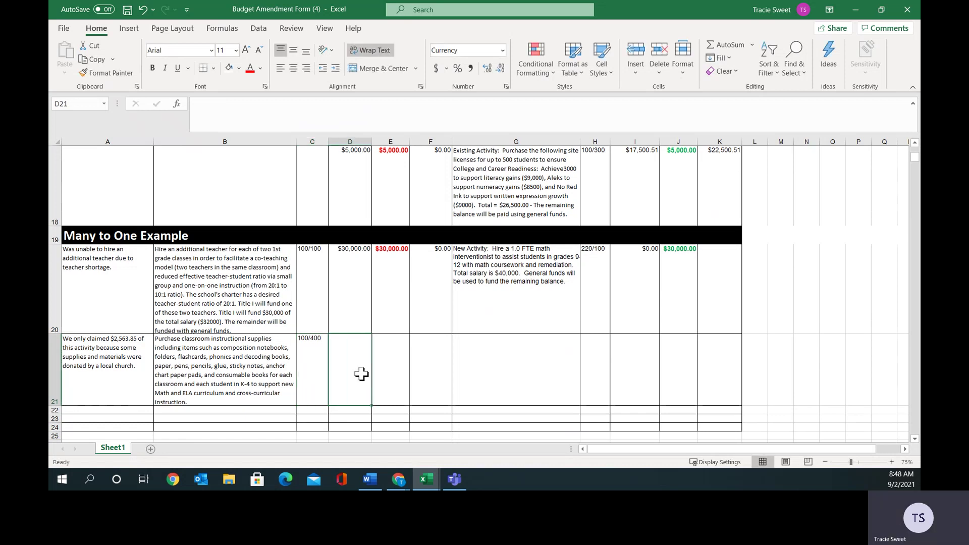
text(8006)
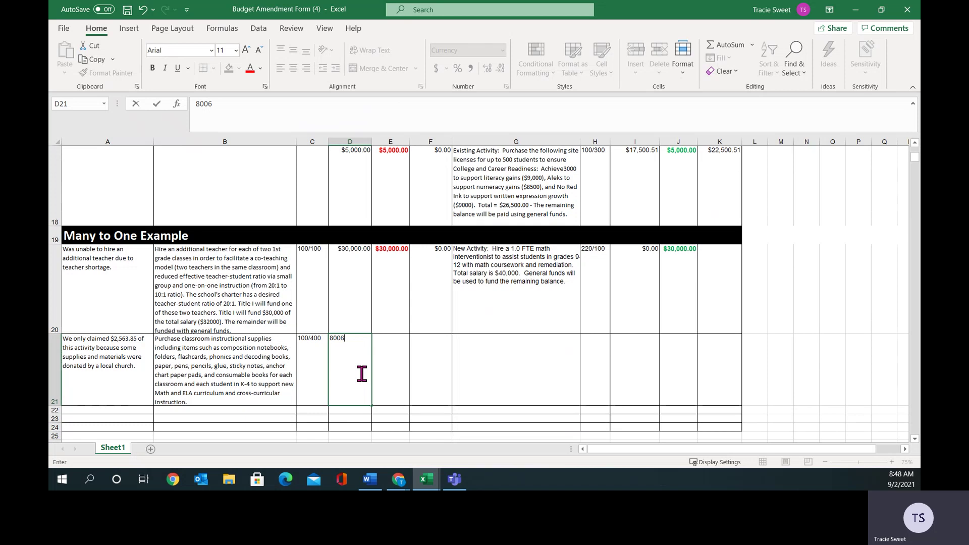
text(.08)
click(388, 363)
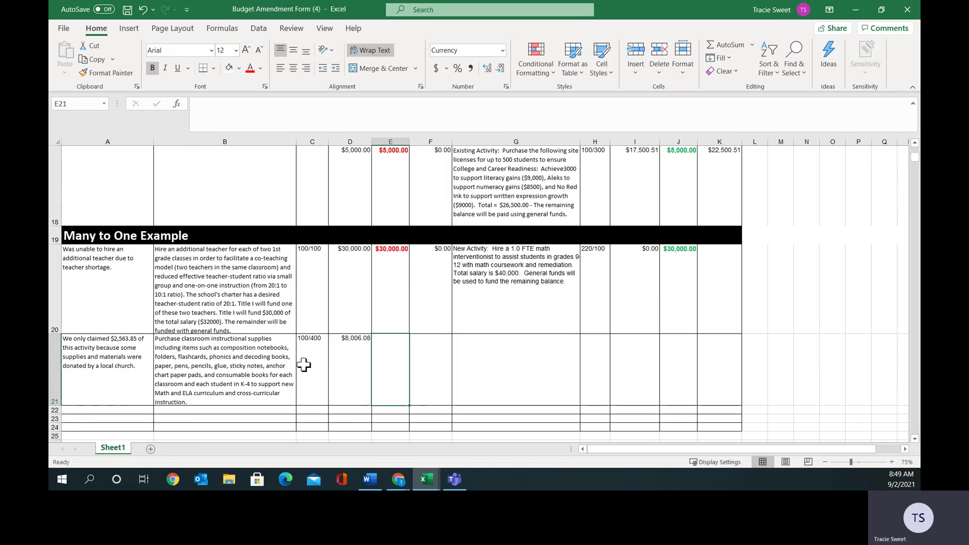
Enter $5,442.23 moving in E21 and $2,563.85 remaining in F21.
double_click(392, 357)
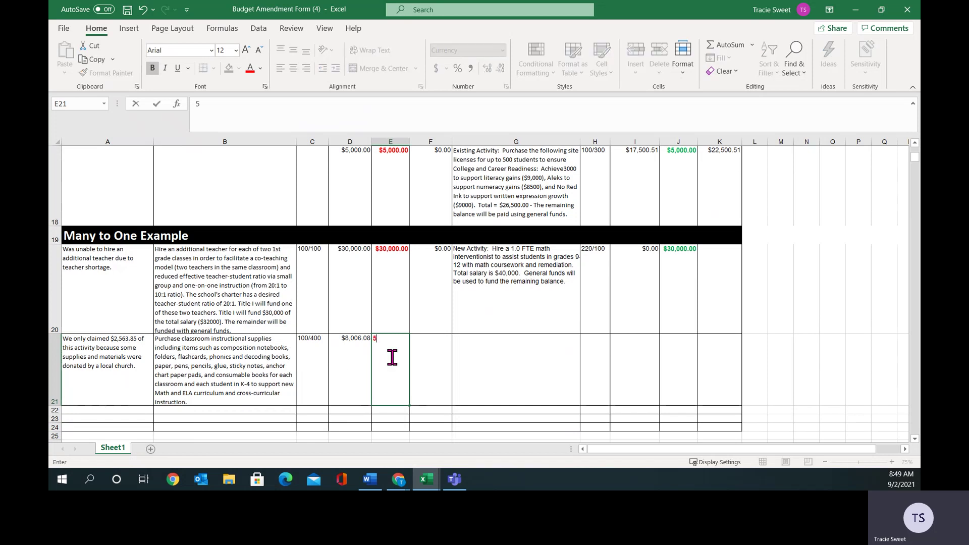
text(5442.23)
click(429, 354)
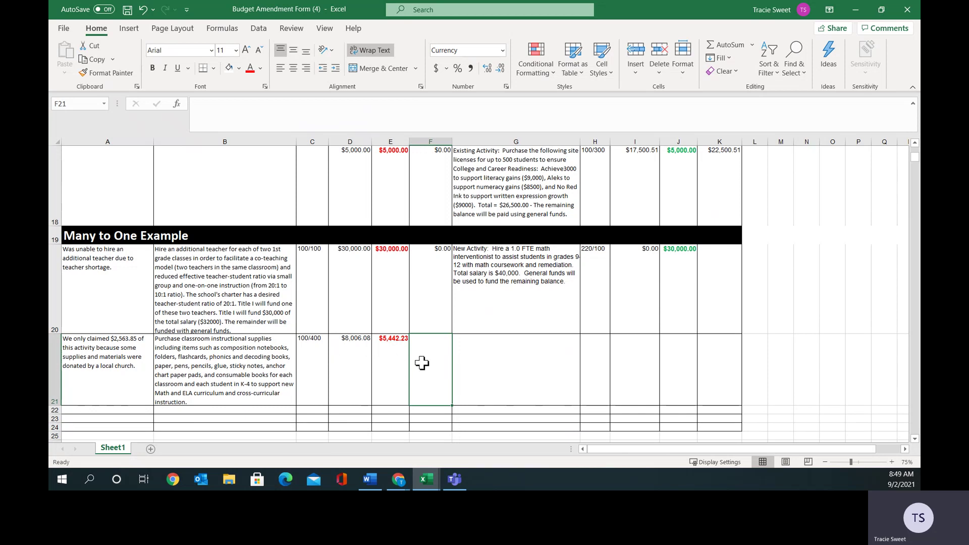
text(2563.85)
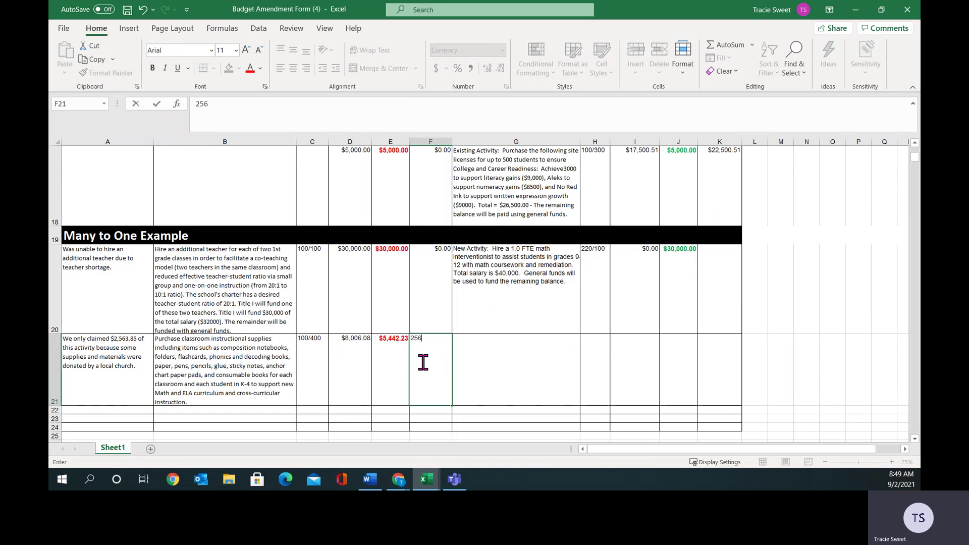
click(460, 373)
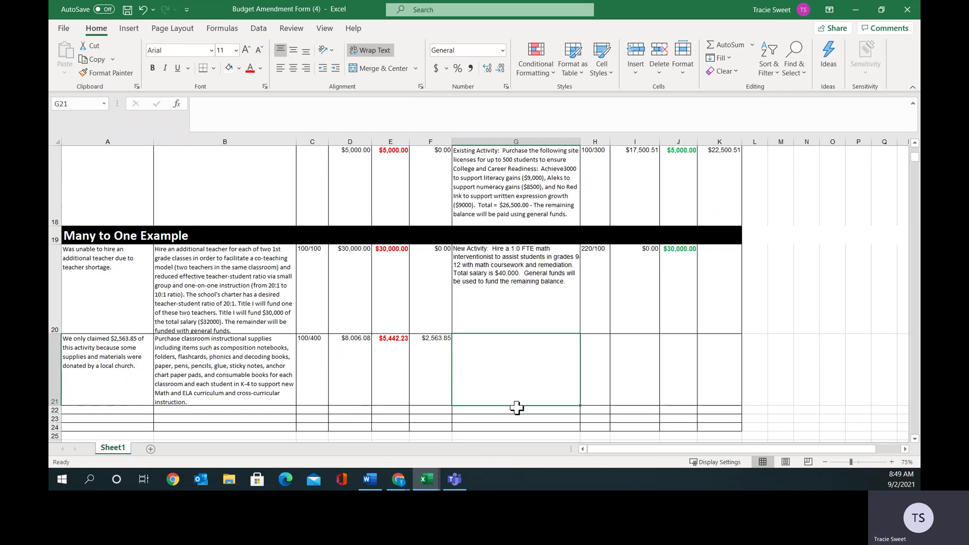
Enter the new activity's $30,000.00 total in K20.
click(727, 267)
text(30,00)
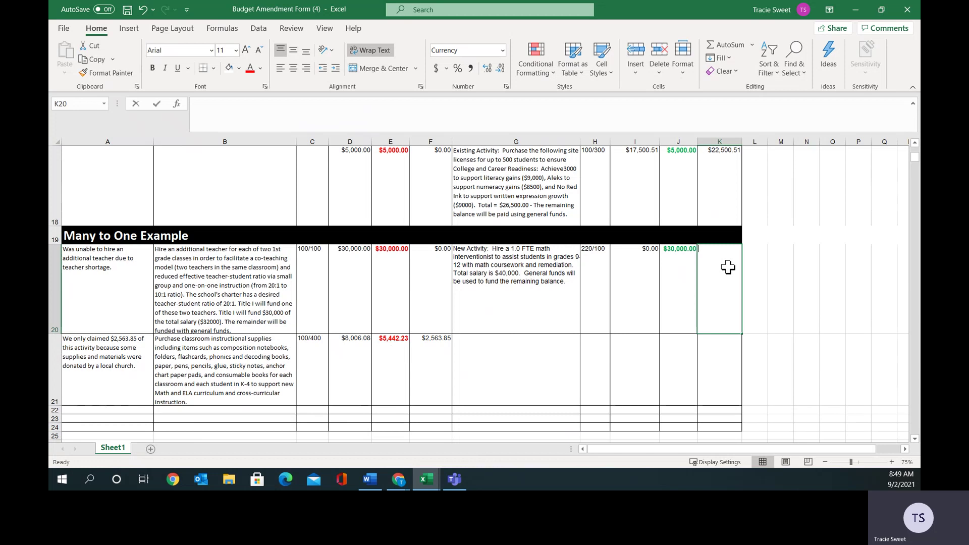
text(0.00)
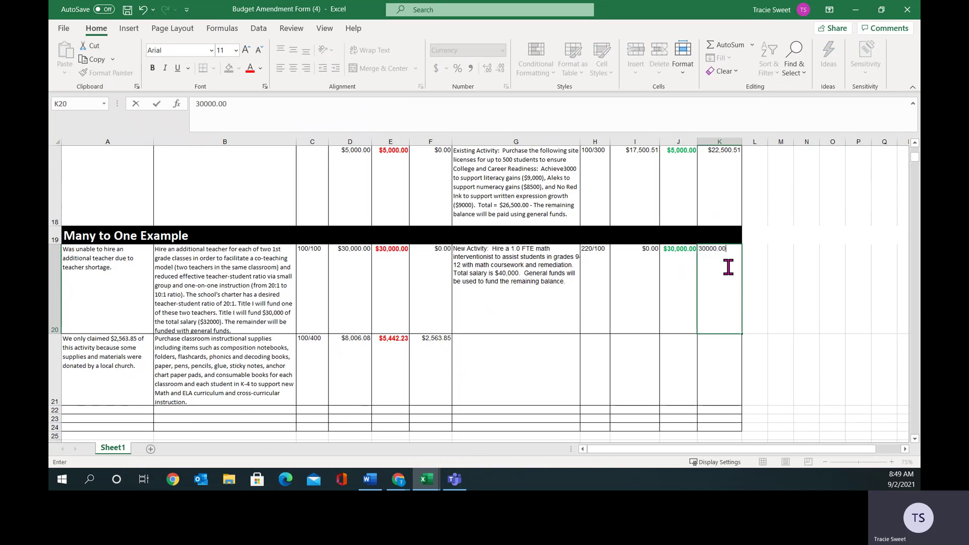
click(745, 270)
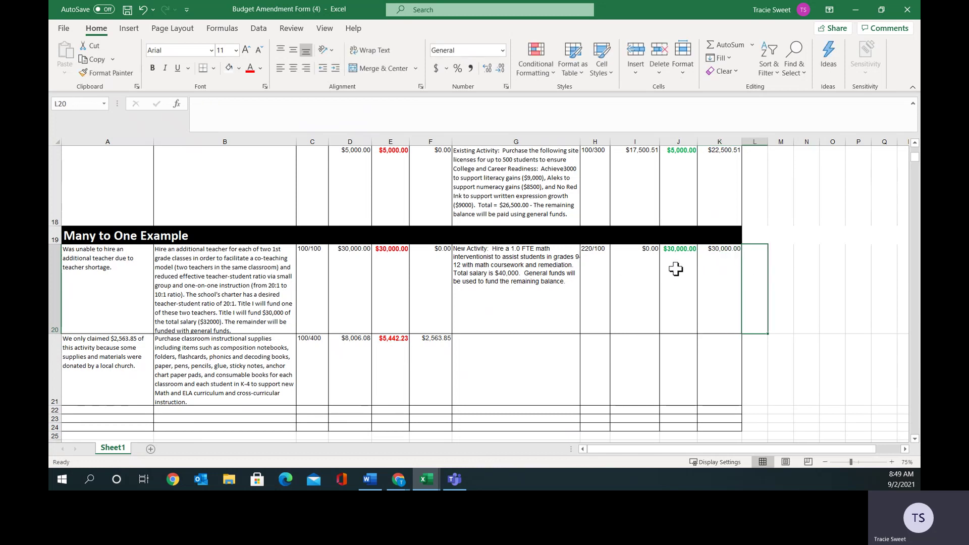
click(727, 270)
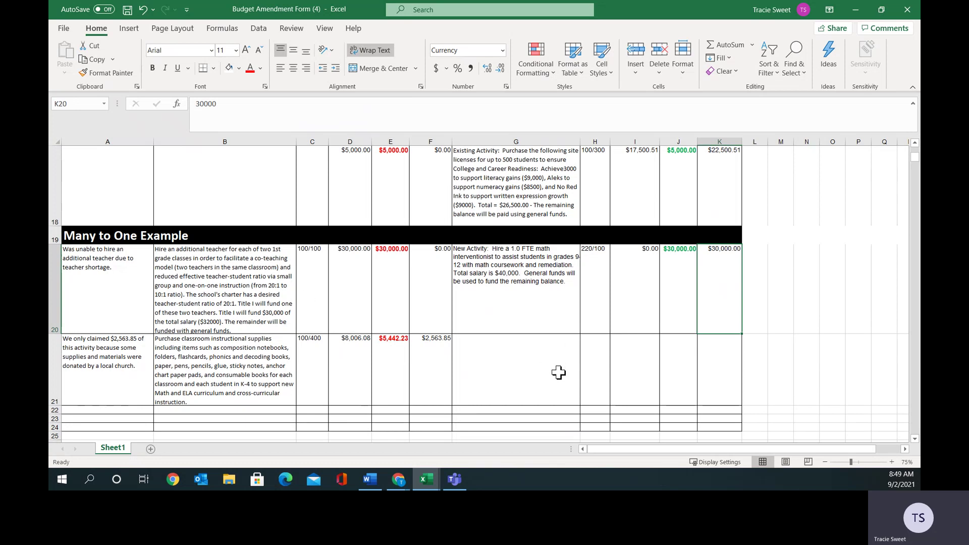
Merge G20:G21 and H20:H21 into single cells, each left-aligned.
drag(537, 300, 543, 368)
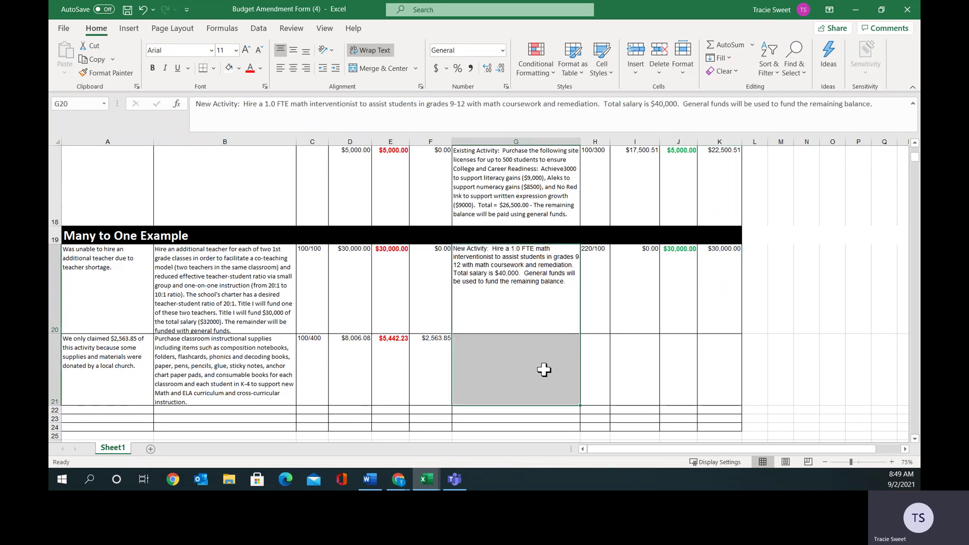
click(373, 74)
click(280, 69)
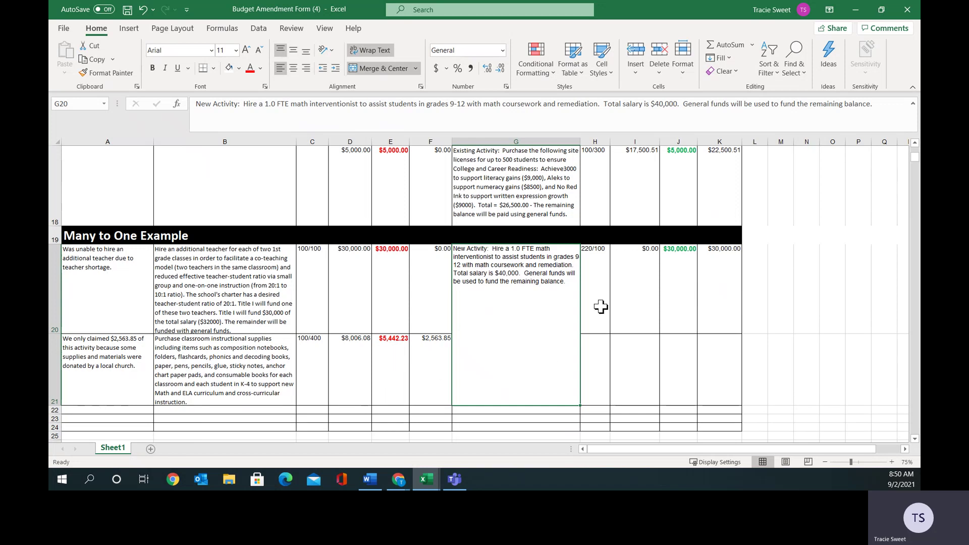
drag(596, 309, 593, 349)
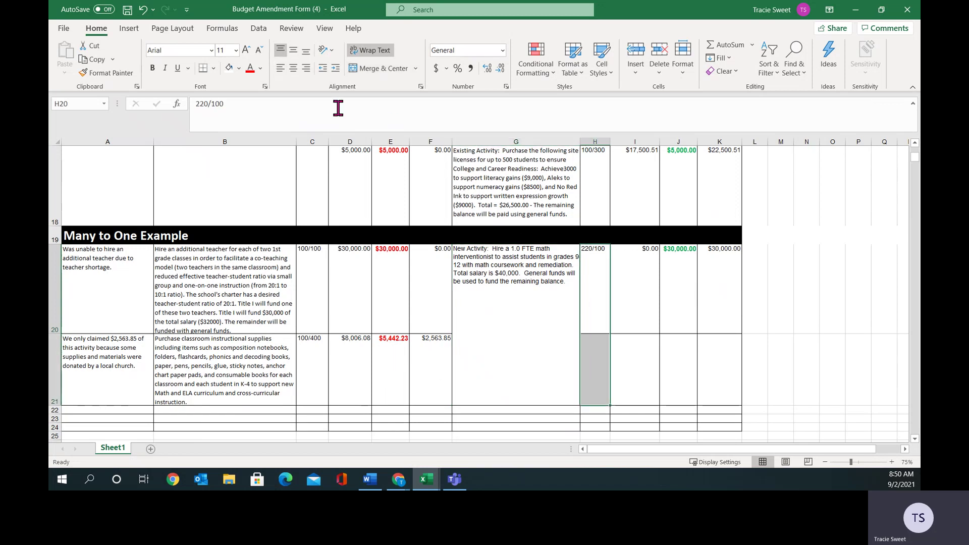
click(371, 67)
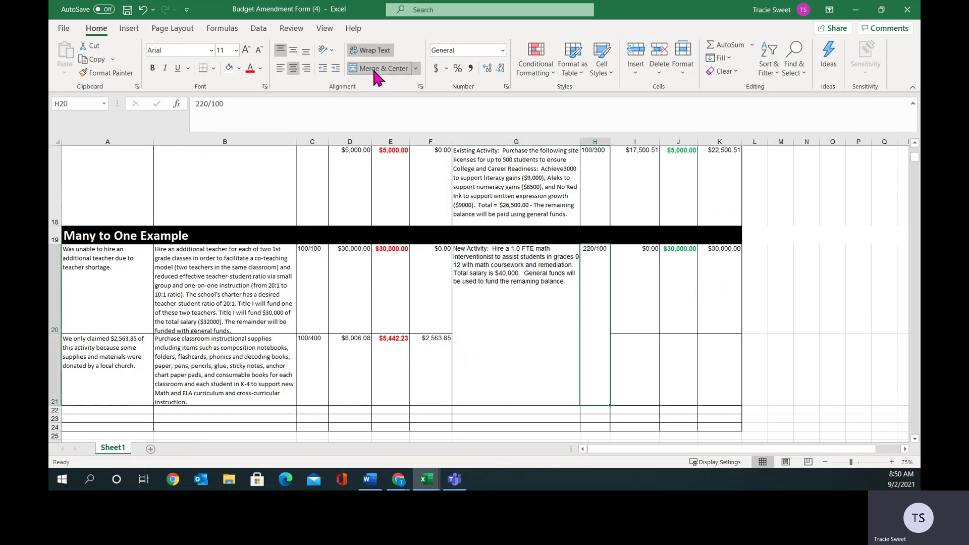
click(280, 68)
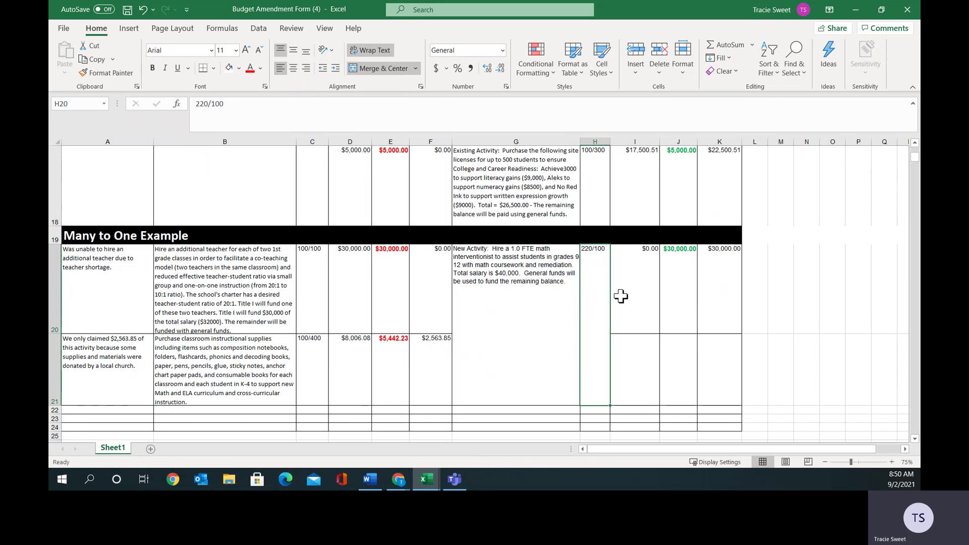
click(635, 359)
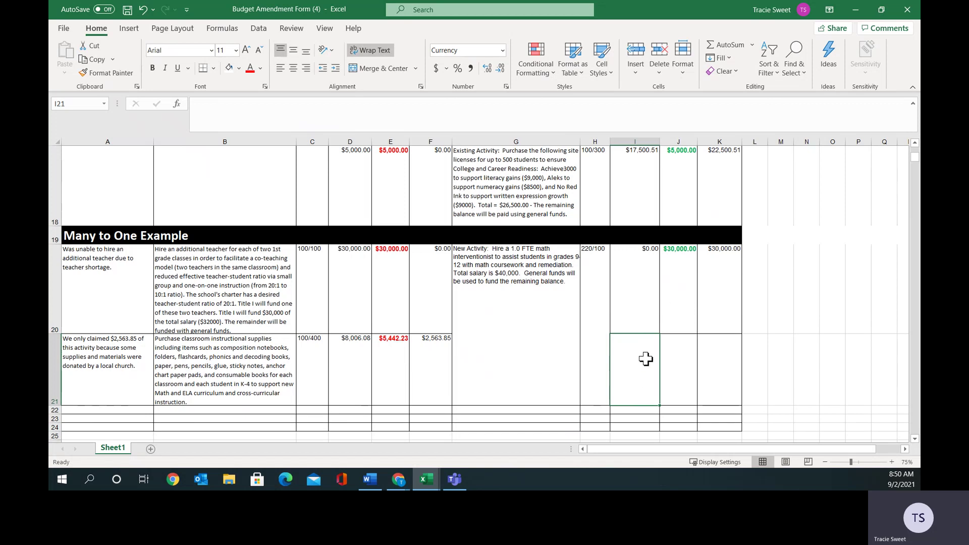
Enter $30,000.00 original cost in I21 and $5,442.23 moving in J21.
text(30000.)
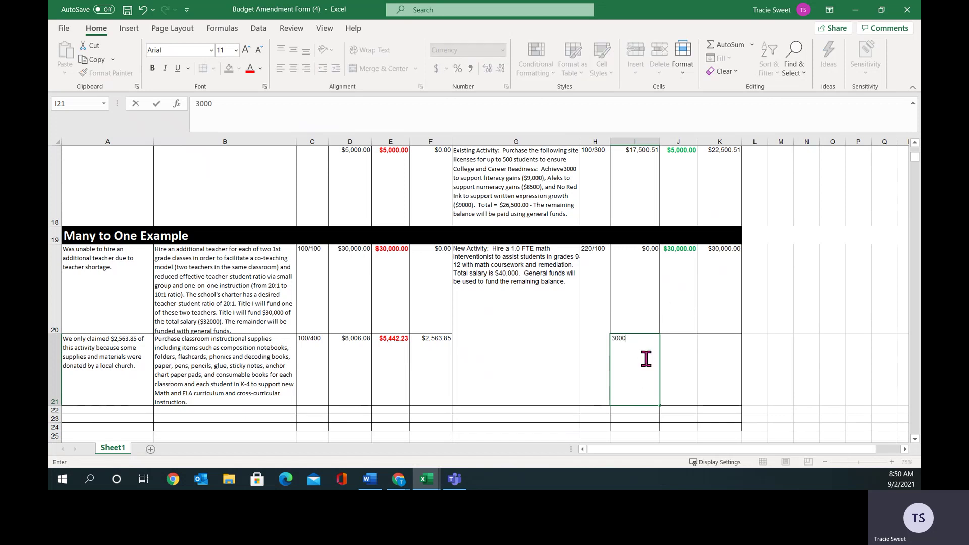
click(676, 363)
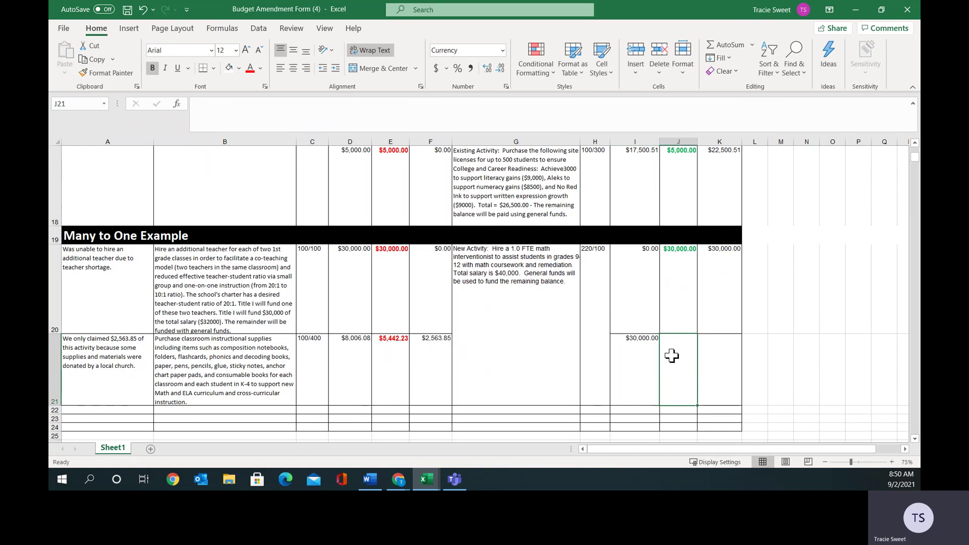
text(5442.23)
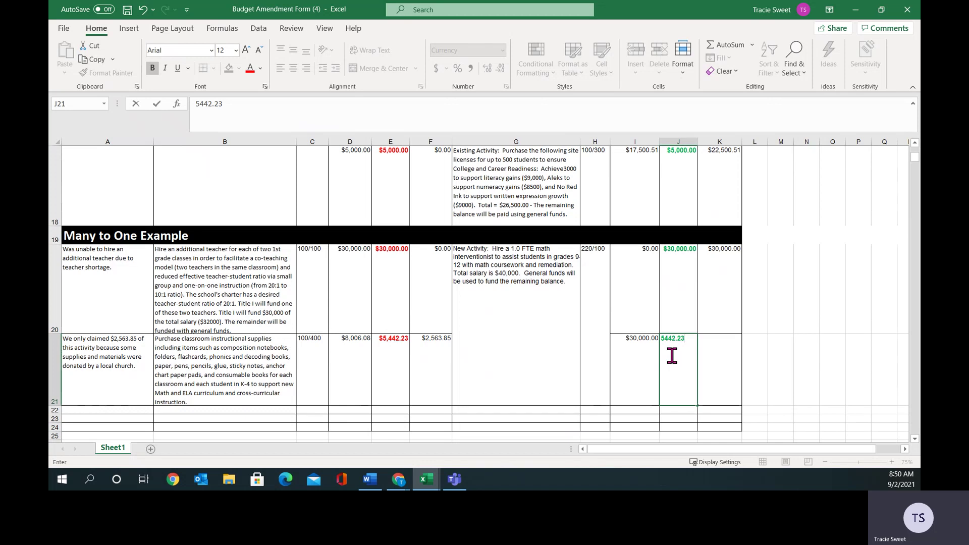
AutoSum row 21 into K21 for $35,442.23 and verify the formula and merged description.
drag(672, 356, 712, 371)
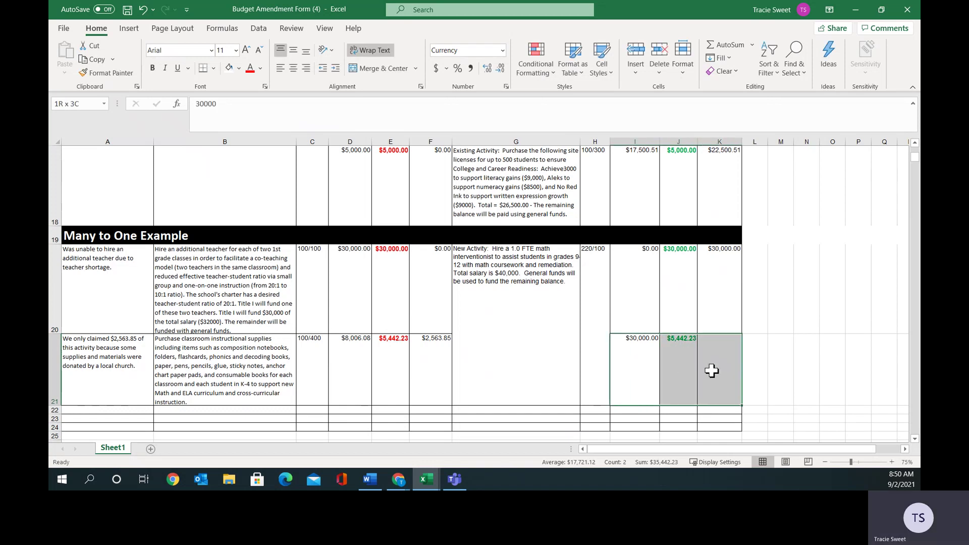
click(730, 44)
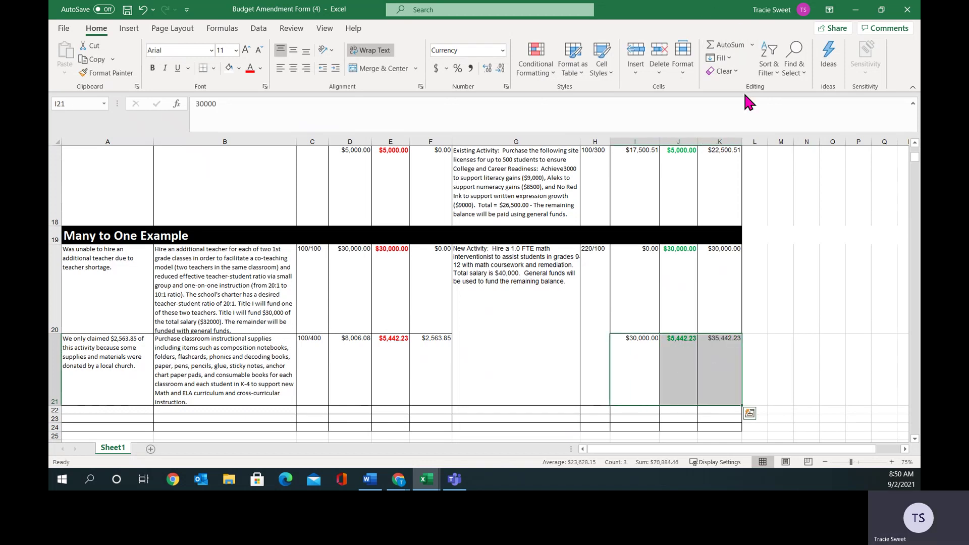
click(727, 363)
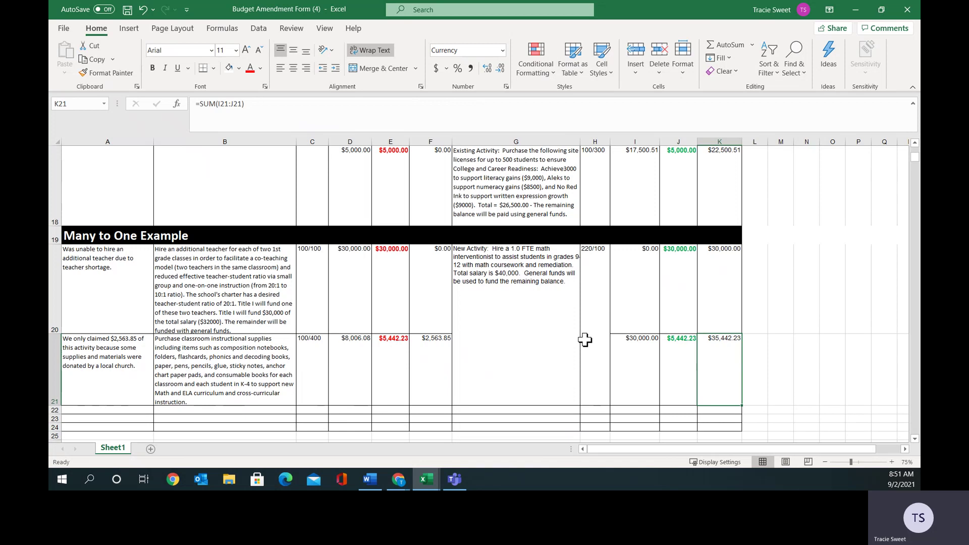
click(553, 311)
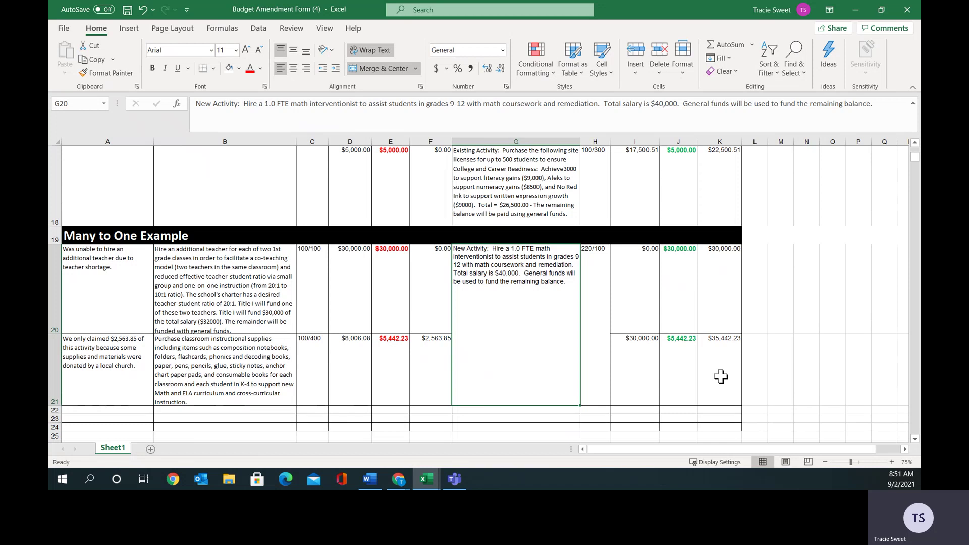
click(721, 377)
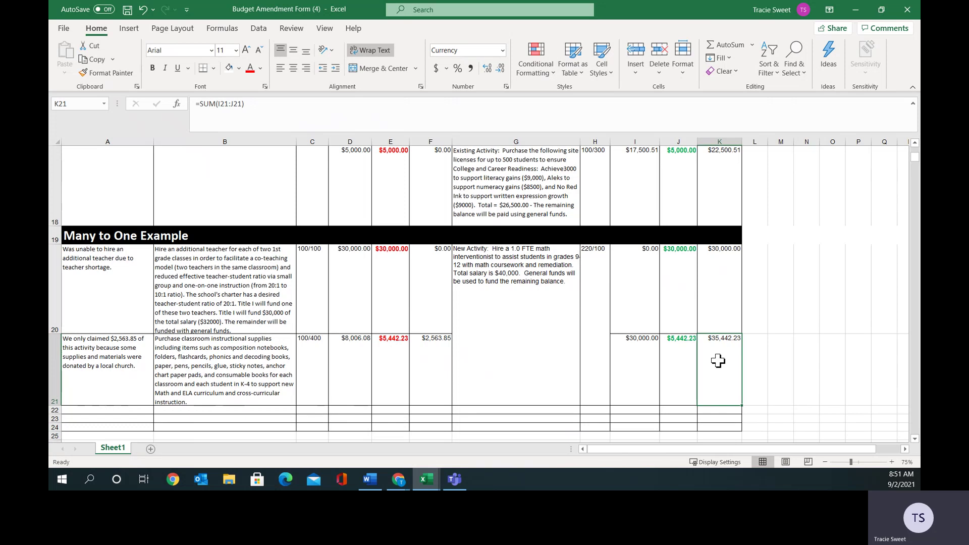
click(506, 329)
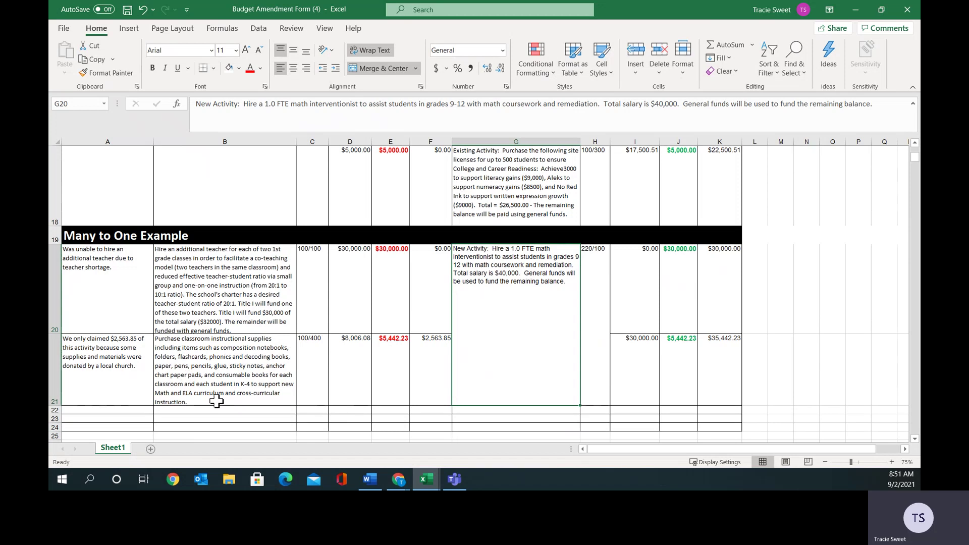
Scroll back up to the Budget Narrative headers and the One to One Example.
scroll(221, 401, up, 2)
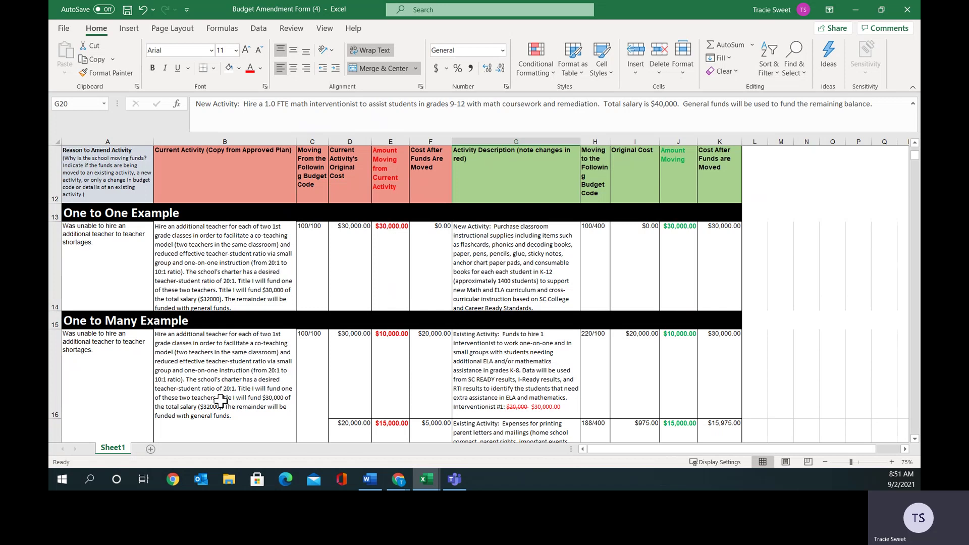
scroll(220, 400, down, 1)
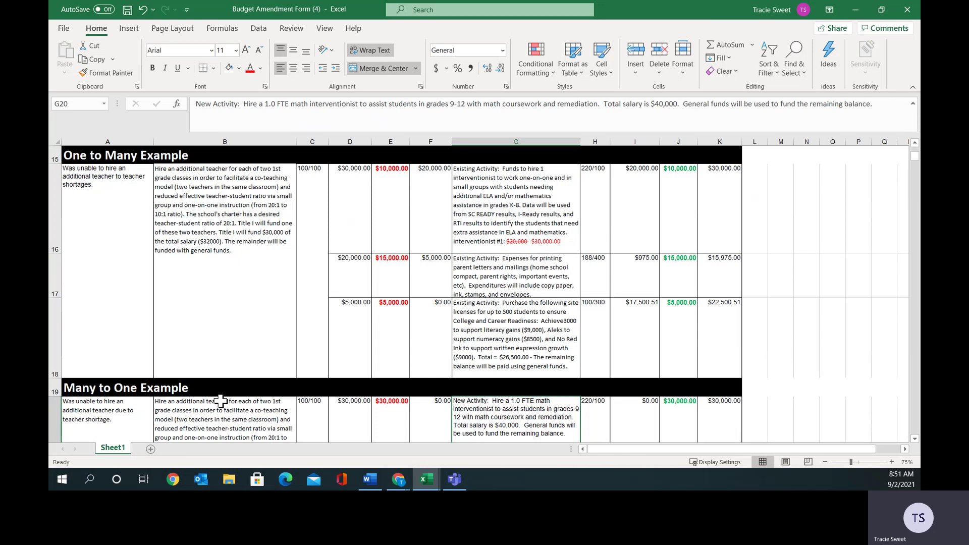
scroll(221, 402, up, 2)
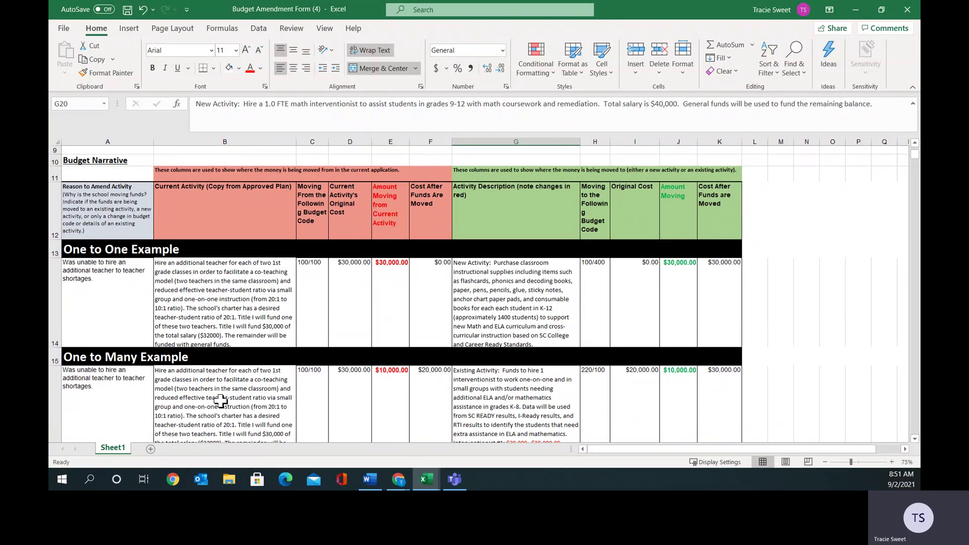